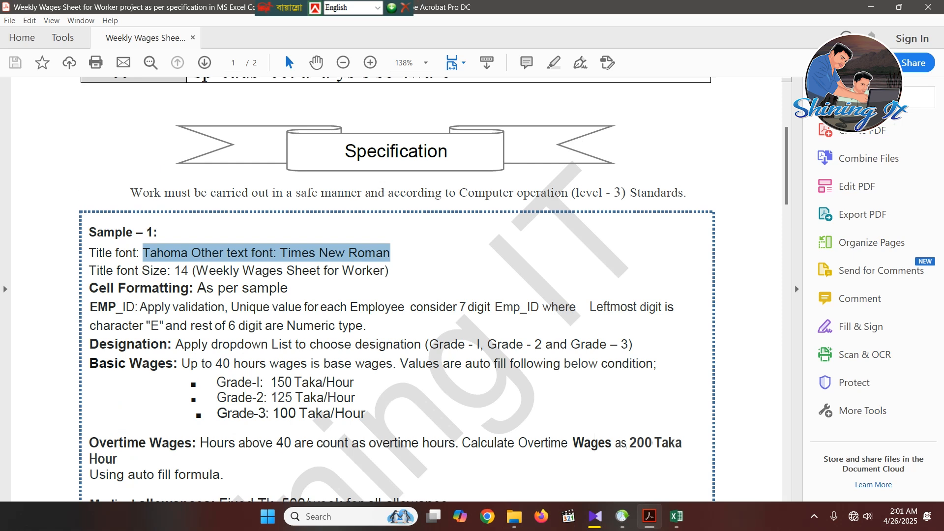
- Read the Sample-1 specification for the title font and size, the other text font, and the EMP_ID validation rules
{"action": "scroll", "coordinate": [396, 300], "scroll_direction": "down", "scroll_amount": 1}
{"action": "scroll", "coordinate": [397, 301], "scroll_direction": "down", "scroll_amount": 1}
{"action": "scroll", "coordinate": [397, 300], "scroll_direction": "up", "scroll_amount": 1}
{"action": "scroll", "coordinate": [396, 301], "scroll_direction": "up", "scroll_amount": 6}
{"action": "scroll", "coordinate": [397, 301], "scroll_direction": "down", "scroll_amount": 4}
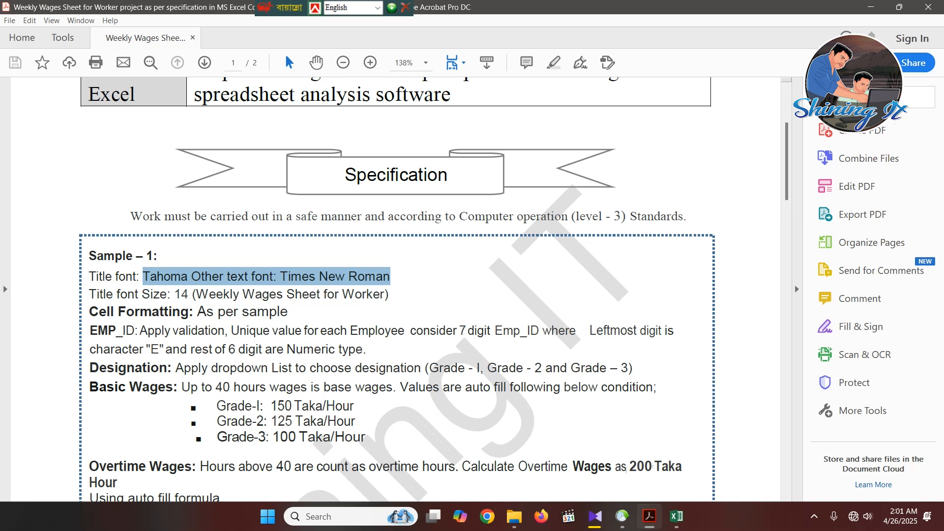
{"action": "scroll", "coordinate": [434, 289], "scroll_direction": "down", "scroll_amount": 3}
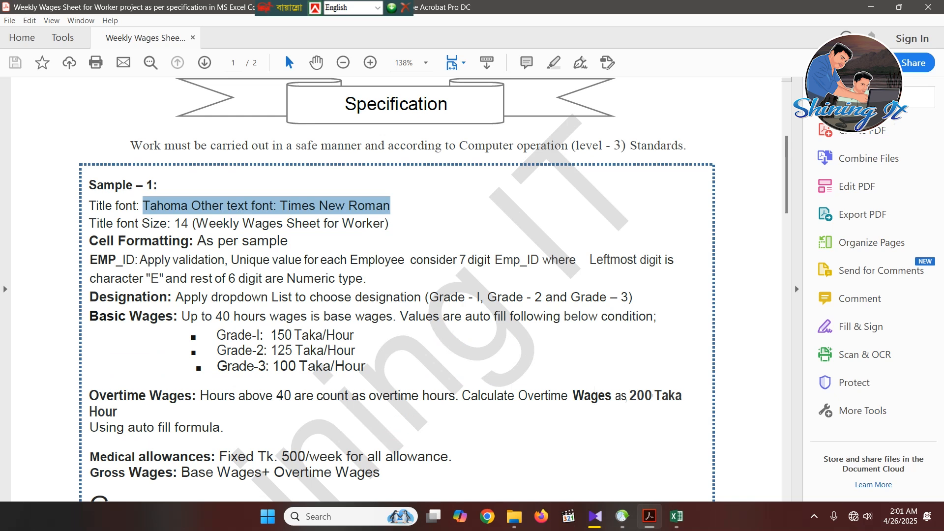
{"action": "left_click_drag", "start_coordinate": [89, 206], "coordinate": [192, 223]}
{"action": "left_click", "coordinate": [164, 206]}
{"action": "scroll", "coordinate": [192, 222], "scroll_direction": "down", "scroll_amount": 2}
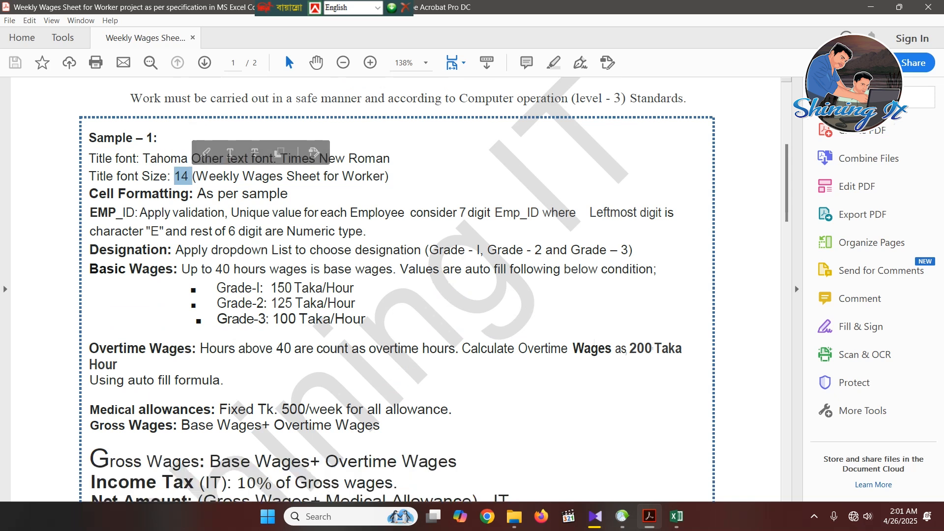
{"action": "left_click", "coordinate": [171, 213]}
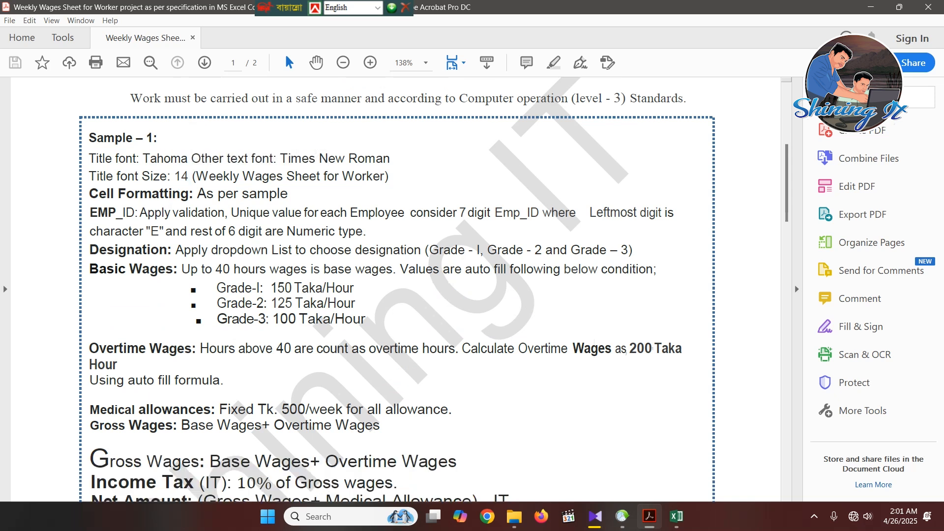
{"action": "left_click_drag", "start_coordinate": [191, 158], "coordinate": [390, 158]}
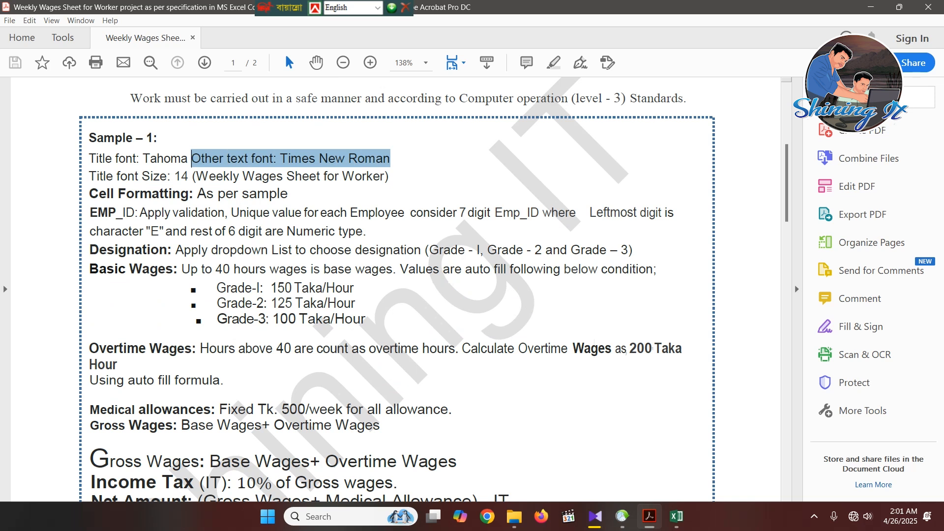
{"action": "left_click", "coordinate": [142, 269]}
{"action": "scroll", "coordinate": [142, 268], "scroll_direction": "down", "scroll_amount": 1}
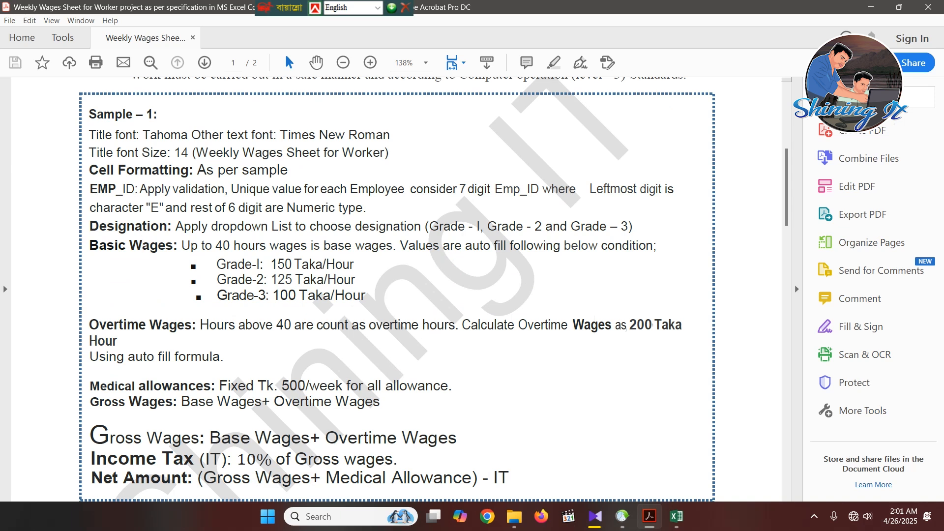
{"action": "left_click_drag", "start_coordinate": [231, 189], "coordinate": [673, 189]}
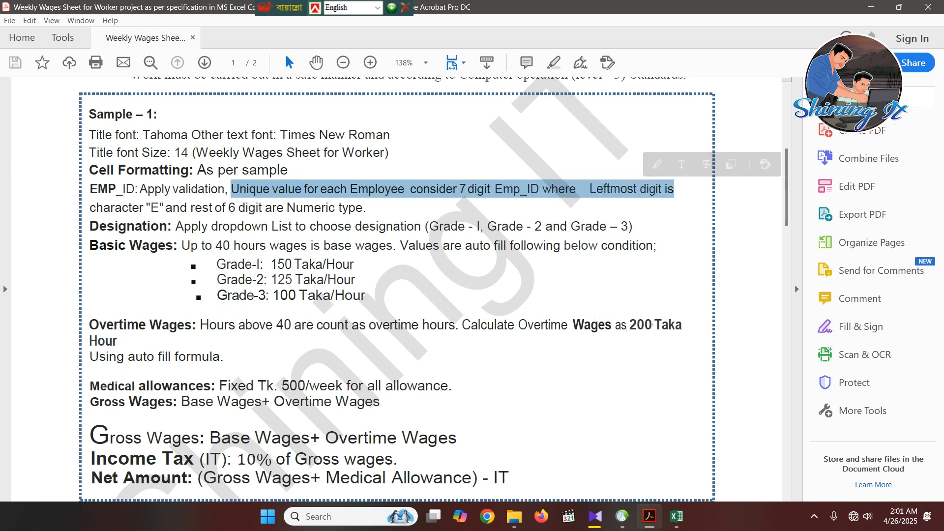
{"action": "left_click_drag", "start_coordinate": [366, 207], "coordinate": [229, 207]}
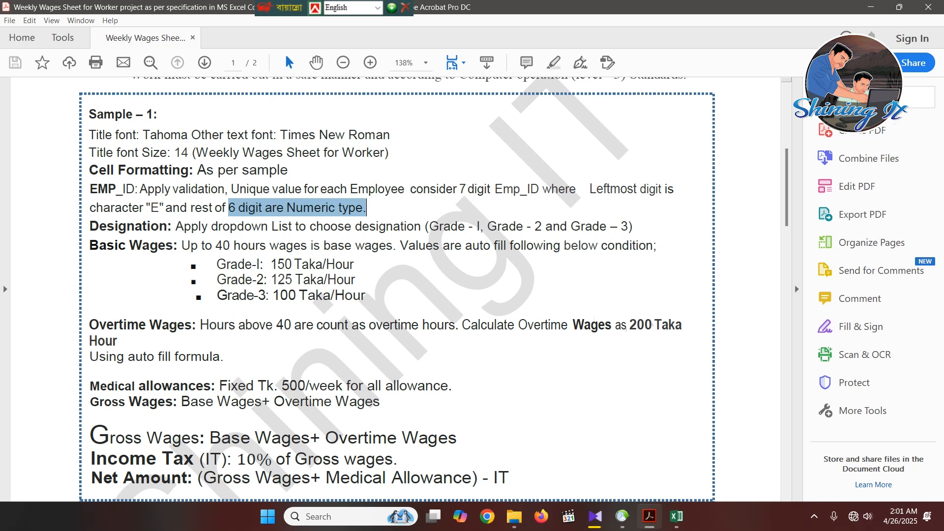
{"action": "left_click_drag", "start_coordinate": [366, 207], "coordinate": [366, 207]}
{"action": "scroll", "coordinate": [397, 301], "scroll_direction": "up", "scroll_amount": 2}
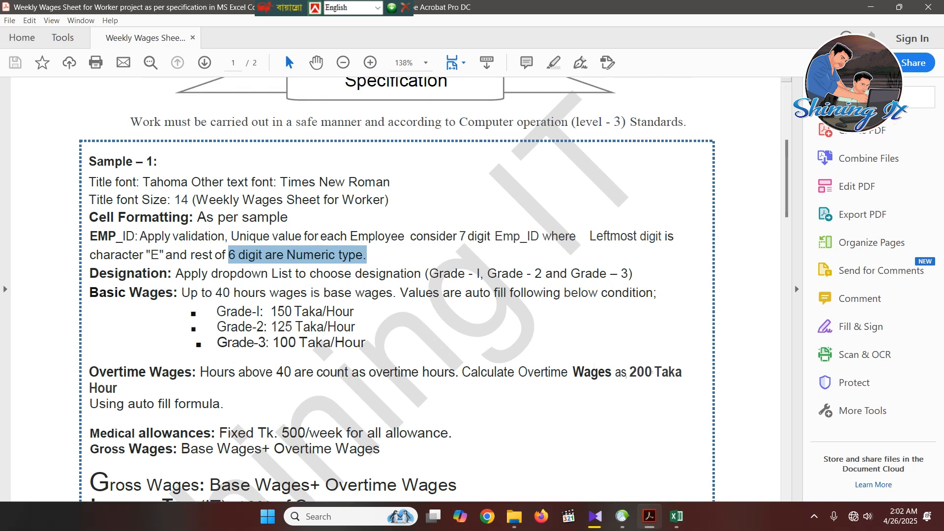
- Switch to the Excel Project folder in File Explorer and open the workbook 1 Wages Sheet.xlsx in Excel
{"action": "key", "text": "alt+Tab"}
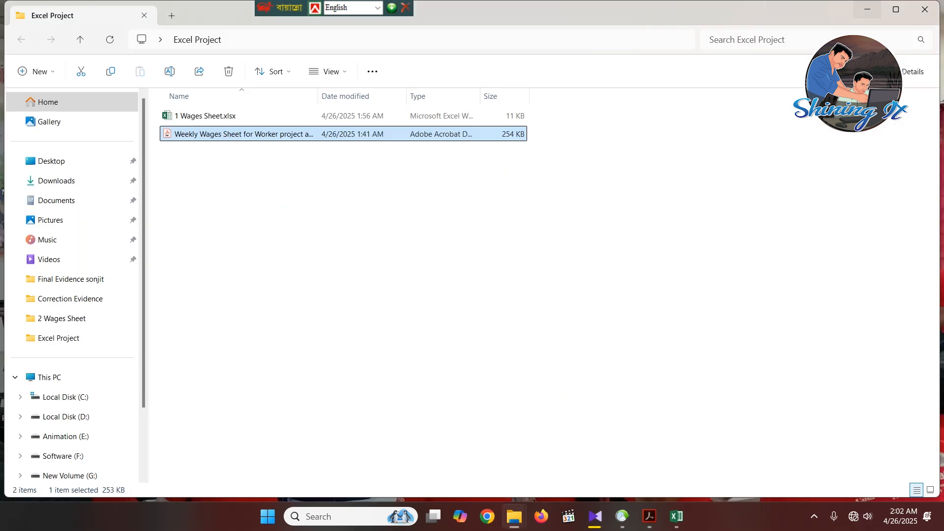
{"action": "key", "text": "Up"}
{"action": "key", "text": "Return"}
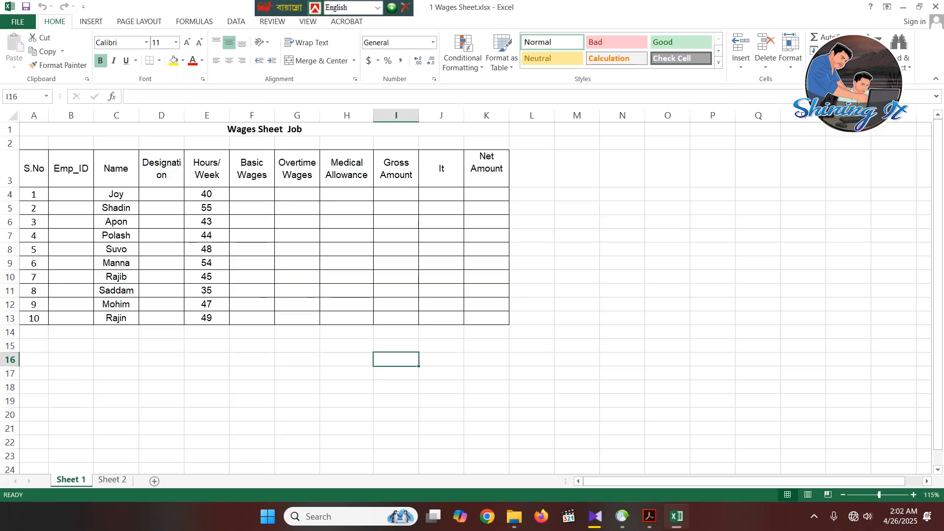
{"action": "key", "text": "ctrl+Home"}
{"action": "key", "text": "shift+Down"}
{"action": "key", "text": "shift+Down"}
{"action": "key", "text": "shift+Down"}
{"action": "key", "text": "shift+Down"}
{"action": "key", "text": "shift+Down"}
{"action": "key", "text": "shift+Down"}
{"action": "key", "text": "shift+Down"}
{"action": "key", "text": "shift+Down"}
{"action": "key", "text": "shift+Down"}
{"action": "key", "text": "shift+Down"}
{"action": "key", "text": "shift+Down"}
{"action": "key", "text": "shift+Down"}
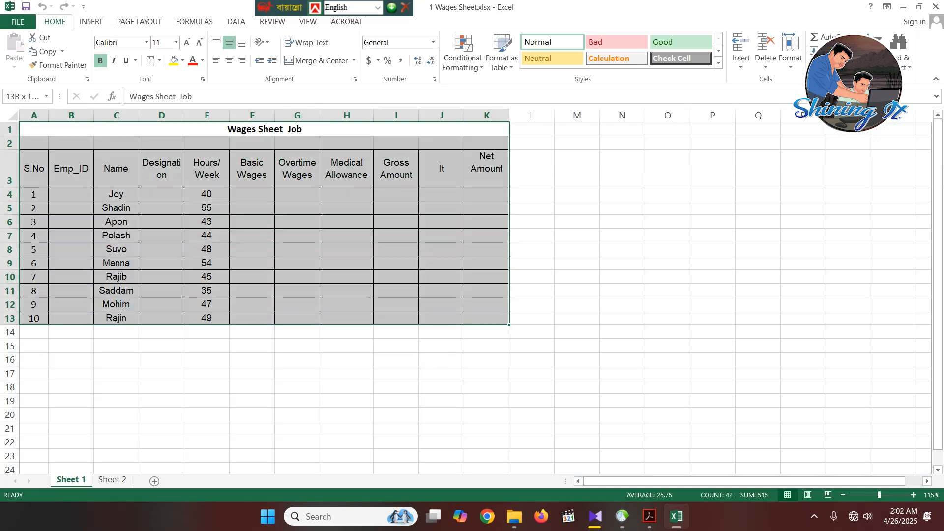
{"action": "left_click", "coordinate": [441, 387]}
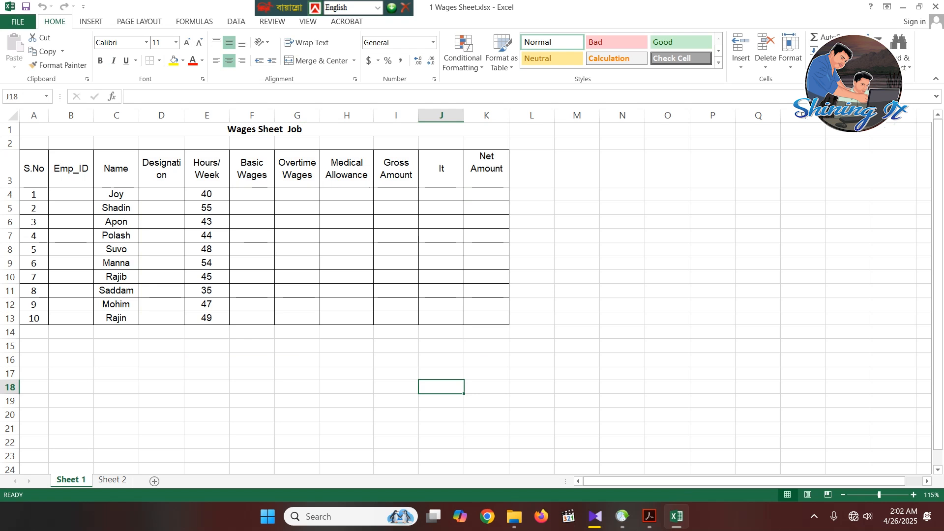
- Format the merged sheet title in row 1 with the Tahoma font at size 14
{"action": "left_click", "coordinate": [234, 129]}
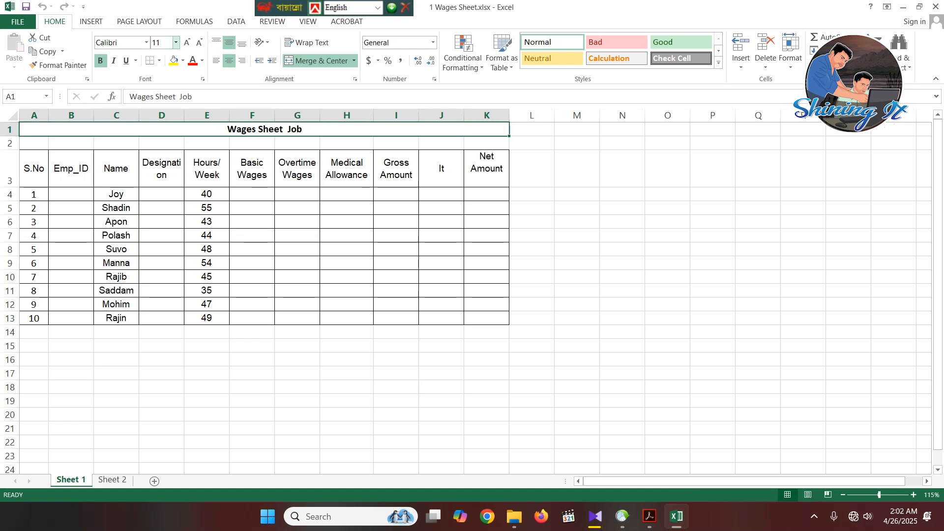
{"action": "left_click", "coordinate": [176, 43]}
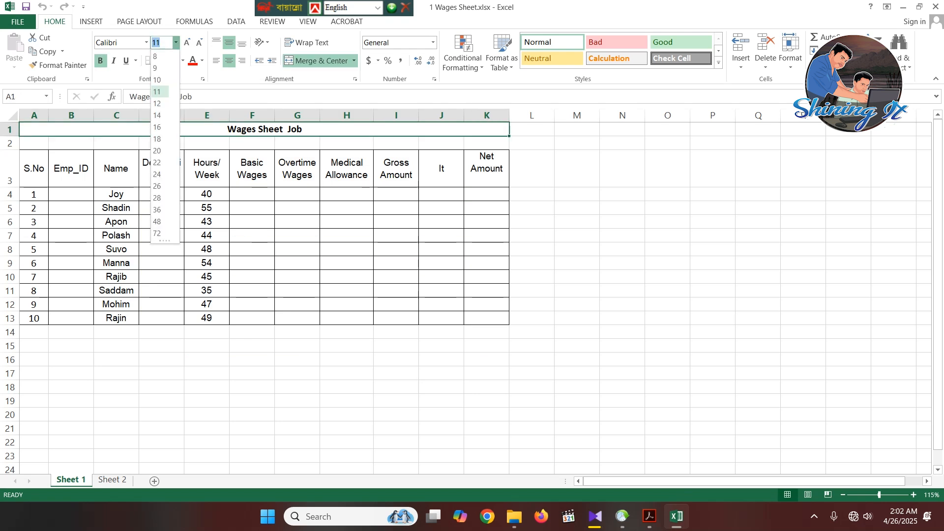
{"action": "left_click", "coordinate": [158, 115]}
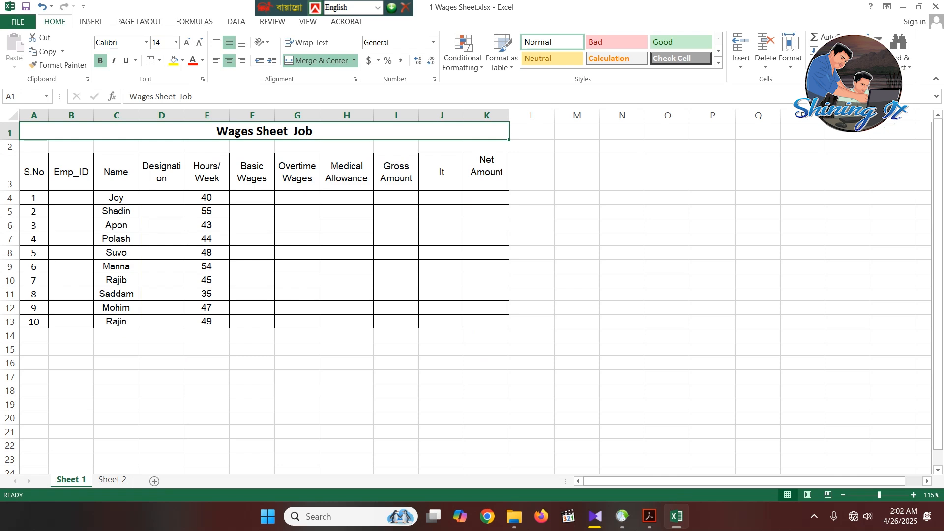
{"action": "left_click", "coordinate": [346, 197]}
{"action": "left_click", "coordinate": [314, 131]}
{"action": "left_click", "coordinate": [146, 43]}
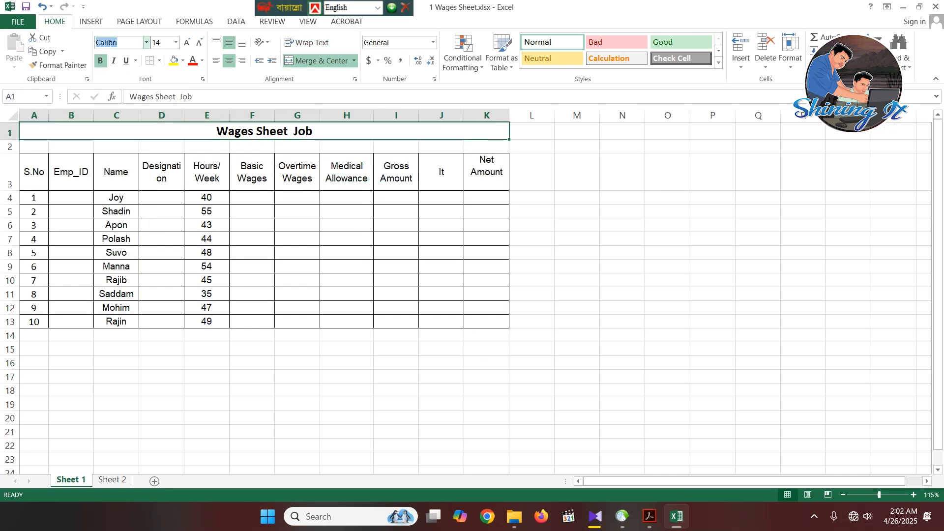
{"action": "type", "text": "Tahoma"}
{"action": "key", "text": "Return"}
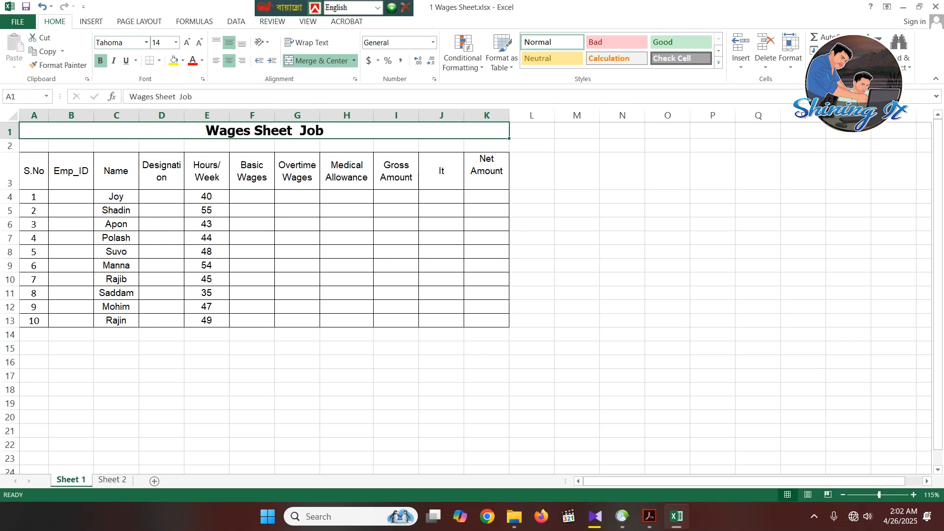
- Check the other text font in the PDF specification and apply Times New Roman to the whole table, A3:K13
{"action": "left_click", "coordinate": [396, 321]}
{"action": "left_click_drag", "start_coordinate": [487, 170], "coordinate": [34, 321]}
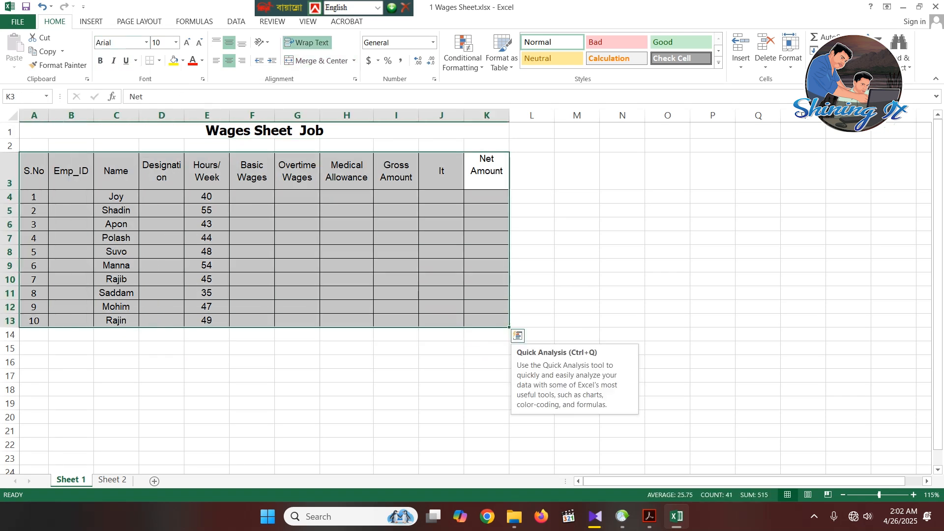
{"action": "left_click", "coordinate": [649, 517]}
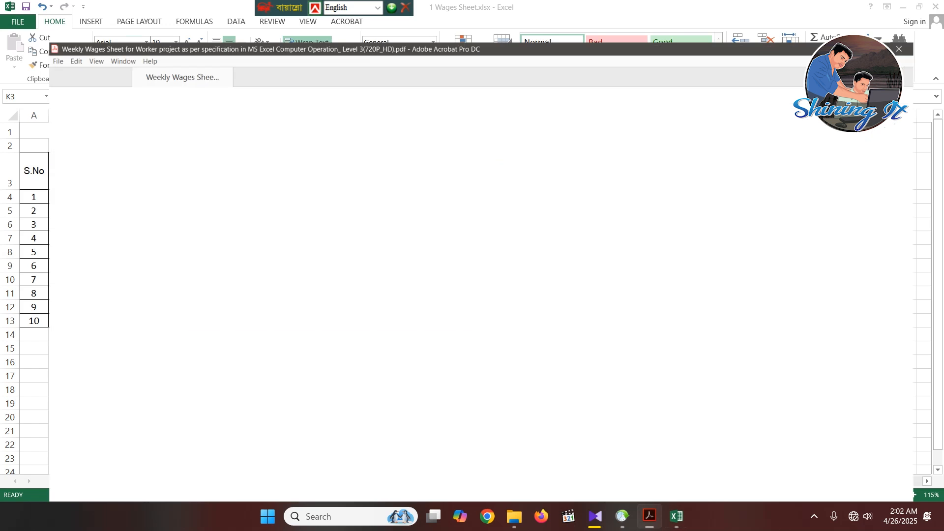
{"action": "left_click_drag", "start_coordinate": [279, 182], "coordinate": [390, 182]}
{"action": "key", "text": "alt+Tab"}
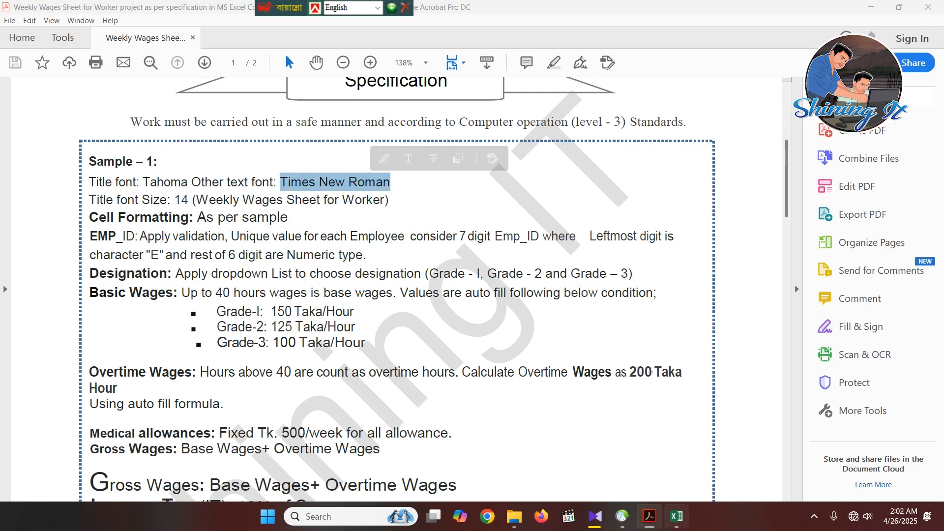
{"action": "left_click", "coordinate": [117, 43]}
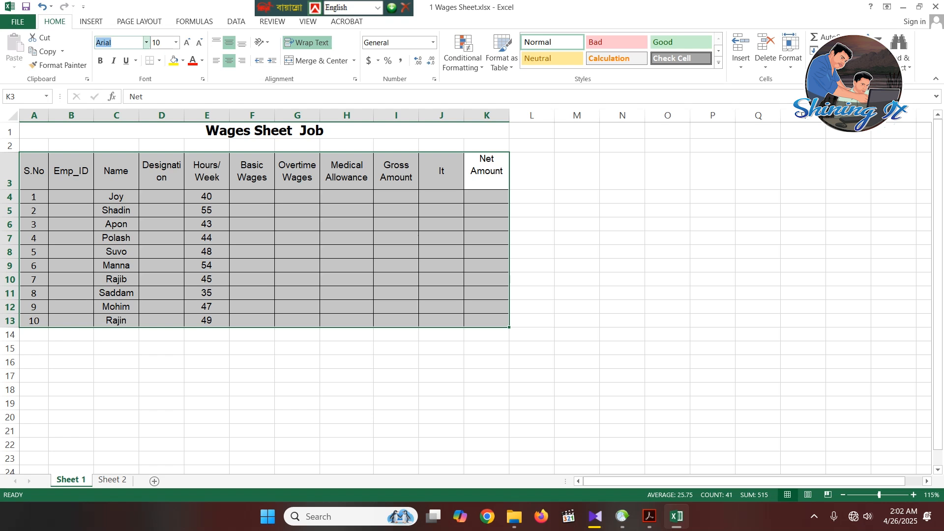
{"action": "type", "text": "Times New Ro"}
{"action": "key", "text": "Return"}
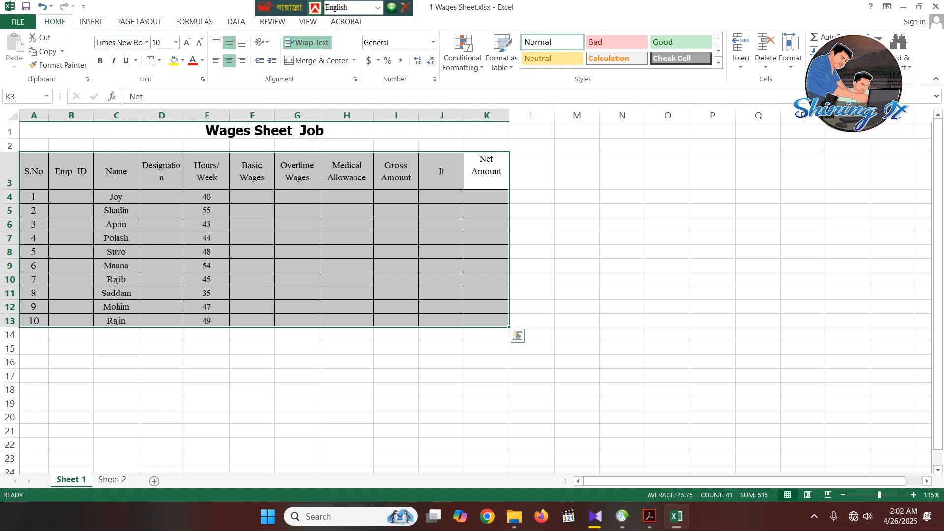
{"action": "left_click", "coordinate": [532, 390]}
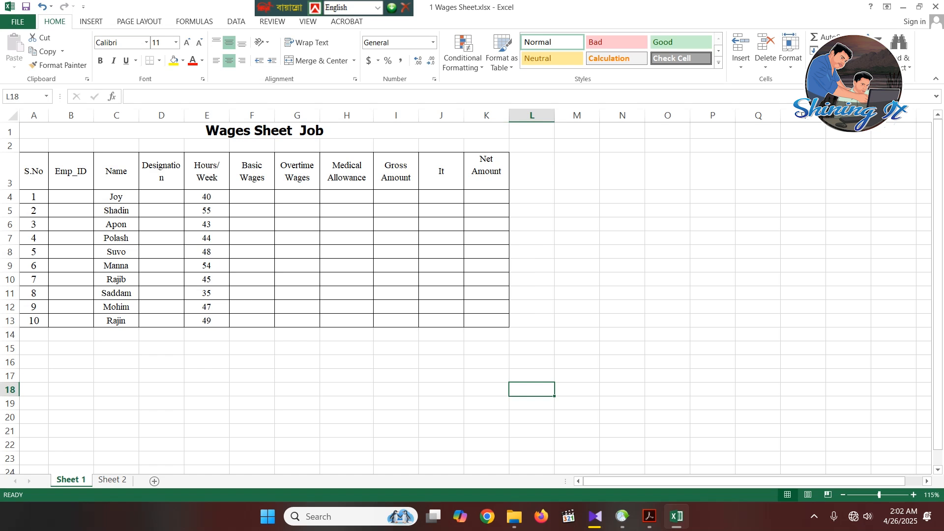
- Check the S.No numbering in the PDF's sample table and clear the serial numbers in A4:A13 of the Excel sheet
{"action": "scroll", "coordinate": [472, 290], "scroll_direction": "up", "scroll_amount": 3, "text": "ctrl"}
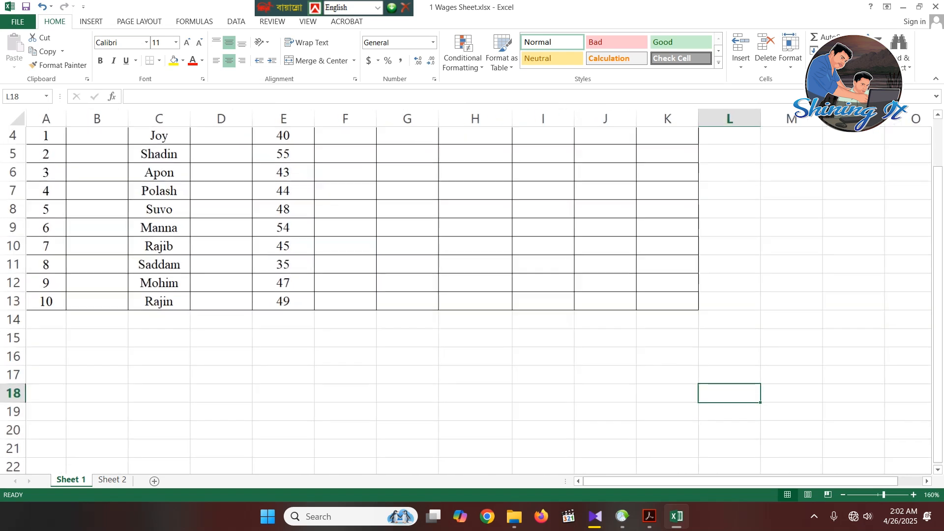
{"action": "scroll", "coordinate": [472, 290], "scroll_direction": "up", "scroll_amount": 1}
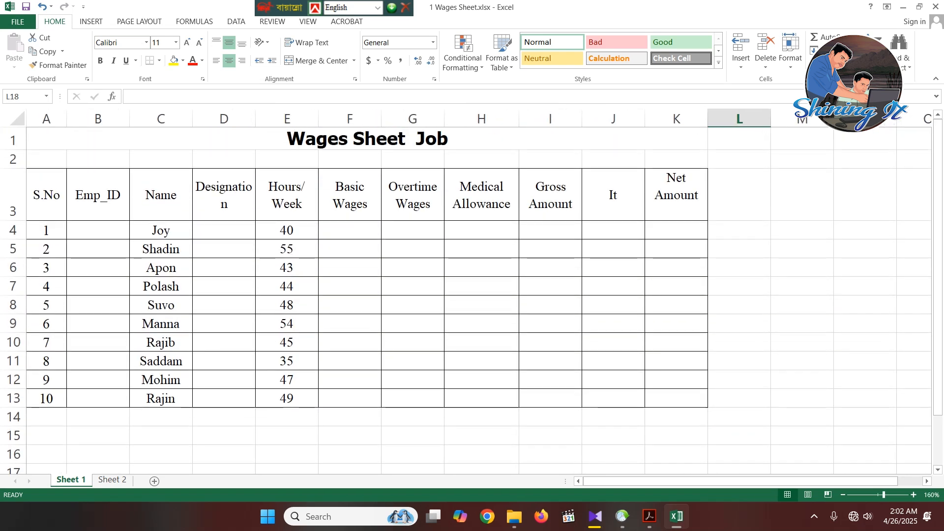
{"action": "left_click_drag", "start_coordinate": [46, 230], "coordinate": [46, 398]}
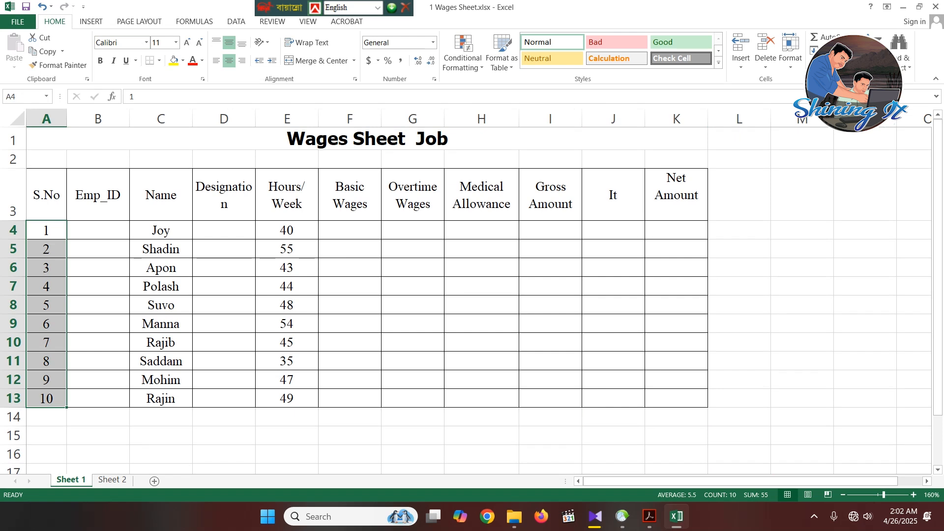
{"action": "key", "text": "alt+Tab"}
{"action": "scroll", "coordinate": [396, 289], "scroll_direction": "down", "scroll_amount": 4}
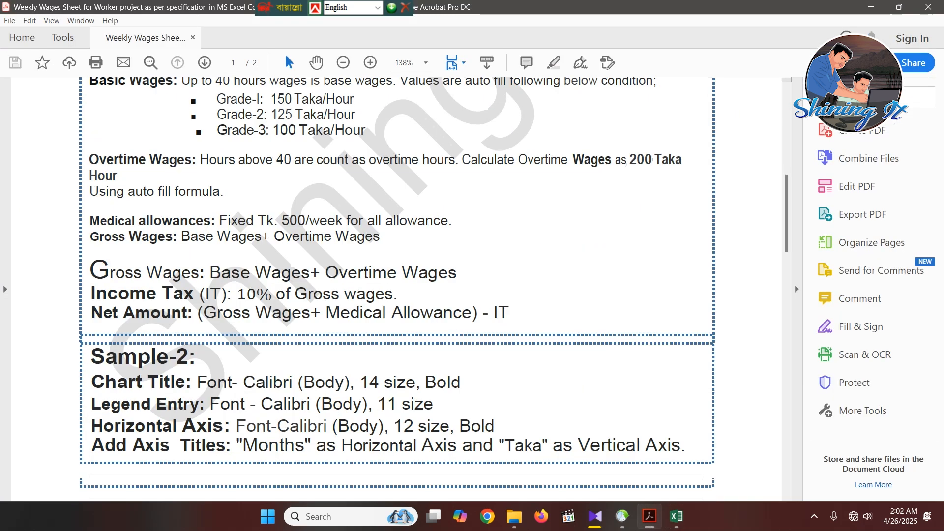
{"action": "scroll", "coordinate": [396, 289], "scroll_direction": "down", "scroll_amount": 15}
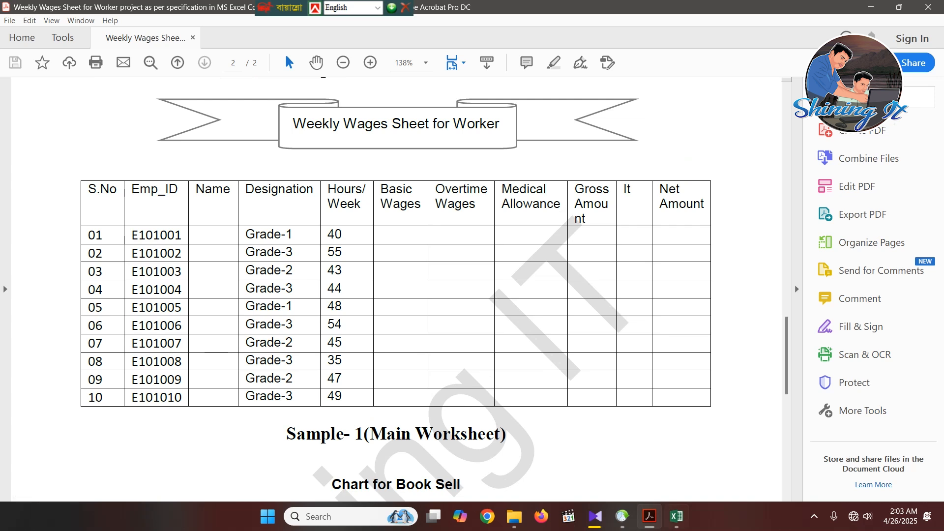
{"action": "key", "text": "alt+Tab"}
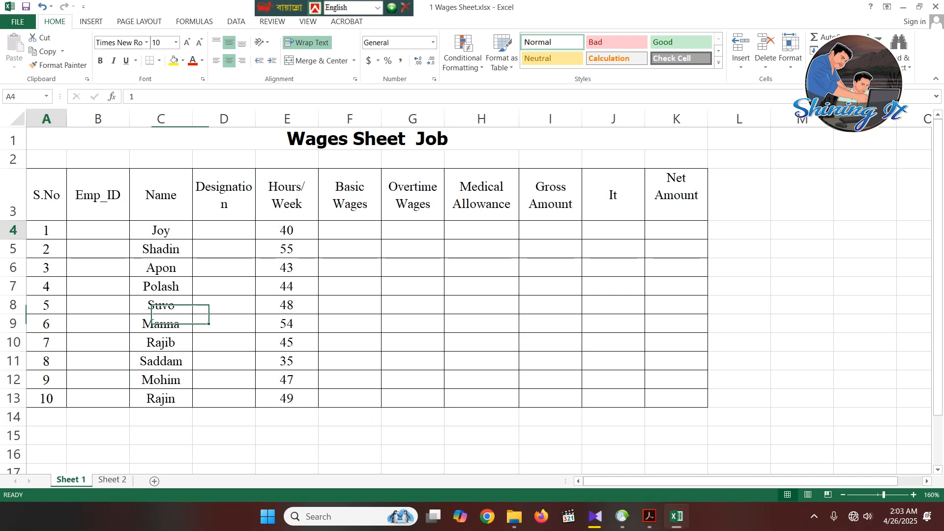
{"action": "key", "text": "shift+Down"}
{"action": "key", "text": "shift+Down"}
{"action": "key", "text": "shift+Down"}
{"action": "key", "text": "shift+Down"}
{"action": "key", "text": "shift+Down"}
{"action": "key", "text": "shift+Down"}
{"action": "key", "text": "shift+Down"}
{"action": "key", "text": "shift+Down"}
{"action": "key", "text": "shift+Down"}
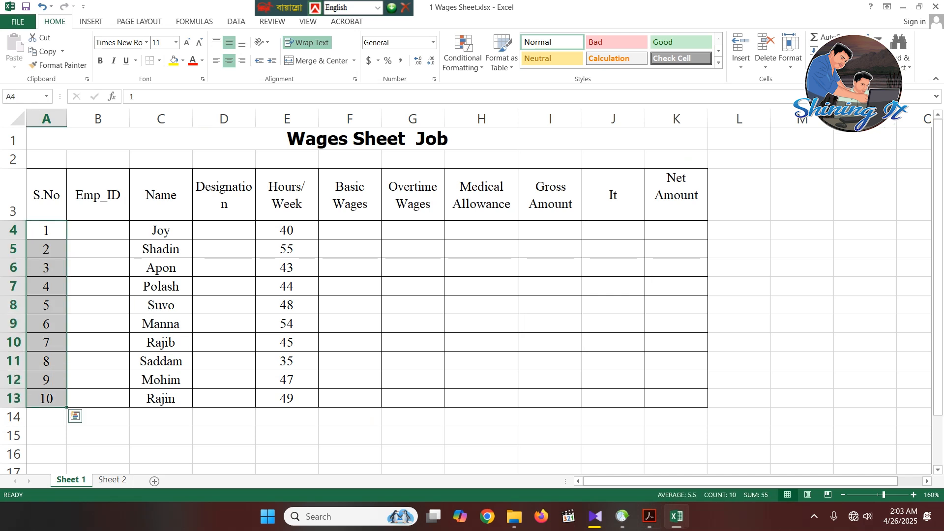
{"action": "key", "text": "Delete"}
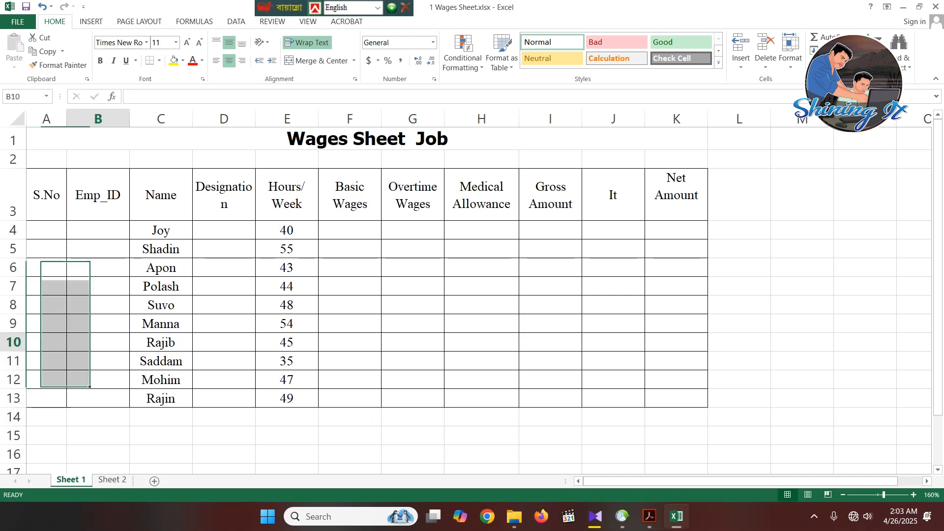
- Try to enter 01 as the first serial number in cell A4, and clear the entry
{"action": "type", "text": "01"}
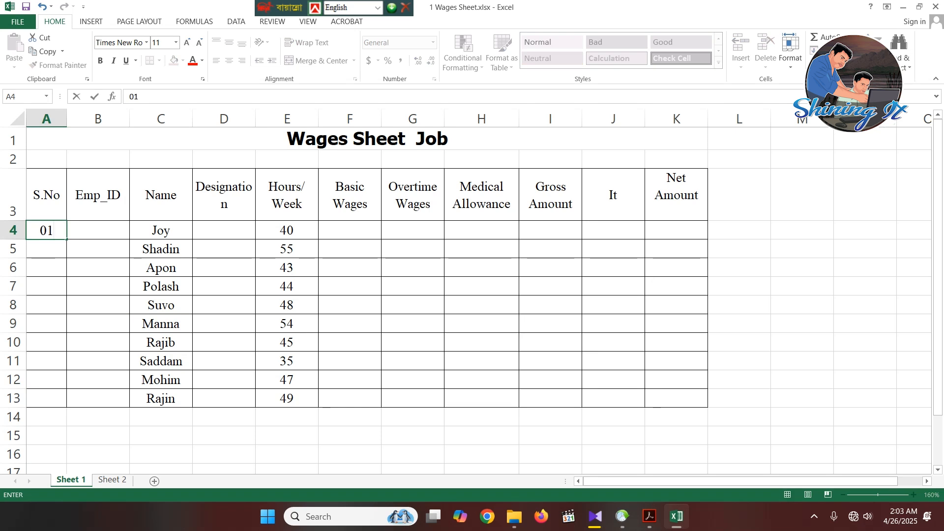
{"action": "left_click", "coordinate": [98, 286]}
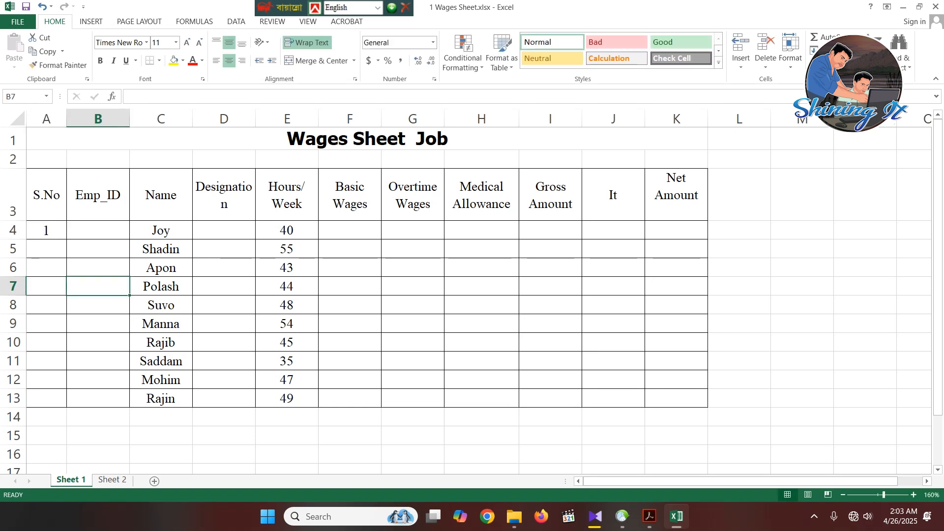
{"action": "left_click", "coordinate": [46, 230]}
{"action": "key", "text": "BackSpace"}
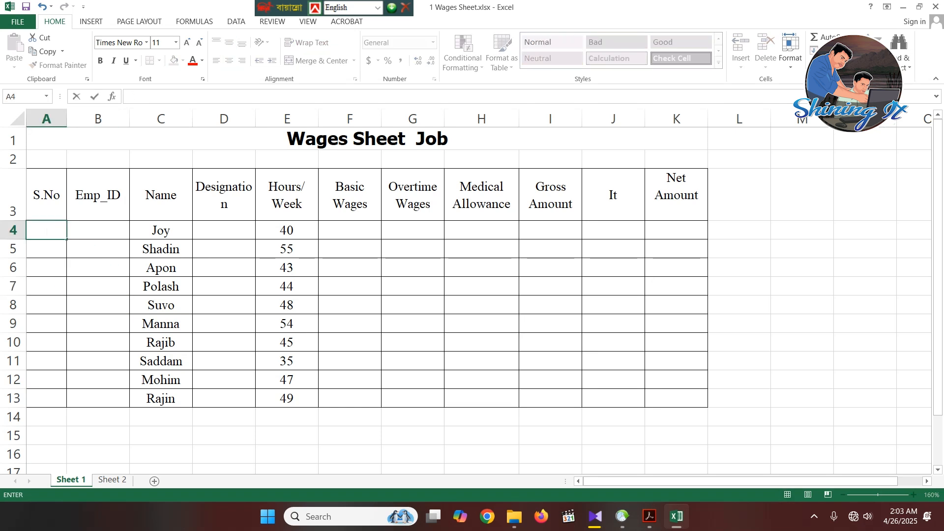
- Format cell A4 as Text and enter 01 as the first serial number
{"action": "left_click", "coordinate": [98, 286]}
{"action": "left_click", "coordinate": [46, 230]}
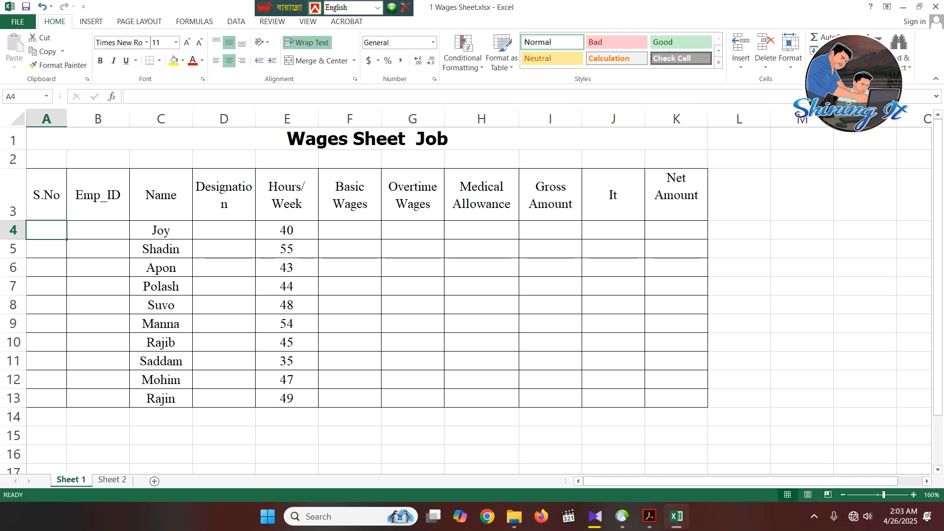
{"action": "left_click", "coordinate": [433, 42]}
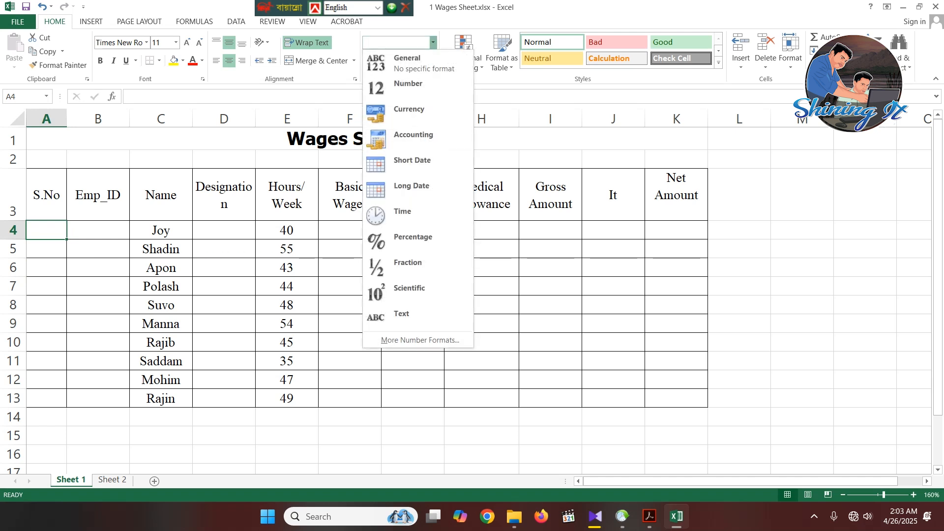
{"action": "left_click", "coordinate": [417, 318]}
{"action": "left_click", "coordinate": [46, 267]}
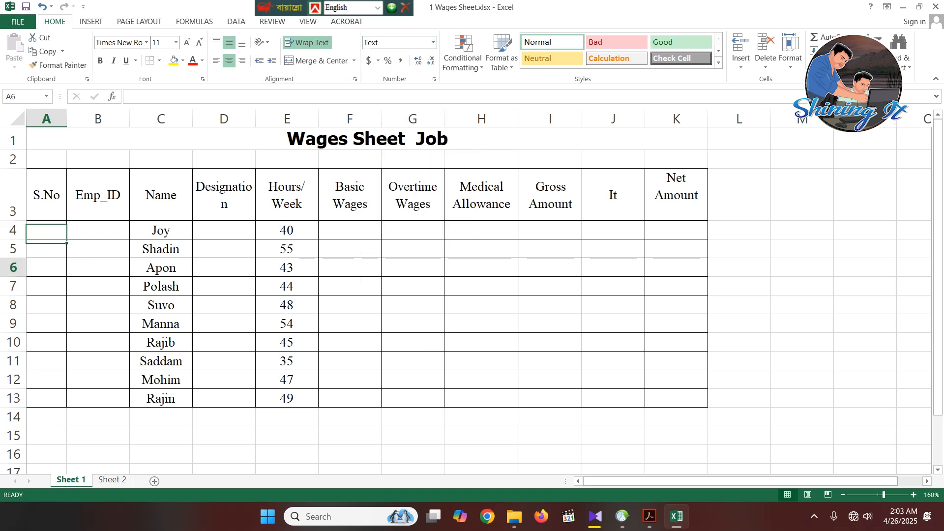
{"action": "left_click", "coordinate": [46, 230]}
{"action": "type", "text": "0"}
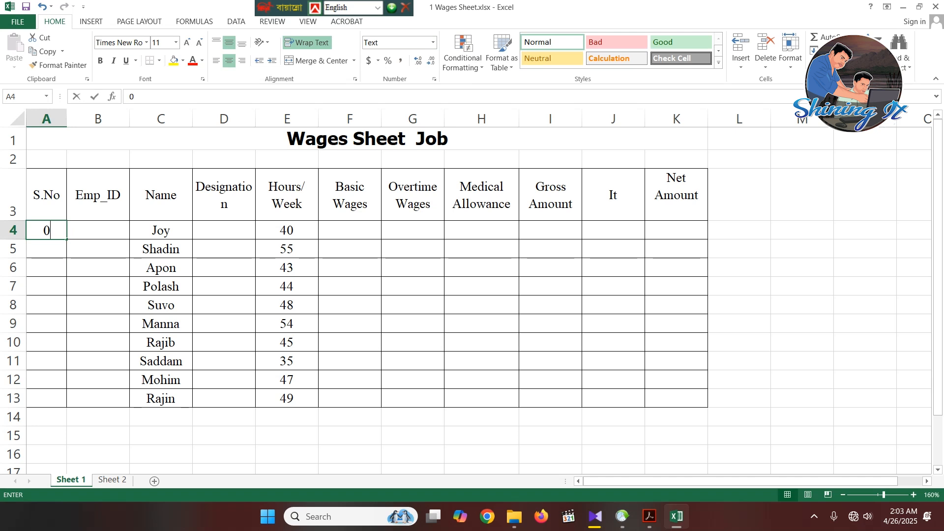
{"action": "type", "text": "1"}
{"action": "key", "text": "Return"}
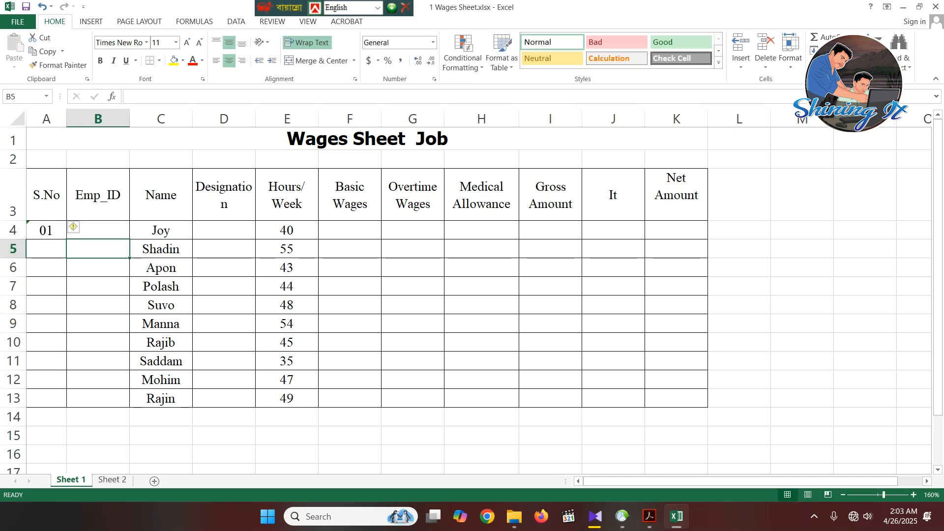
- Fill the serial number series from A4 down to A13, giving 01 to 10
{"action": "left_click", "coordinate": [54, 232]}
{"action": "left_click_drag", "start_coordinate": [67, 239], "coordinate": [74, 399]}
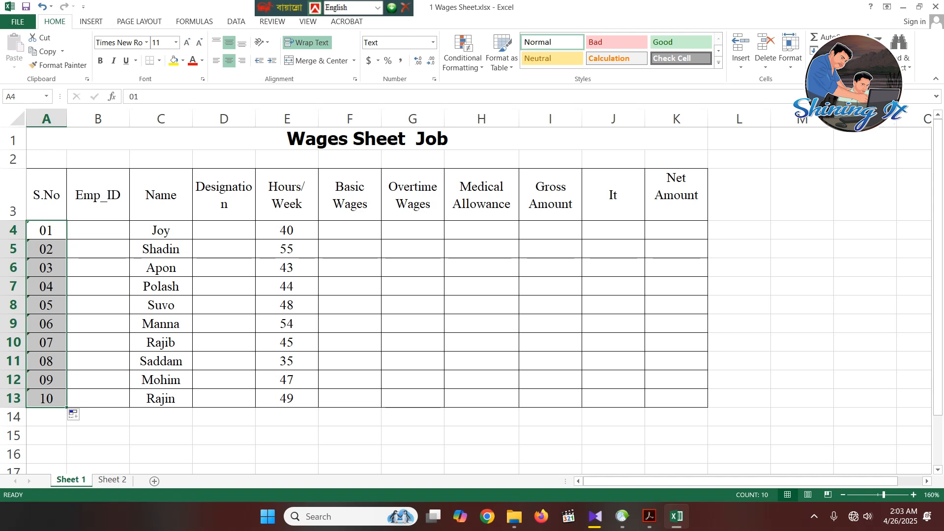
{"action": "left_click", "coordinate": [99, 250]}
{"action": "left_click", "coordinate": [98, 231]}
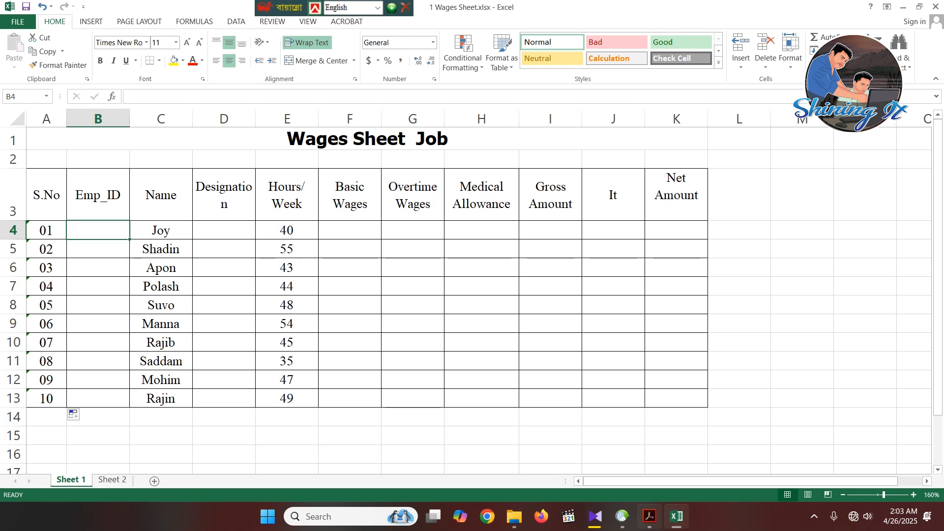
- Switch to the PDF specification and check the EMP_ID validation rule and the Emp_ID column of the sample table
{"action": "left_click", "coordinate": [649, 516]}
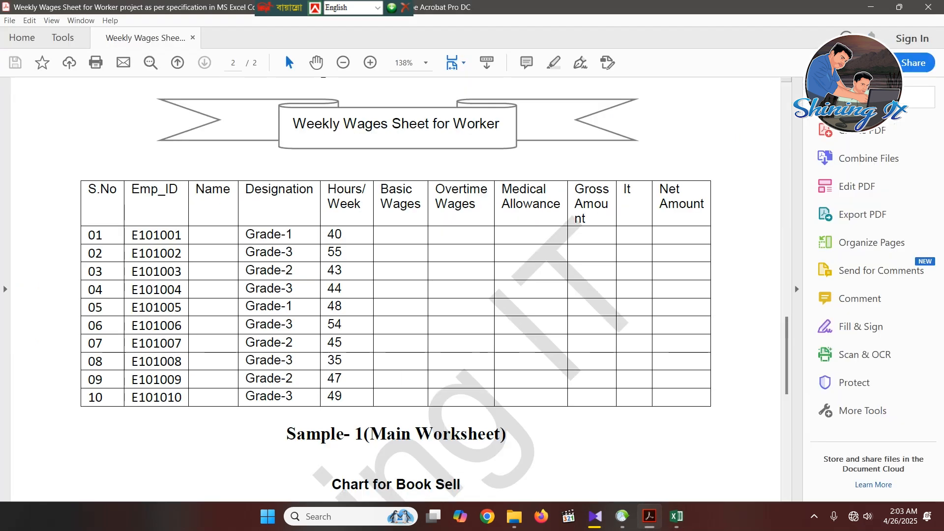
{"action": "scroll", "coordinate": [393, 295], "scroll_direction": "up", "scroll_amount": 1}
{"action": "scroll", "coordinate": [393, 295], "scroll_direction": "up", "scroll_amount": 10}
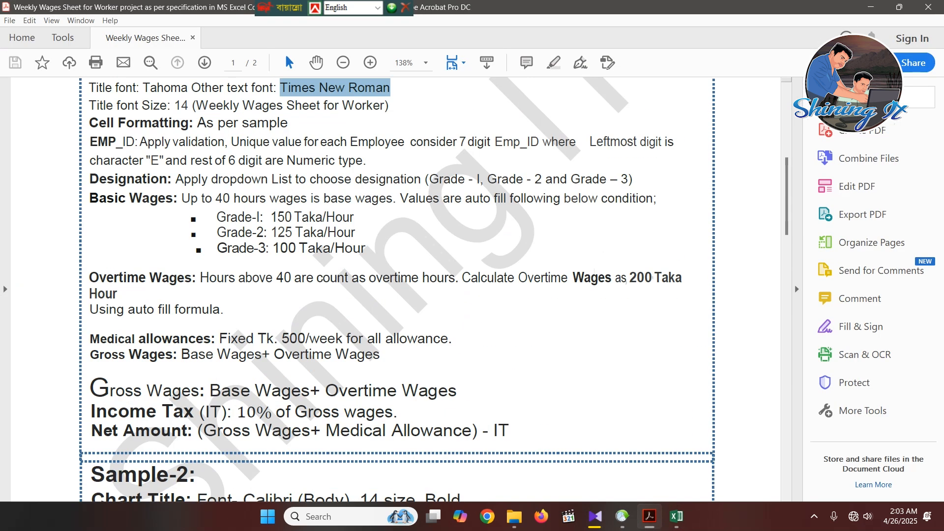
{"action": "scroll", "coordinate": [393, 295], "scroll_direction": "up", "scroll_amount": 2}
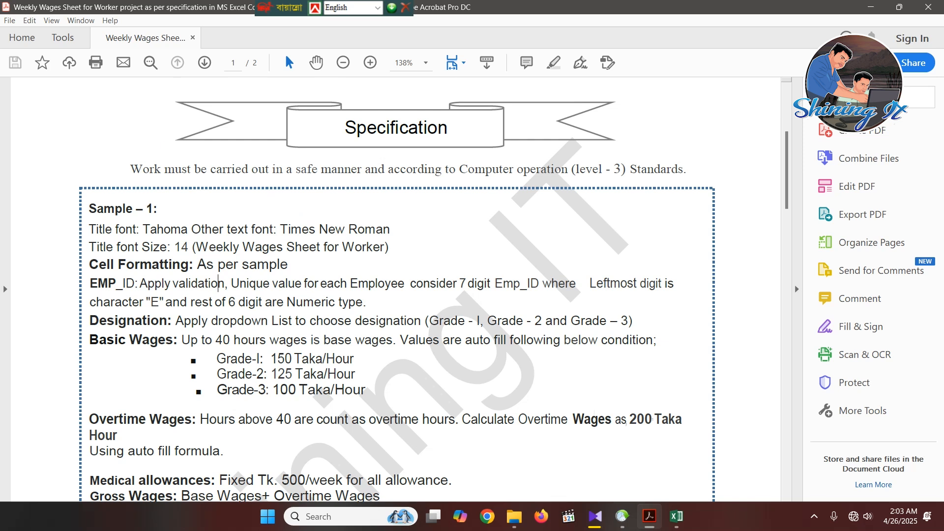
{"action": "left_click_drag", "start_coordinate": [460, 283], "coordinate": [662, 283]}
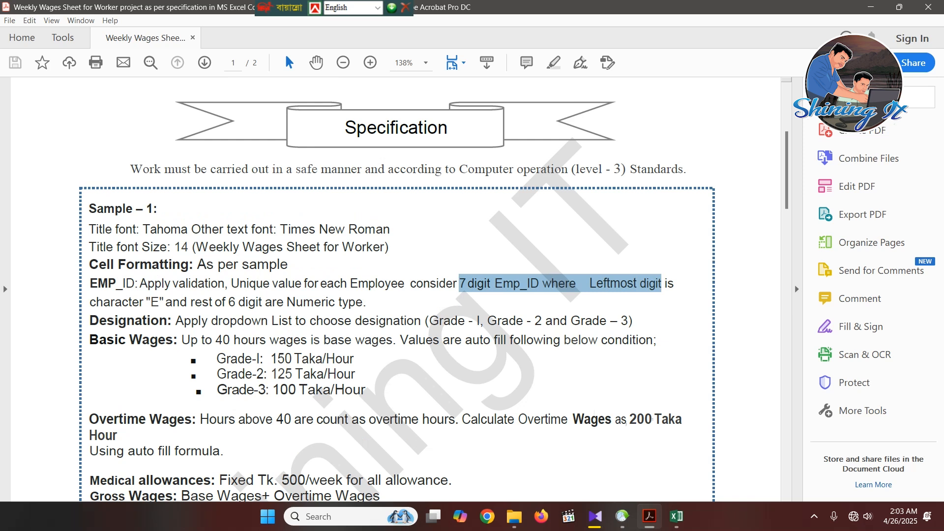
{"action": "scroll", "coordinate": [395, 289], "scroll_direction": "down", "scroll_amount": 15}
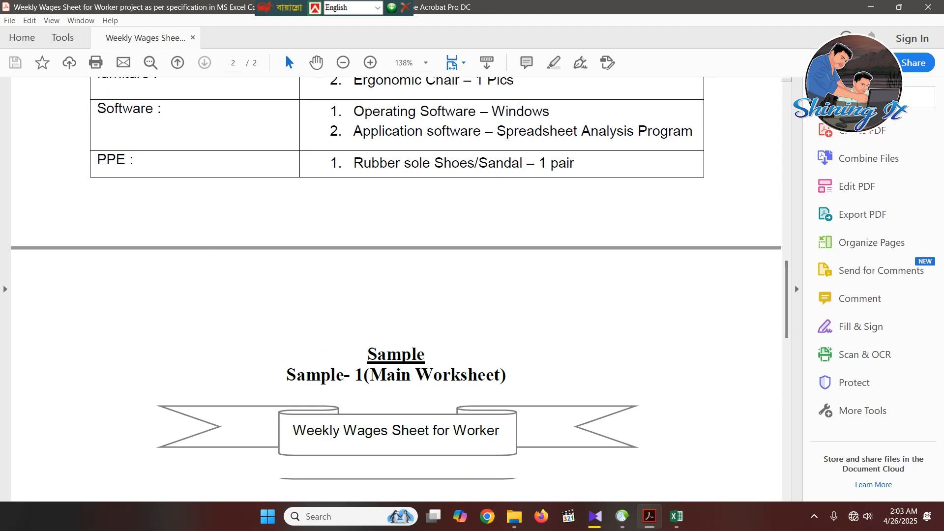
{"action": "scroll", "coordinate": [396, 290], "scroll_direction": "down", "scroll_amount": 10}
{"action": "left_click_drag", "start_coordinate": [132, 258], "coordinate": [182, 403]}
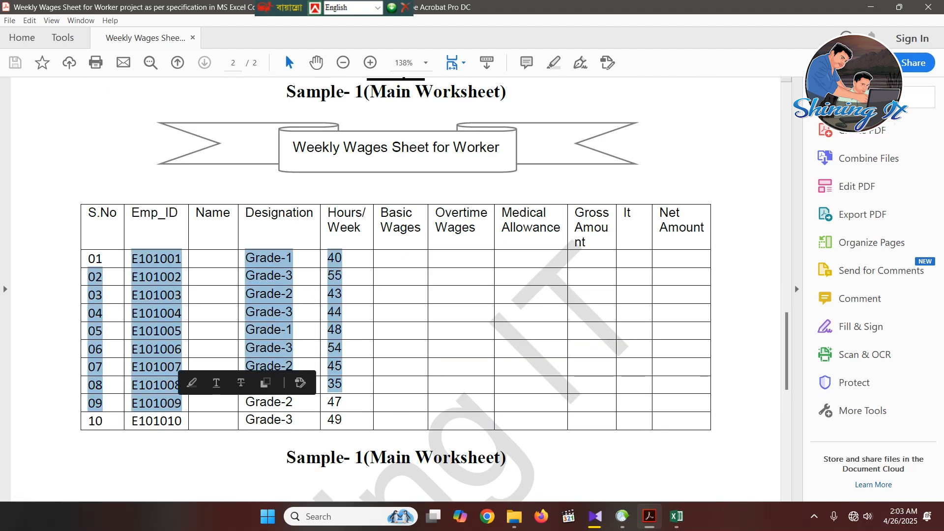
{"action": "left_click", "coordinate": [125, 257]}
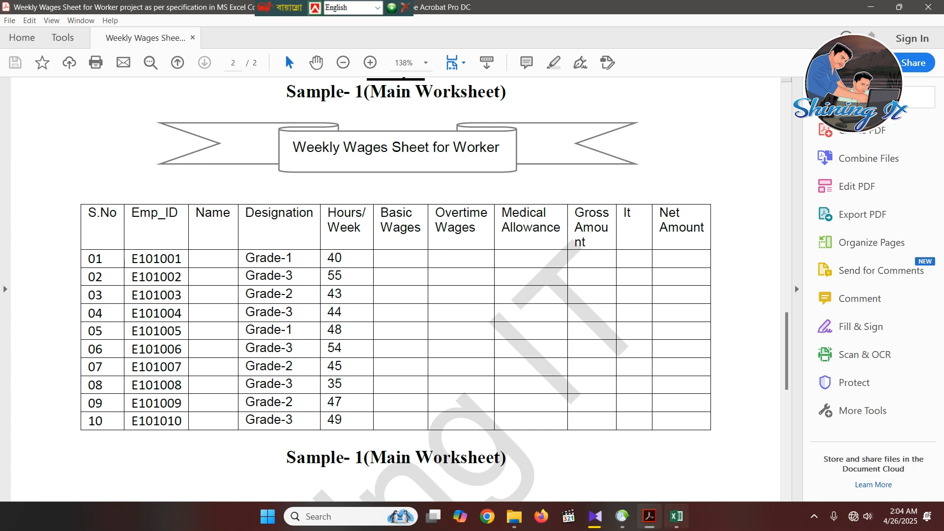
- Switch back to Excel and start an AND formula with a nested COUNTIF in cell D15 below the table
{"action": "left_click", "coordinate": [676, 517]}
{"action": "scroll", "coordinate": [472, 295], "scroll_direction": "down", "scroll_amount": 2}
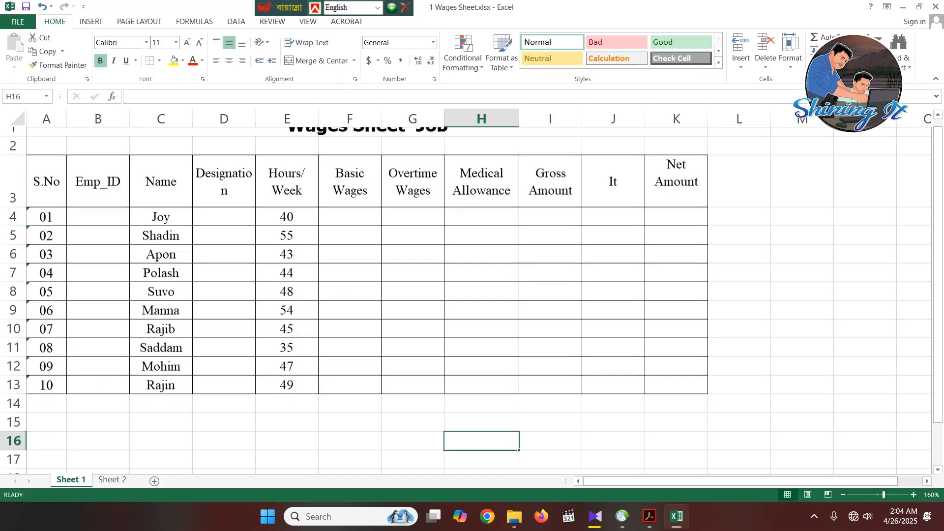
{"action": "scroll", "coordinate": [472, 295], "scroll_direction": "up", "scroll_amount": 2}
{"action": "left_click", "coordinate": [98, 231]}
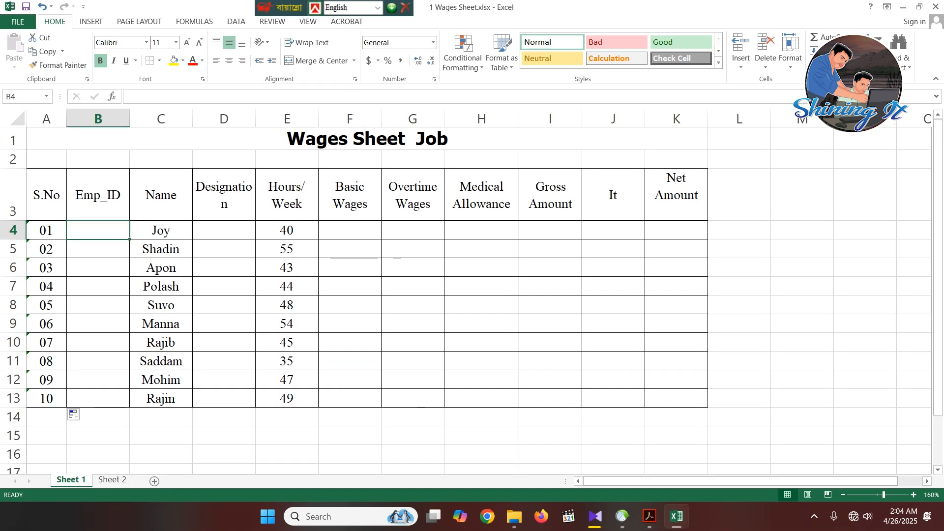
{"action": "scroll", "coordinate": [98, 230], "scroll_direction": "down", "scroll_amount": 1}
{"action": "left_click", "coordinate": [223, 361]}
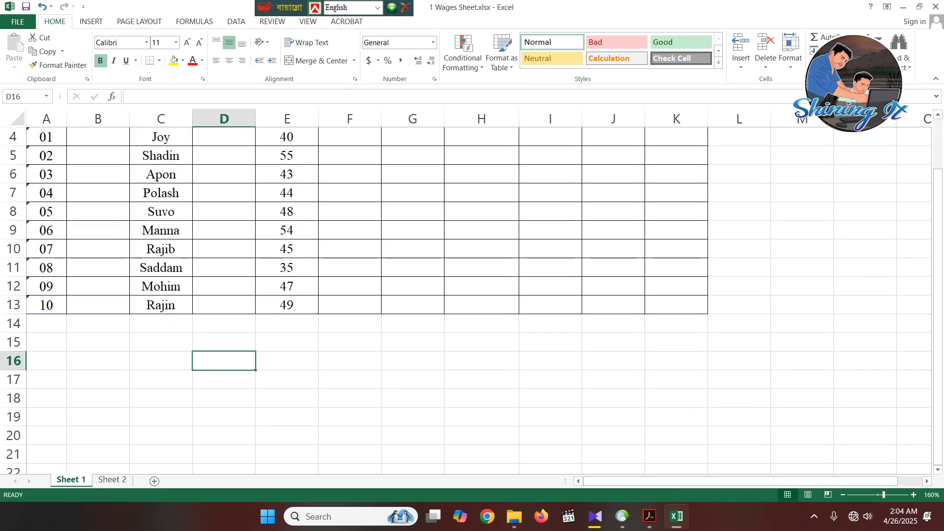
{"action": "scroll", "coordinate": [472, 300], "scroll_direction": "up", "scroll_amount": 1}
{"action": "left_click", "coordinate": [224, 436]}
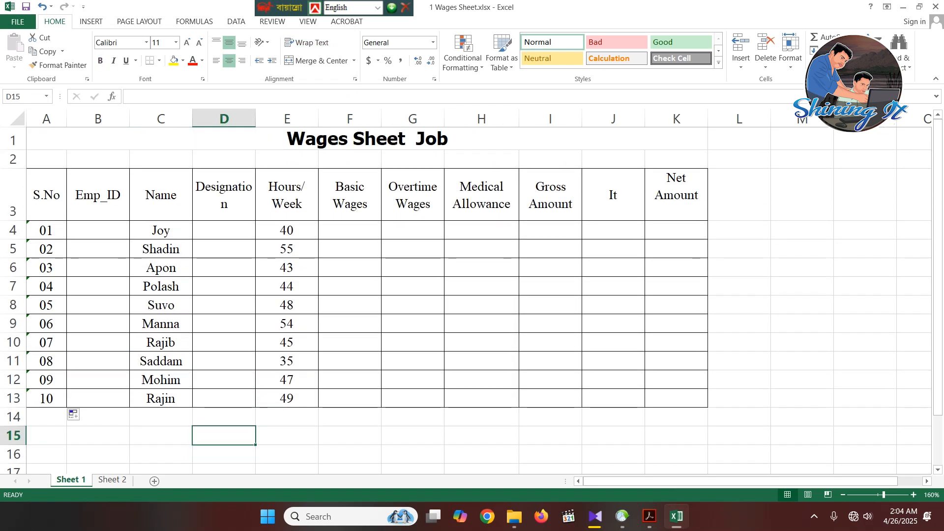
{"action": "type", "text": "=and"}
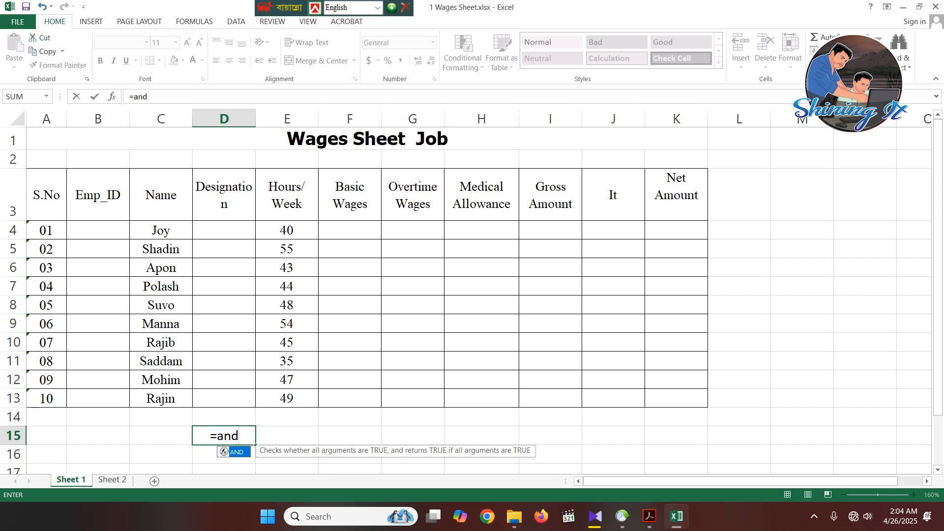
{"action": "key", "text": "Tab"}
{"action": "type", "text": "c"}
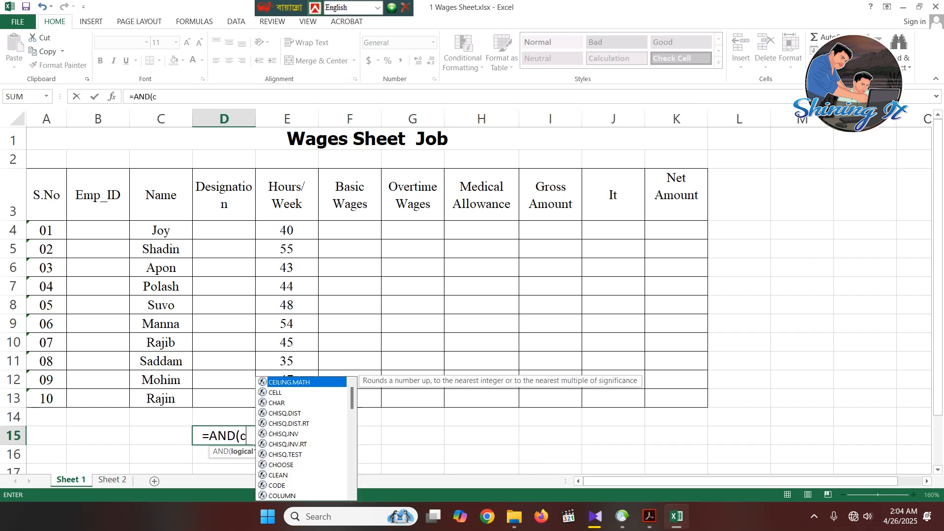
{"action": "type", "text": "ountif"}
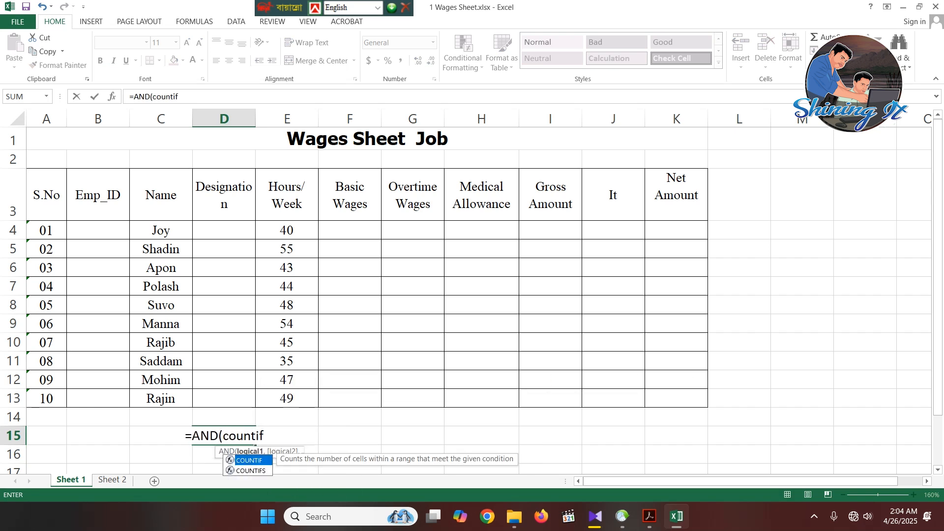
{"action": "key", "text": "Tab"}
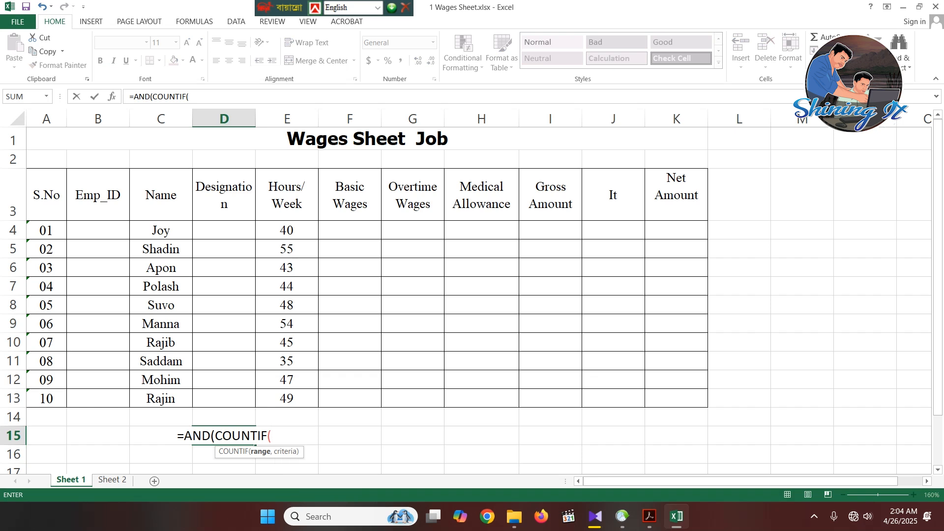
- Give COUNTIF the absolute range $B$4:$B$13 and the criterion B4, and require it to equal 1
{"action": "left_click_drag", "start_coordinate": [98, 230], "coordinate": [98, 399]}
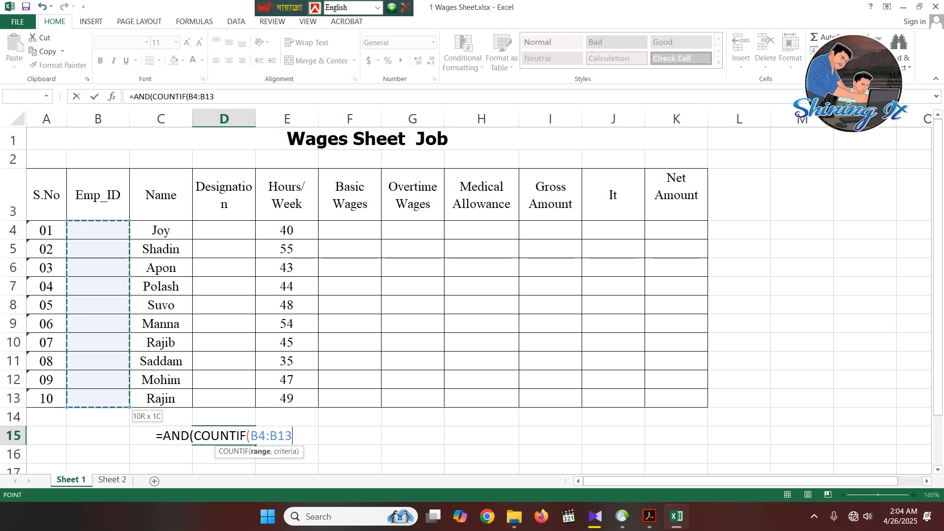
{"action": "key", "text": "F4"}
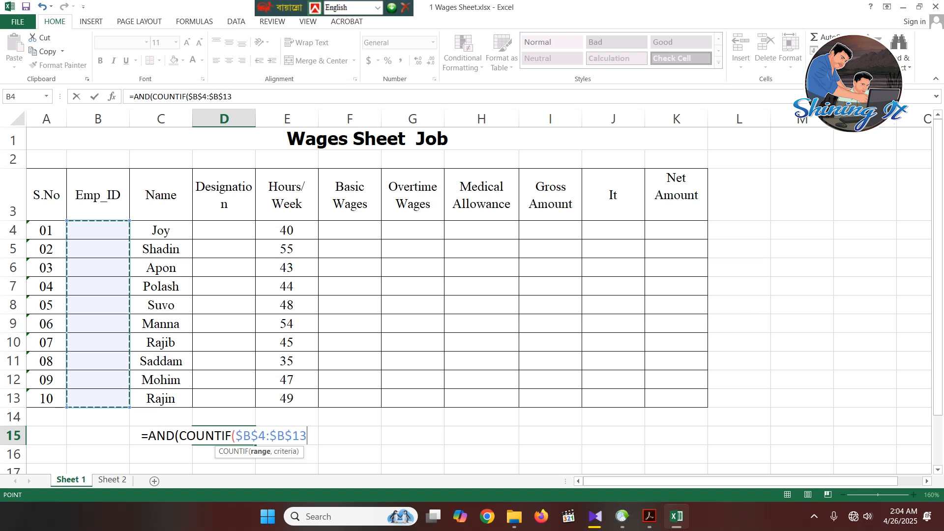
{"action": "type", "text": ","}
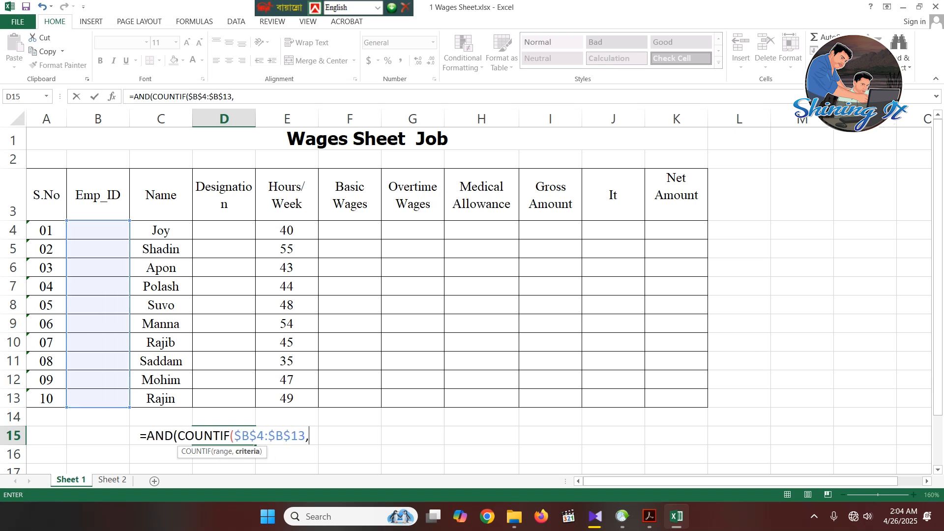
{"action": "left_click", "coordinate": [98, 230]}
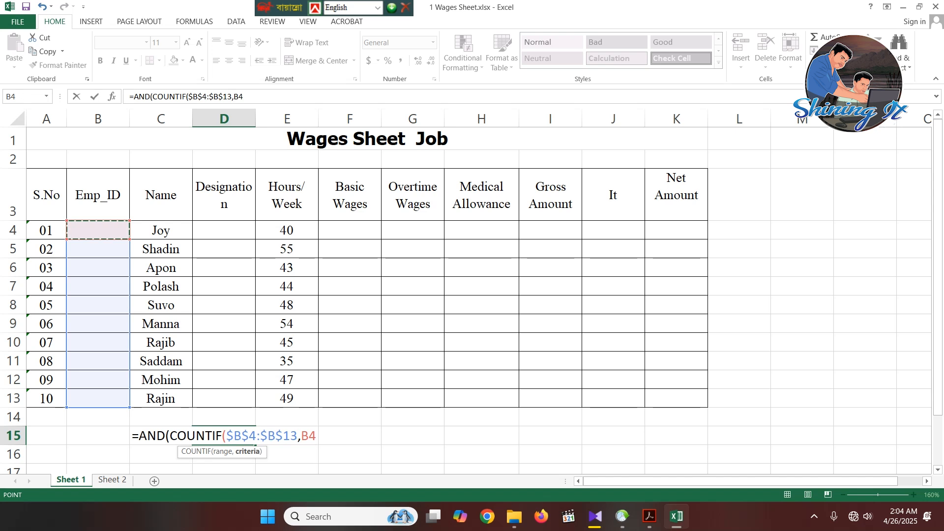
{"action": "type", "text": ")=1"}
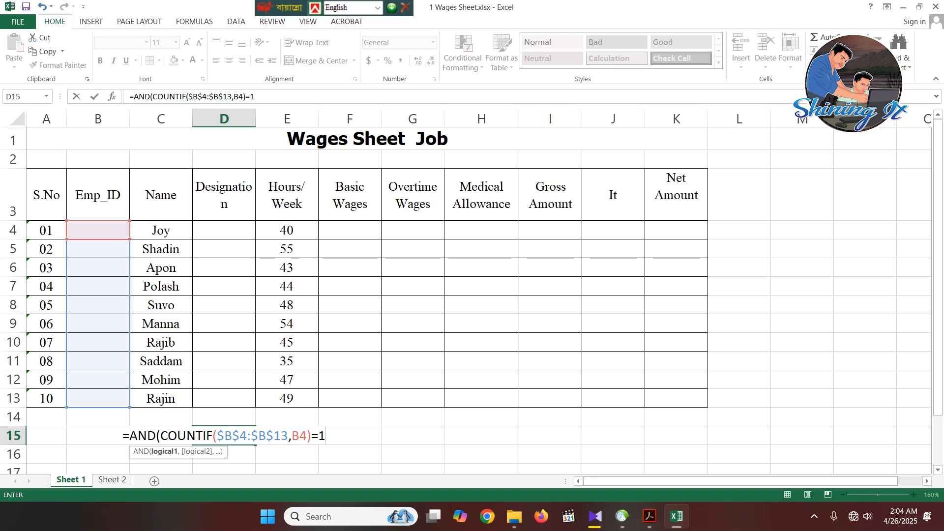
- Add LEN(B4)=7 as the second AND condition and complete the formula in D15
{"action": "type", "text": ","}
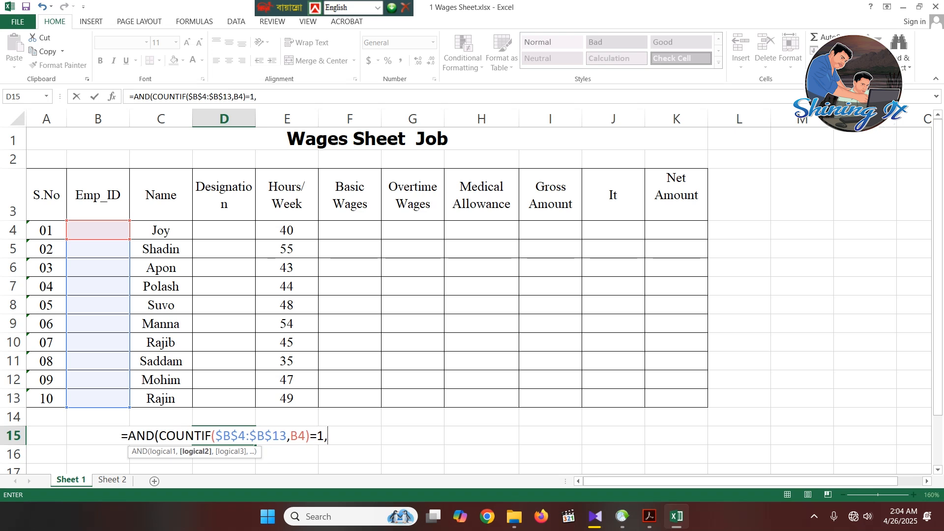
{"action": "type", "text": "len"}
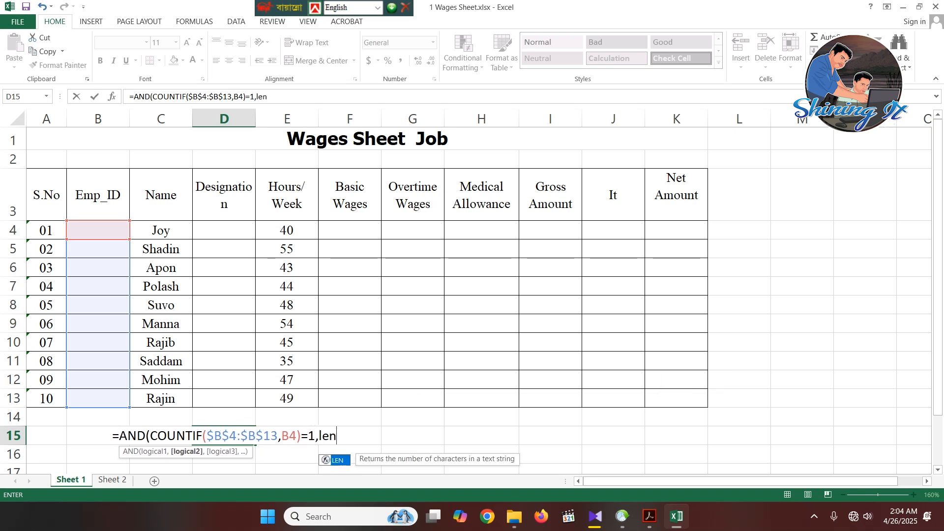
{"action": "key", "text": "Tab"}
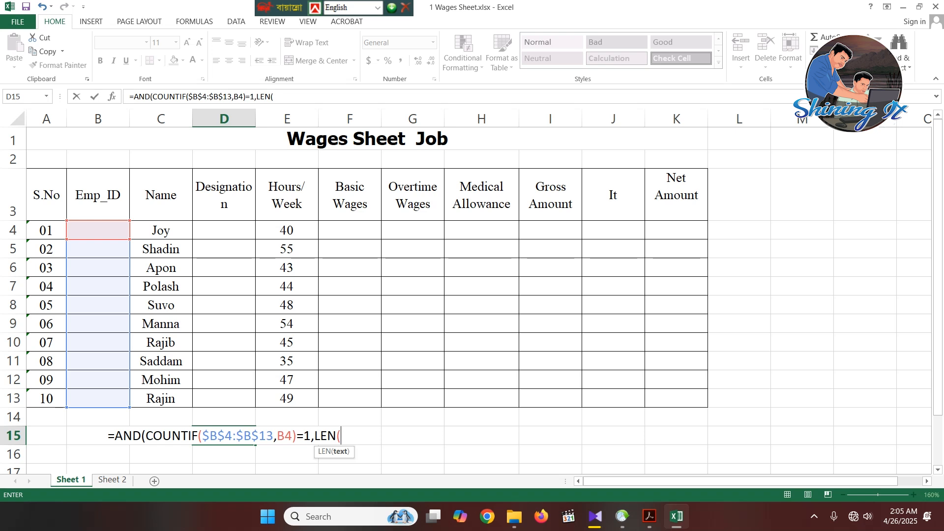
{"action": "left_click", "coordinate": [98, 230]}
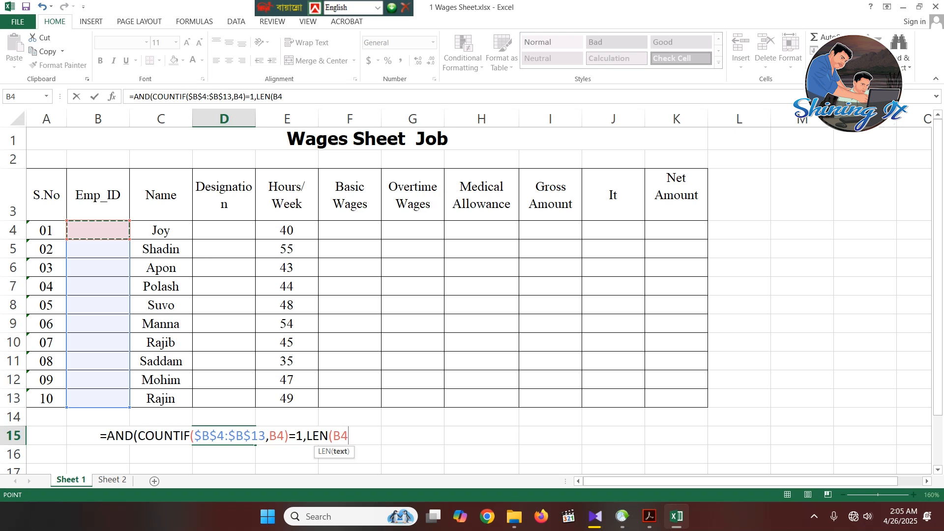
{"action": "type", "text": ")=7"}
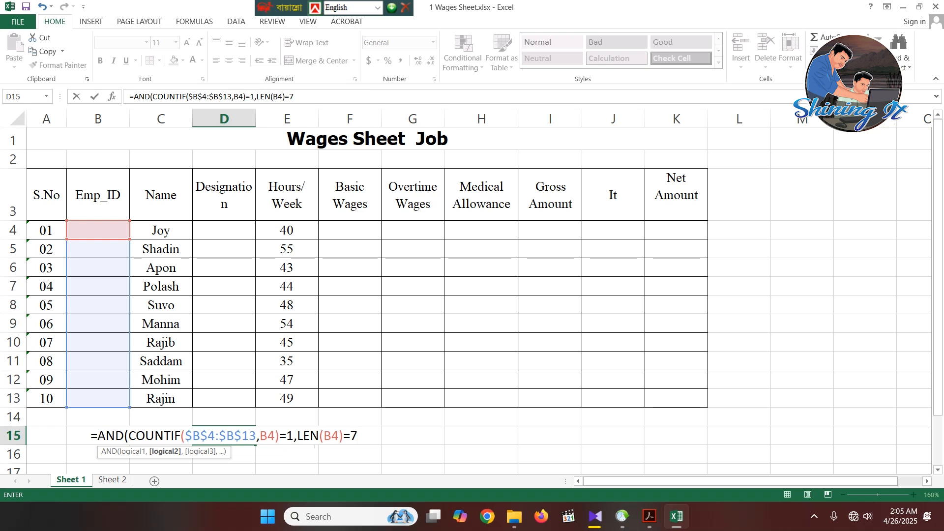
{"action": "type", "text": ")"}
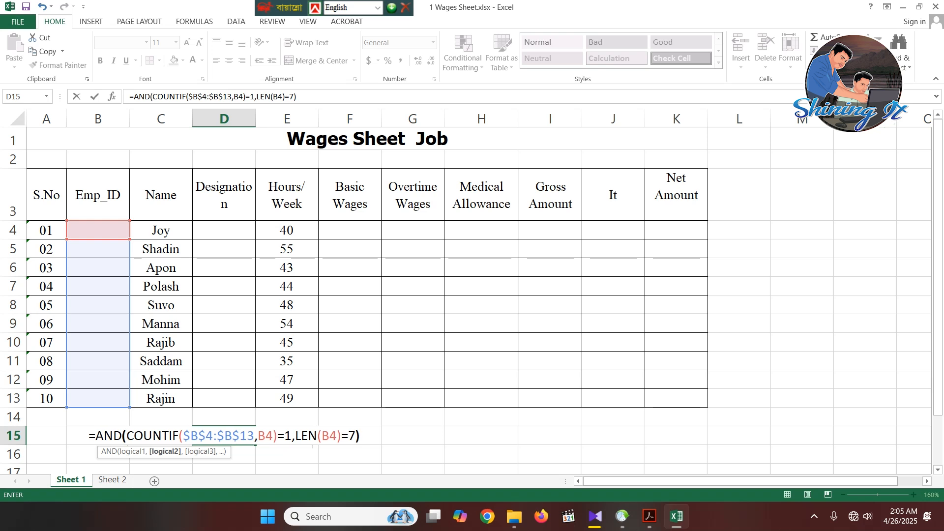
{"action": "key", "text": "Return"}
{"action": "key", "text": "Up"}
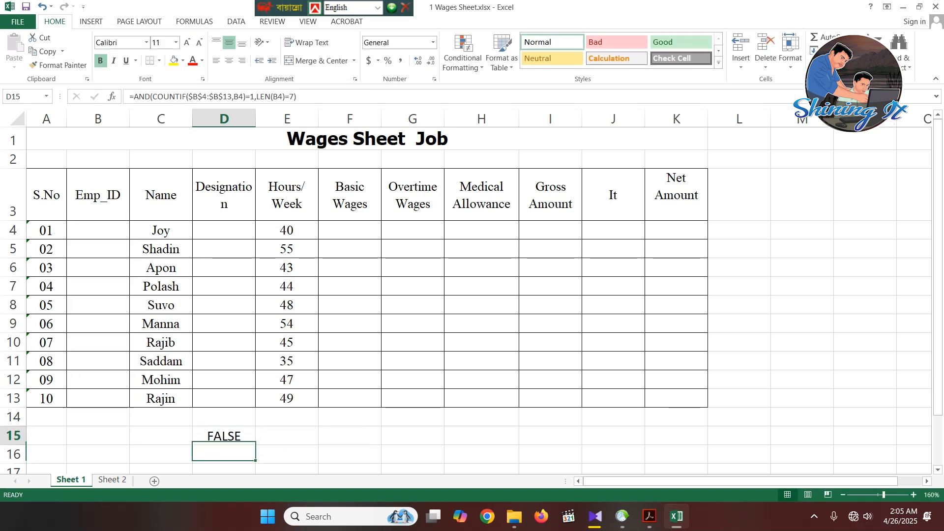
{"action": "left_click", "coordinate": [97, 230]}
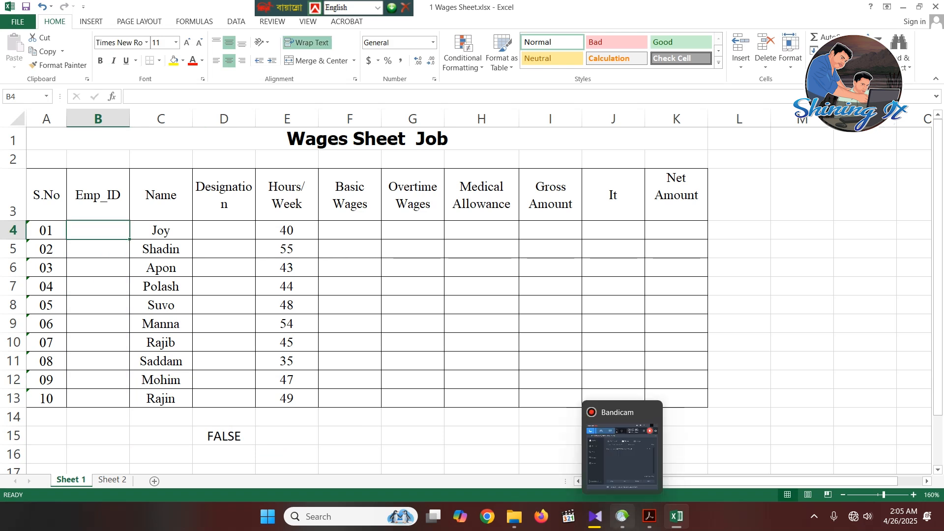
- Check the Emp_ID column of the PDF's sample table and enter its first employee ID in cell B4 of the Excel sheet
{"action": "left_click", "coordinate": [649, 516]}
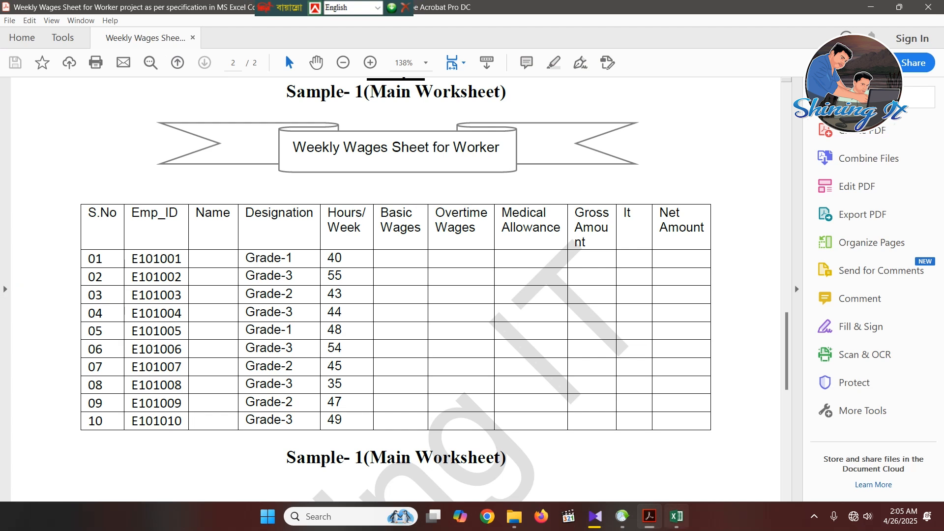
{"action": "left_click", "coordinate": [676, 516]}
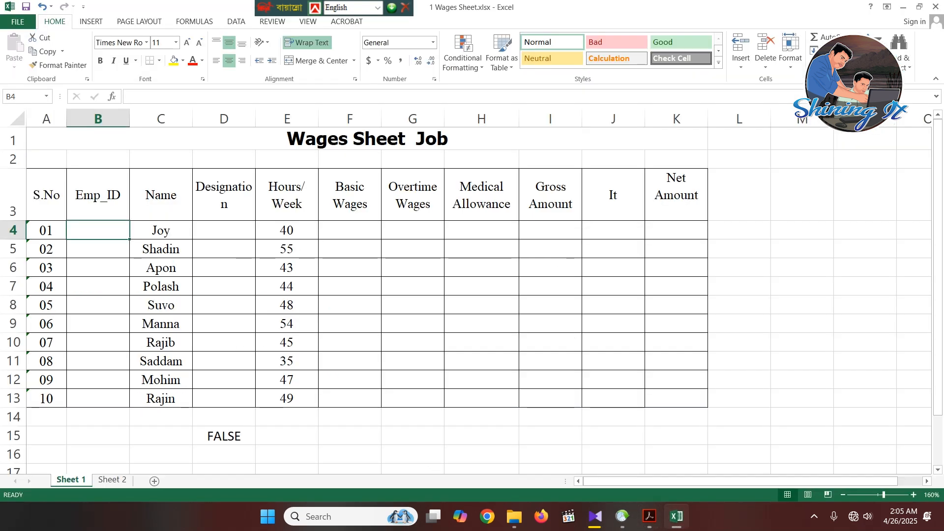
{"action": "type", "text": "E"}
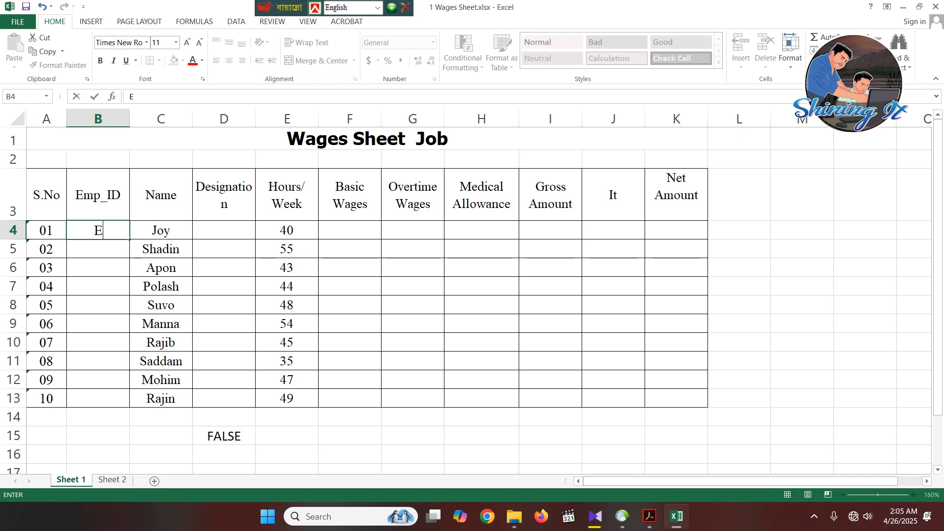
{"action": "type", "text": "101001"}
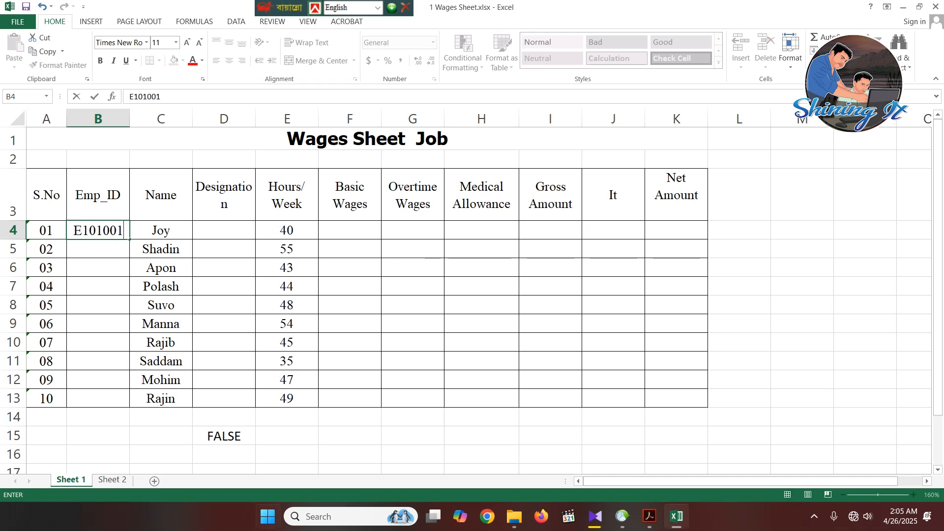
{"action": "left_click", "coordinate": [287, 436]}
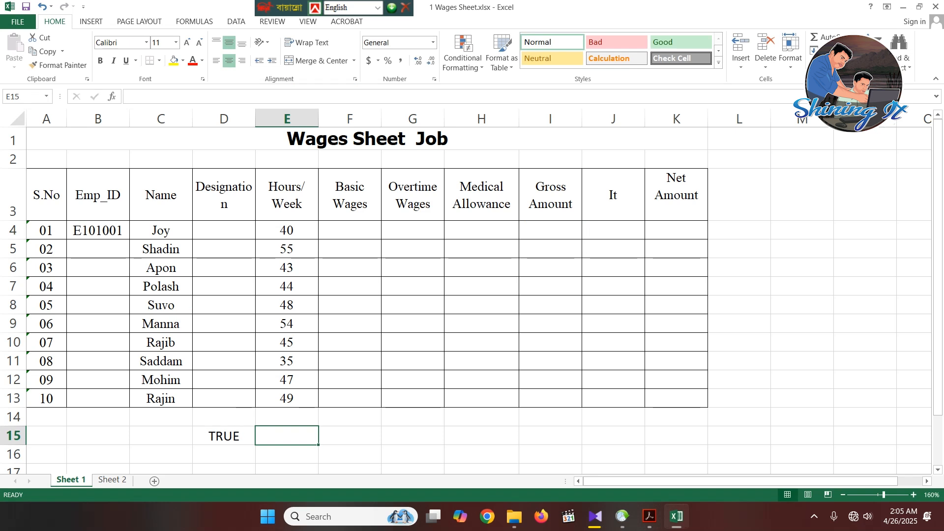
{"action": "left_click", "coordinate": [224, 435]}
- Extend the employee ID in B4 as a series down to B13
{"action": "left_click", "coordinate": [97, 230]}
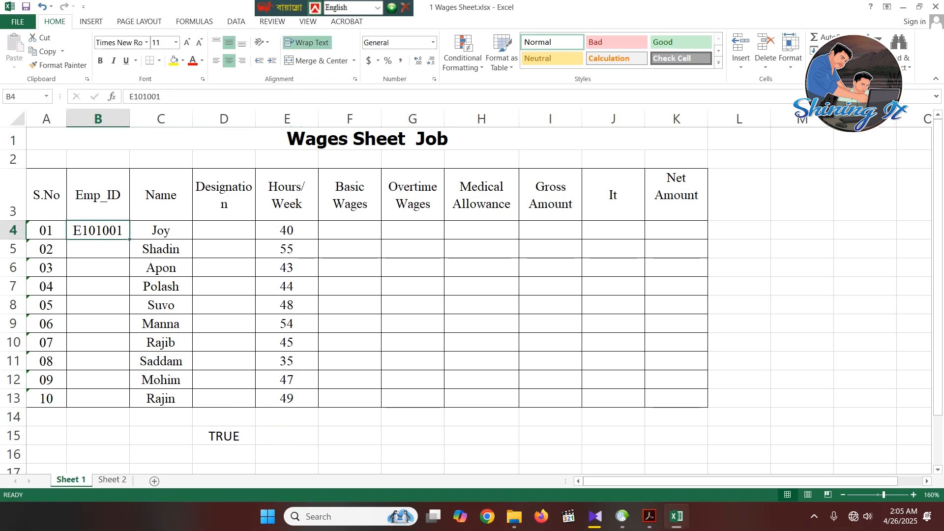
{"action": "left_click_drag", "start_coordinate": [129, 239], "coordinate": [128, 404]}
{"action": "left_click", "coordinate": [287, 454]}
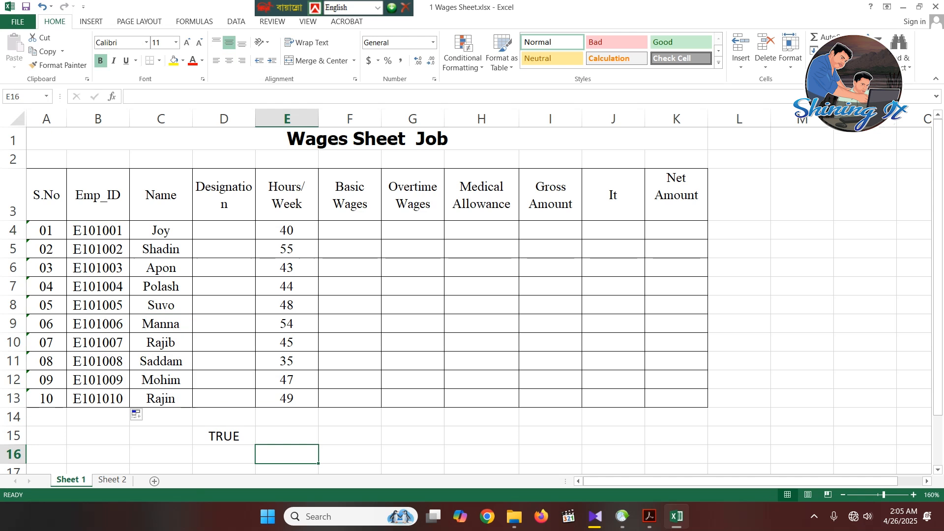
- Append an extra 1 to the employee ID in B4 to test the length condition of the formula in D15
{"action": "double_click", "coordinate": [121, 230]}
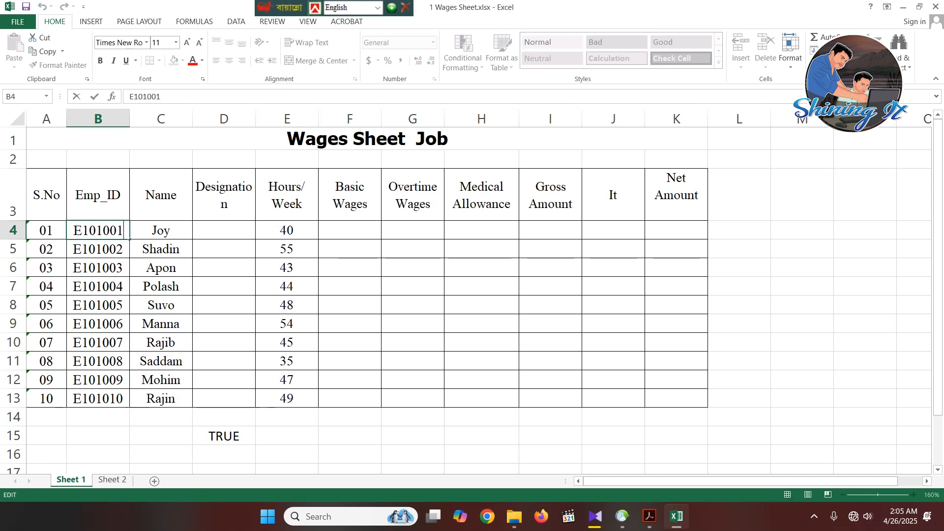
{"action": "type", "text": "1"}
{"action": "left_click", "coordinate": [287, 436]}
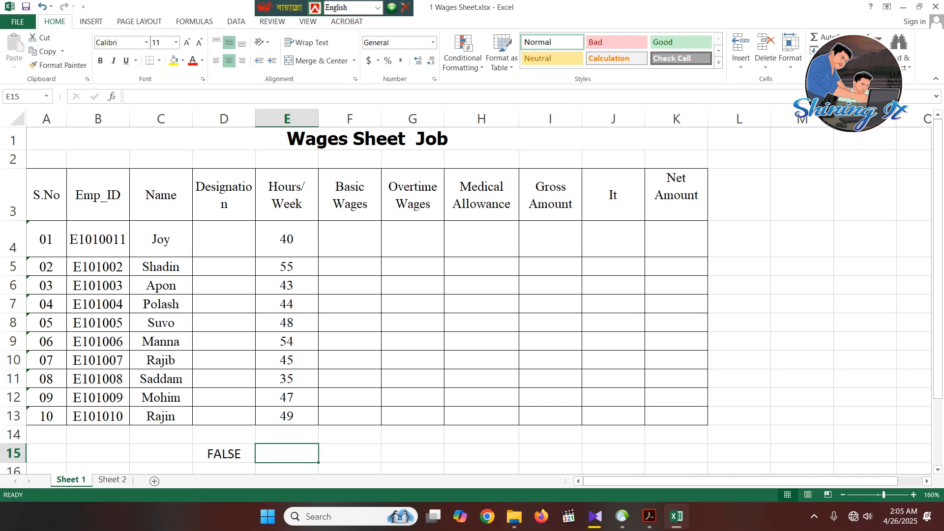
- Cut the complete AND formula text out of cell D15, leaving the cell empty
{"action": "left_click", "coordinate": [224, 453]}
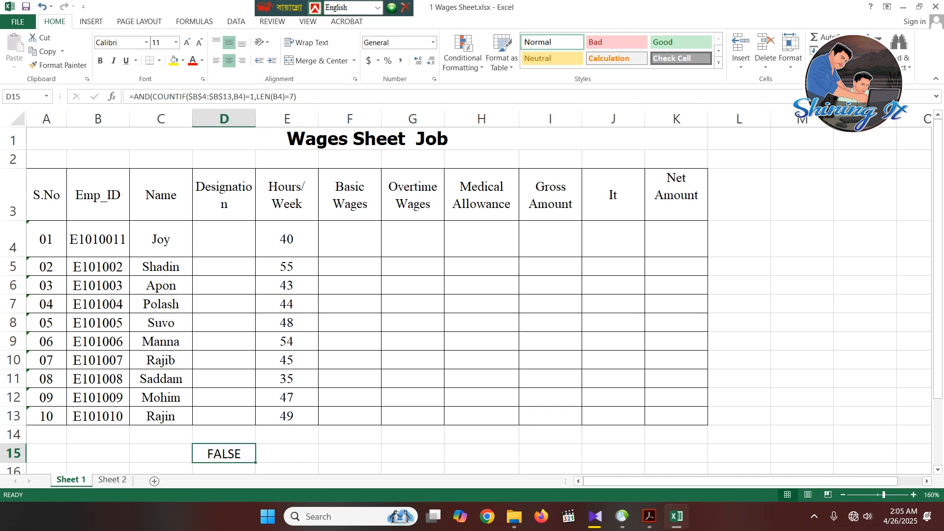
{"action": "key", "text": "F2"}
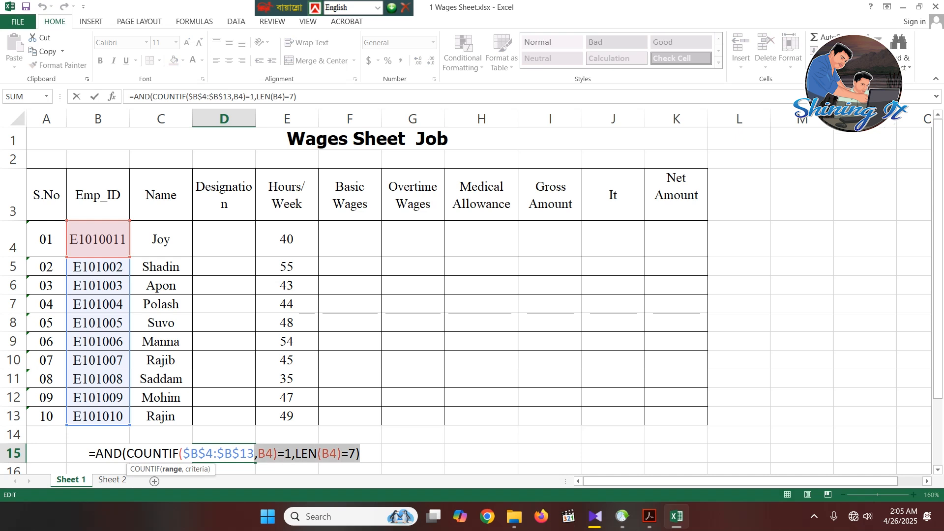
{"action": "key", "text": "shift+Left"}
{"action": "key", "text": "shift+Left"}
{"action": "key", "text": "shift+Left"}
{"action": "key", "text": "shift+Left"}
{"action": "key", "text": "shift+Left"}
{"action": "key", "text": "shift+Left"}
{"action": "key", "text": "shift+Left"}
{"action": "key", "text": "shift+Left"}
{"action": "key", "text": "shift+Left"}
{"action": "key", "text": "shift+Left"}
{"action": "key", "text": "shift+Left"}
{"action": "key", "text": "shift+Left"}
{"action": "key", "text": "shift+Left"}
{"action": "key", "text": "shift+Left"}
{"action": "key", "text": "shift+Left"}
{"action": "key", "text": "shift+Left"}
{"action": "key", "text": "shift+Left"}
{"action": "key", "text": "shift+Left"}
{"action": "key", "text": "shift+Left"}
{"action": "key", "text": "shift+Left"}
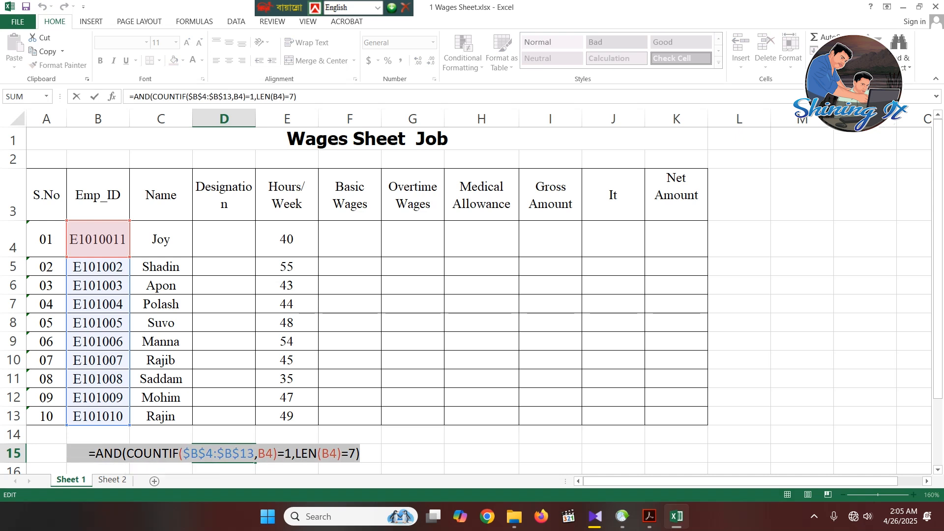
{"action": "key", "text": "ctrl+x"}
{"action": "left_click", "coordinate": [286, 434]}
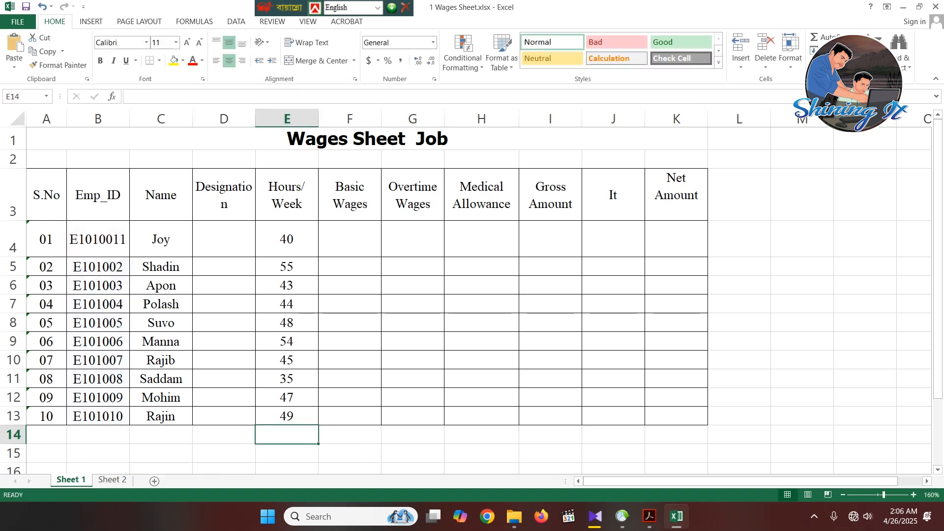
- Clear all the test employee IDs from the Emp_ID cells B4:B13
{"action": "left_click", "coordinate": [98, 239]}
{"action": "left_click", "coordinate": [98, 267]}
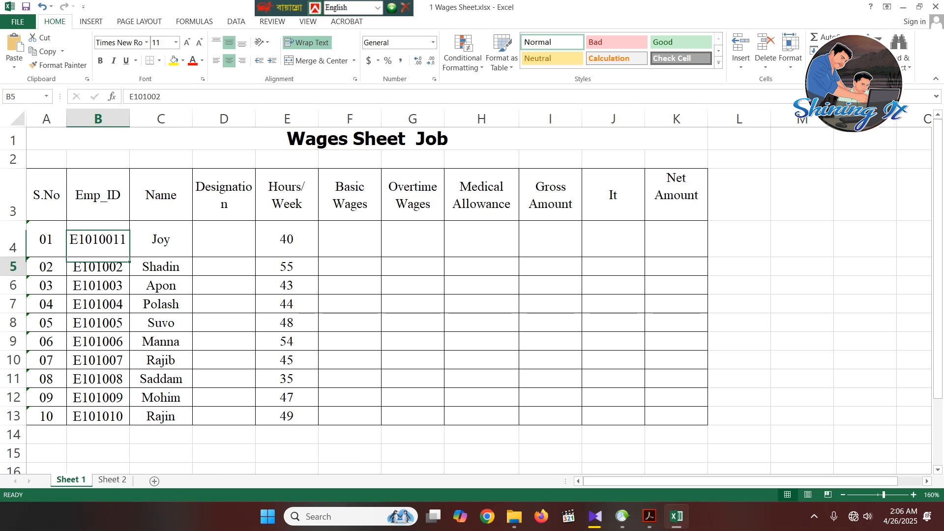
{"action": "left_click_drag", "start_coordinate": [98, 267], "coordinate": [98, 417]}
{"action": "key", "text": "Delete"}
{"action": "left_click", "coordinate": [97, 239]}
{"action": "key", "text": "BackSpace"}
{"action": "left_click", "coordinate": [224, 453]}
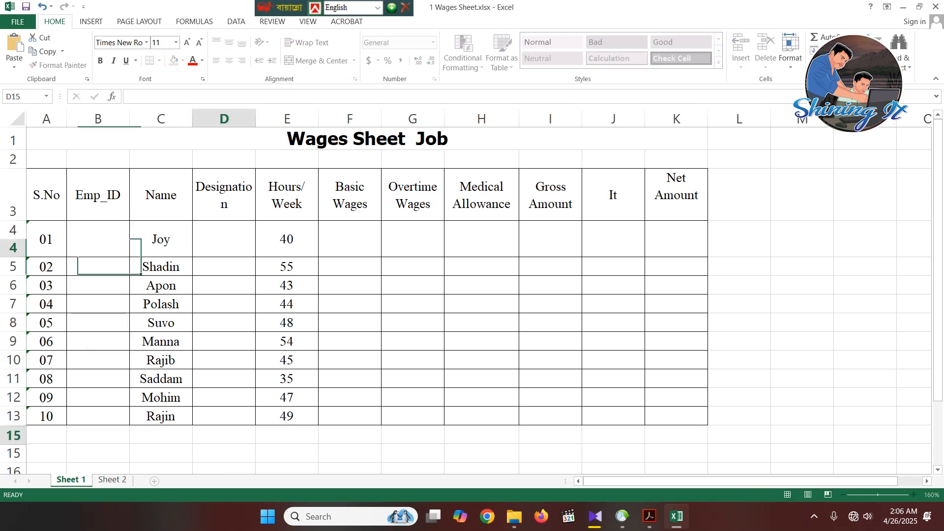
- Apply Custom data validation to the Emp_ID cells B4:B13 with the cut formula =AND(COUNTIF($B$4:$B$13,B4)=1,LEN(B4)=7)
{"action": "left_click_drag", "start_coordinate": [98, 230], "coordinate": [97, 399]}
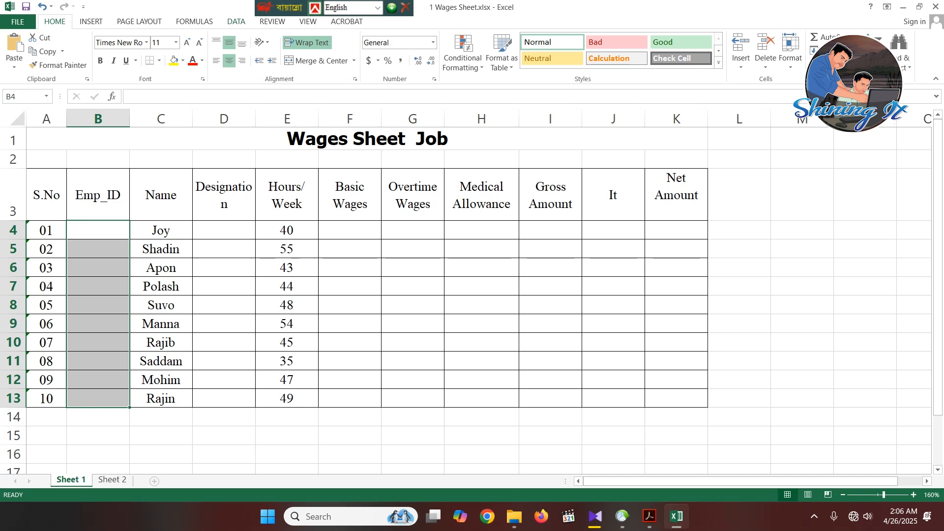
{"action": "left_click", "coordinate": [236, 22]}
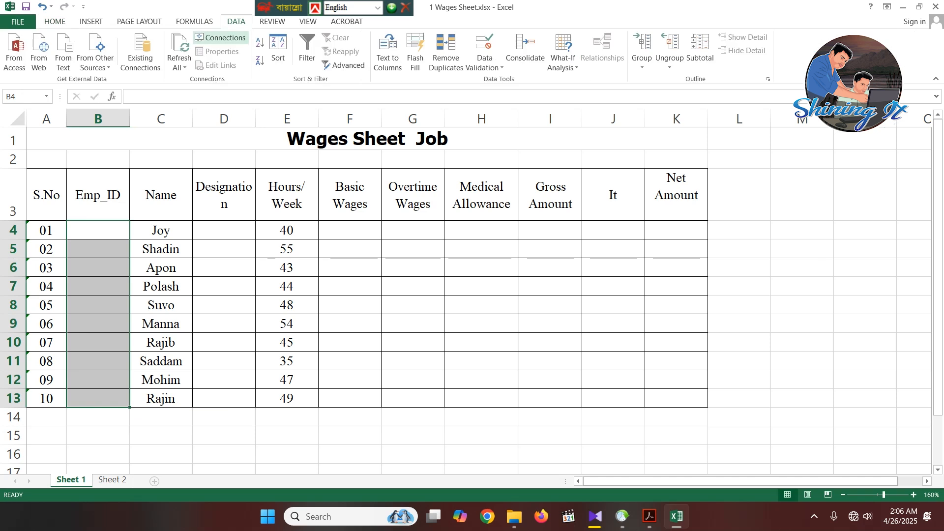
{"action": "left_click", "coordinate": [223, 436]}
{"action": "left_click", "coordinate": [97, 230]}
{"action": "left_click_drag", "start_coordinate": [98, 230], "coordinate": [98, 399]}
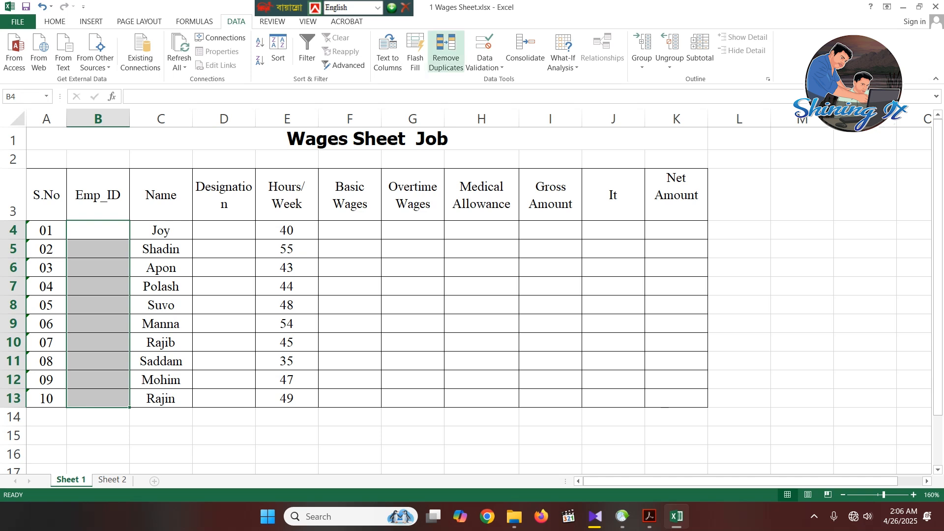
{"action": "left_click", "coordinate": [485, 63]}
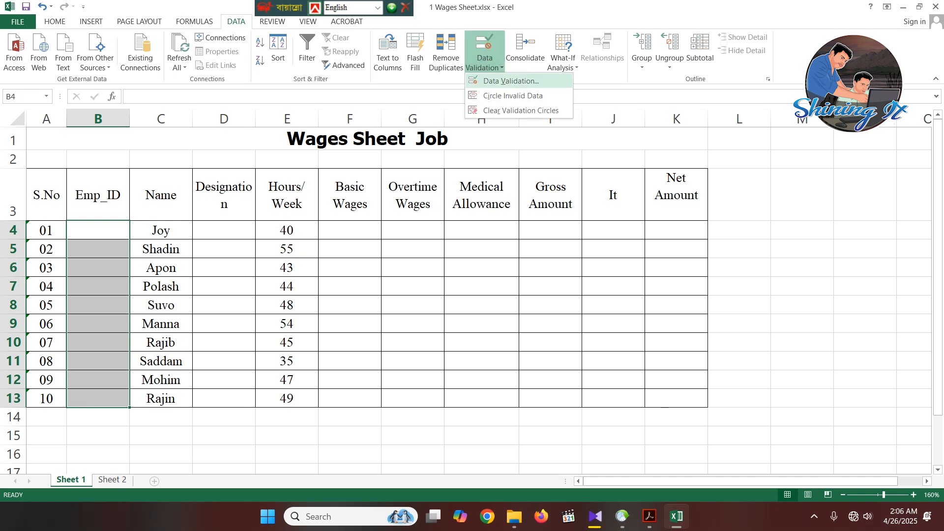
{"action": "left_click", "coordinate": [511, 81]}
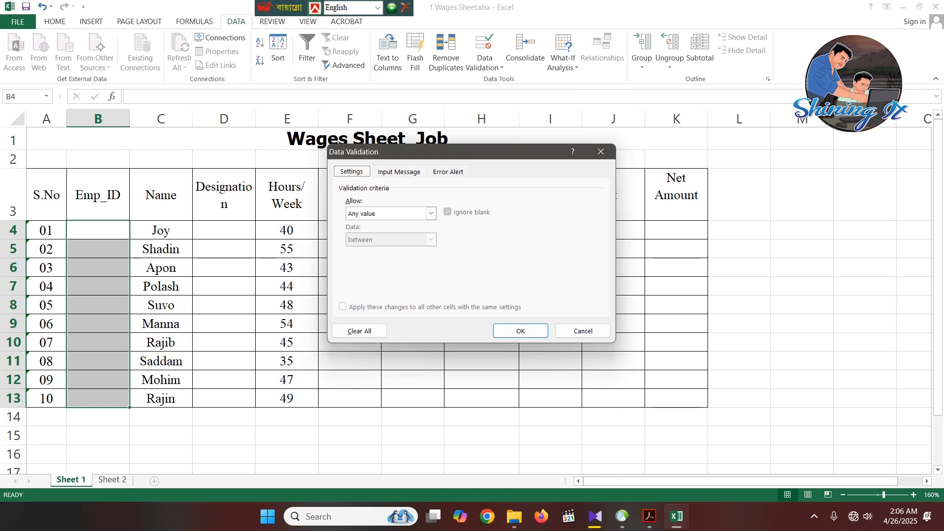
{"action": "left_click", "coordinate": [431, 213]}
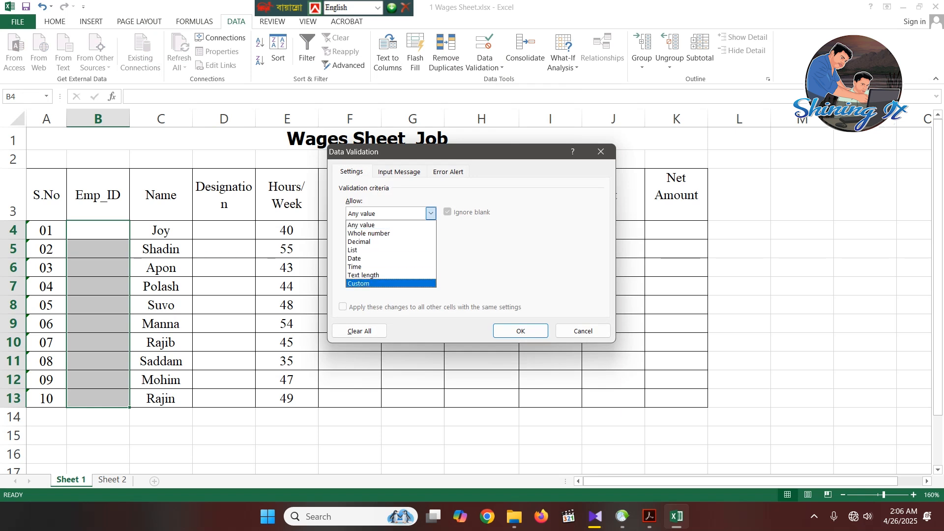
{"action": "left_click", "coordinate": [373, 284]}
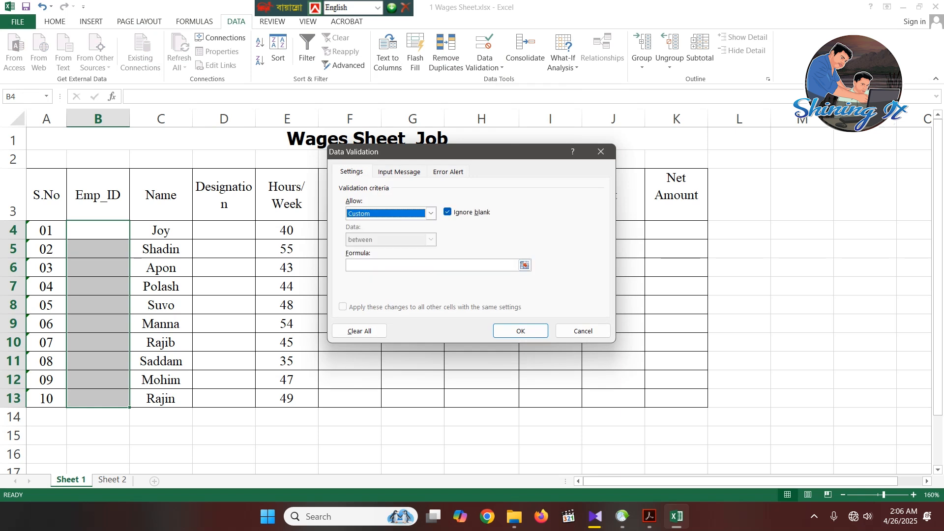
{"action": "left_click", "coordinate": [423, 265]}
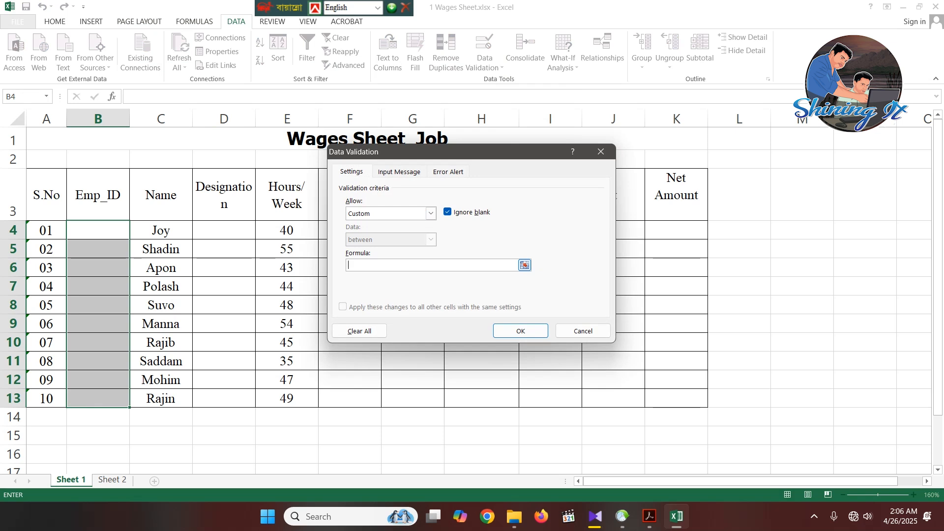
{"action": "key", "text": "ctrl+v"}
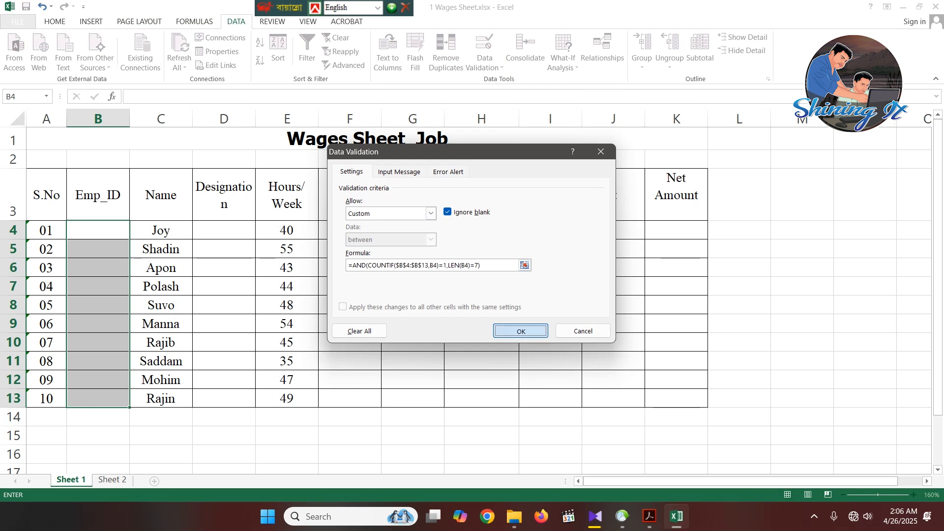
{"action": "left_click", "coordinate": [521, 330]}
- Enter the sample table's first employee ID in the validated cell B4 and fill the series down to B13
{"action": "left_click", "coordinate": [98, 286]}
{"action": "left_click", "coordinate": [97, 230]}
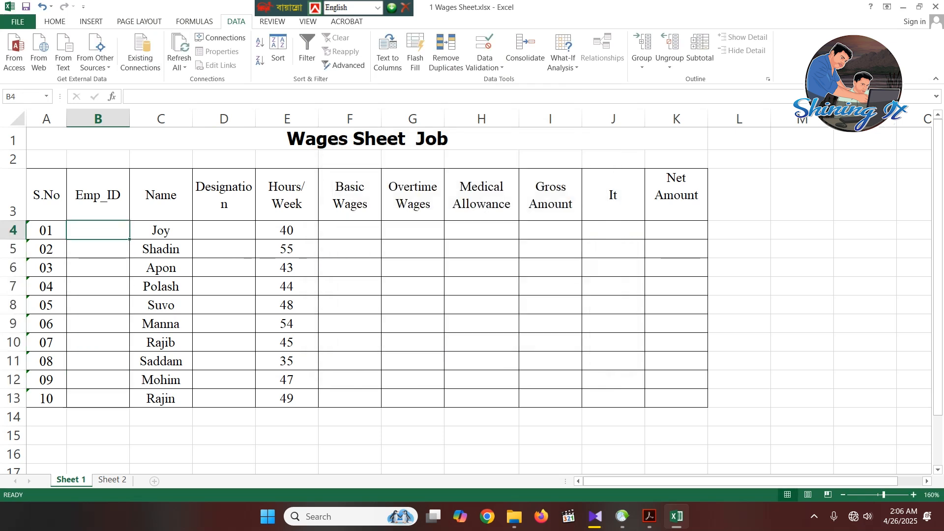
{"action": "type", "text": "E"}
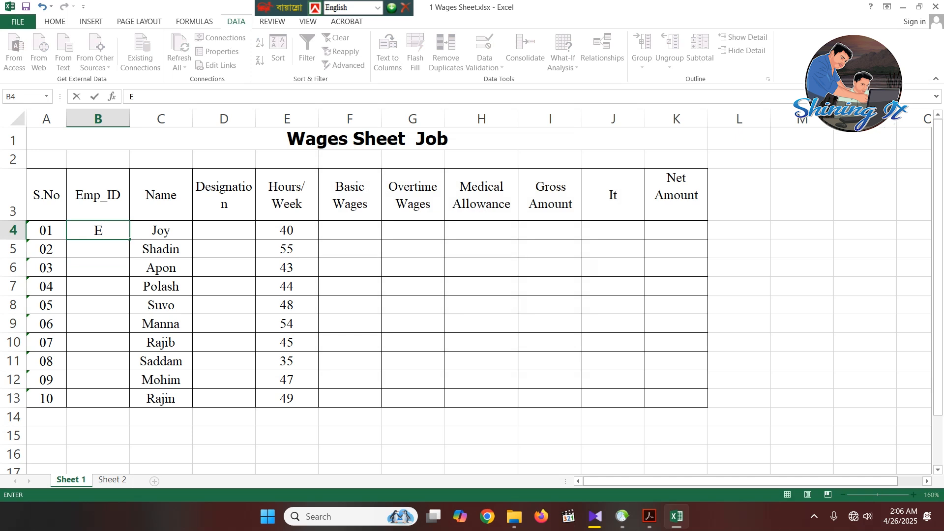
{"action": "type", "text": "101001"}
{"action": "left_click", "coordinate": [97, 286]}
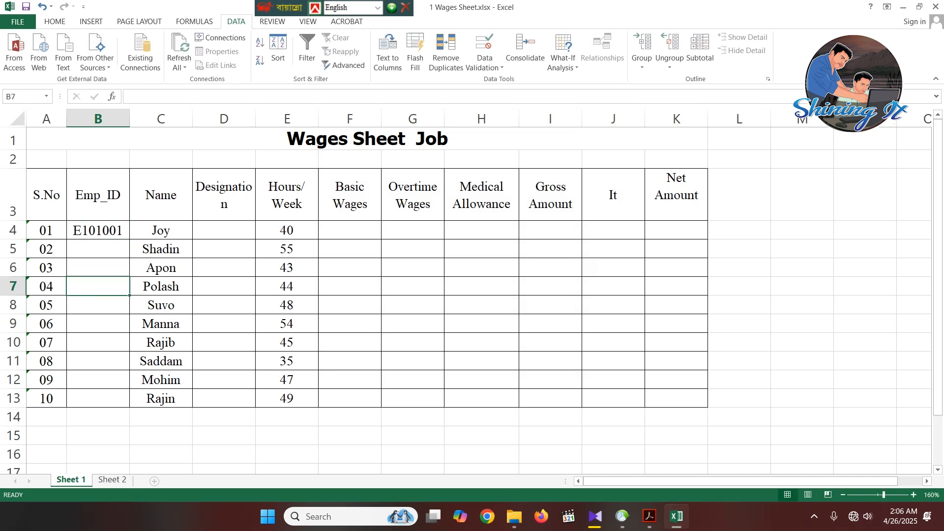
{"action": "left_click", "coordinate": [98, 202]}
{"action": "left_click", "coordinate": [98, 230]}
{"action": "left_click_drag", "start_coordinate": [130, 240], "coordinate": [130, 408]}
{"action": "left_click", "coordinate": [223, 454]}
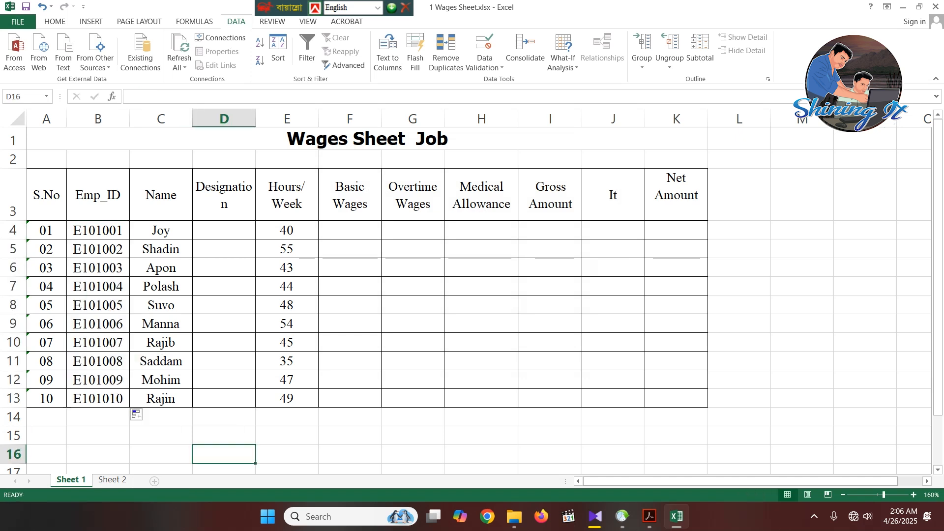
- Try to change the employee ID in B5 to a duplicate of the one in B4 to test the validation
{"action": "left_click", "coordinate": [98, 231]}
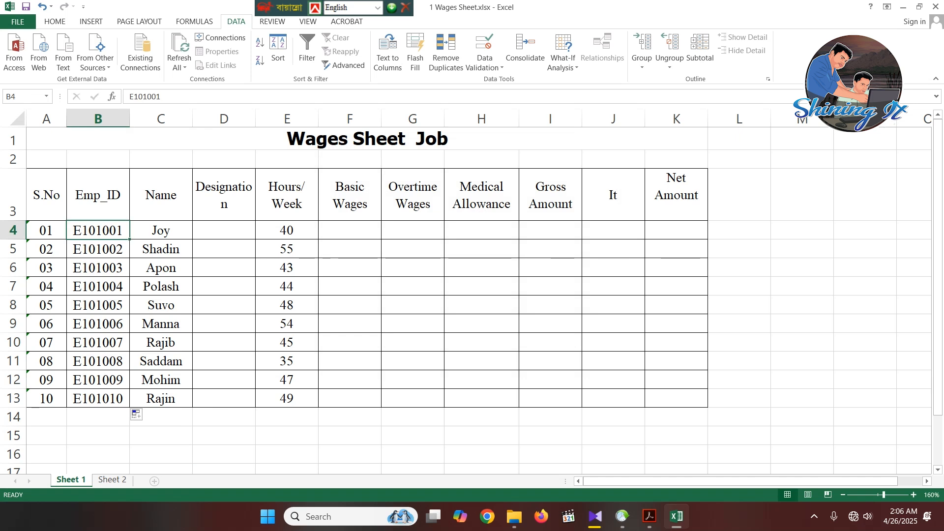
{"action": "left_click", "coordinate": [98, 248]}
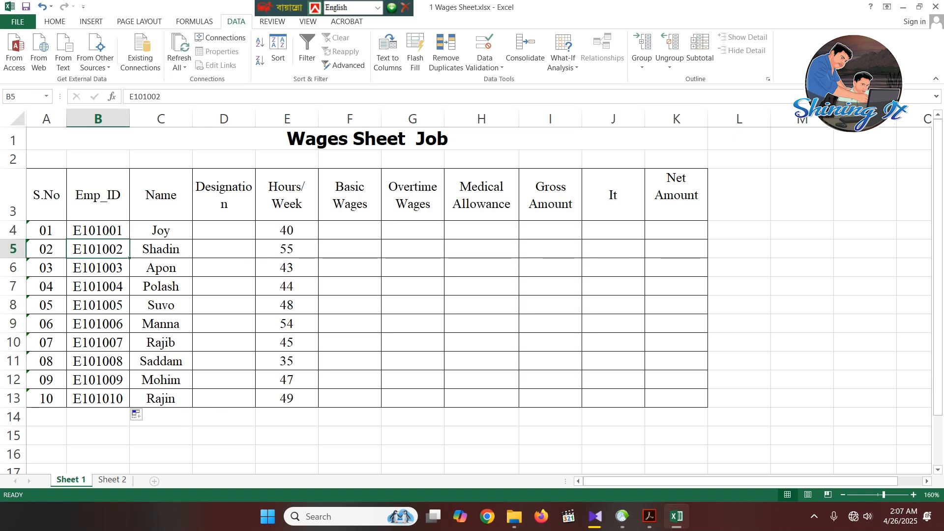
{"action": "double_click", "coordinate": [124, 250]}
{"action": "left_click_drag", "start_coordinate": [124, 249], "coordinate": [117, 249]}
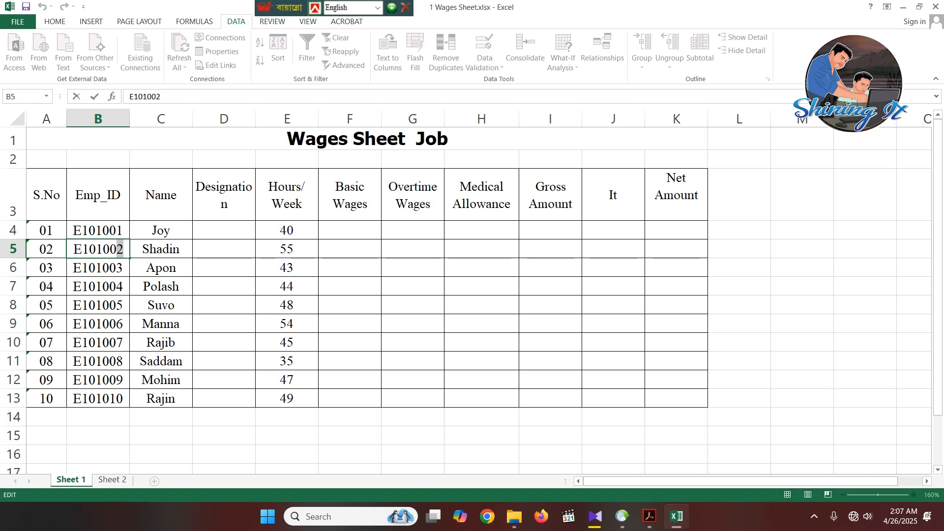
{"action": "type", "text": "1"}
{"action": "key", "text": "Return"}
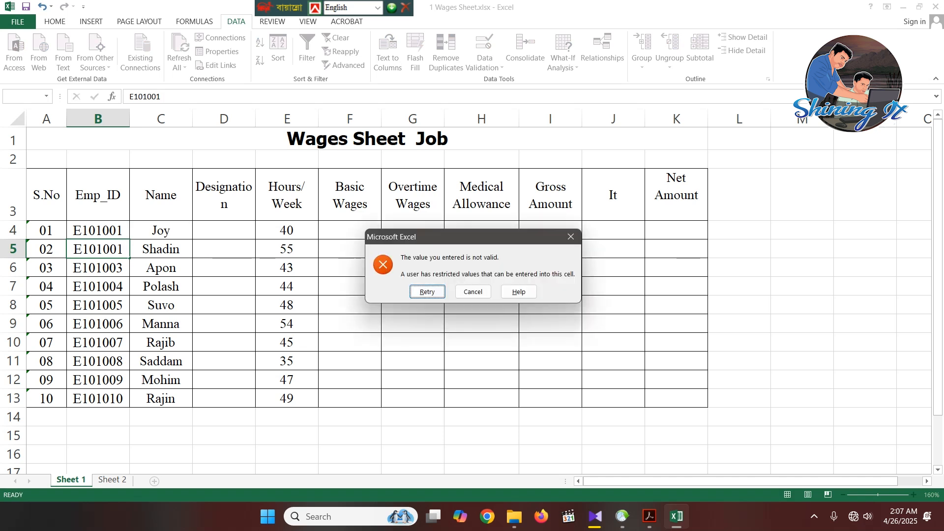
{"action": "key", "text": "Escape"}
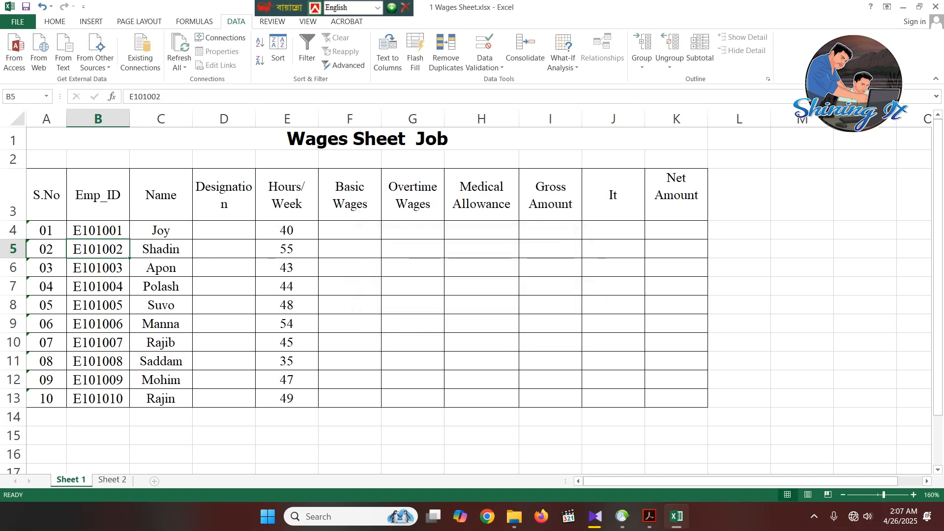
- Try to lengthen the employee ID in B5 to eight characters to test the length validation
{"action": "left_click", "coordinate": [223, 417]}
{"action": "double_click", "coordinate": [123, 249]}
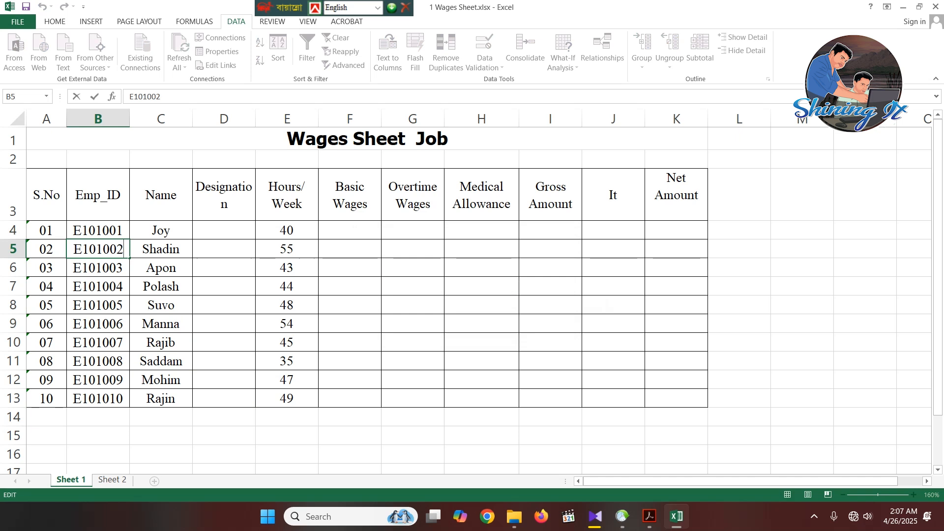
{"action": "type", "text": "1"}
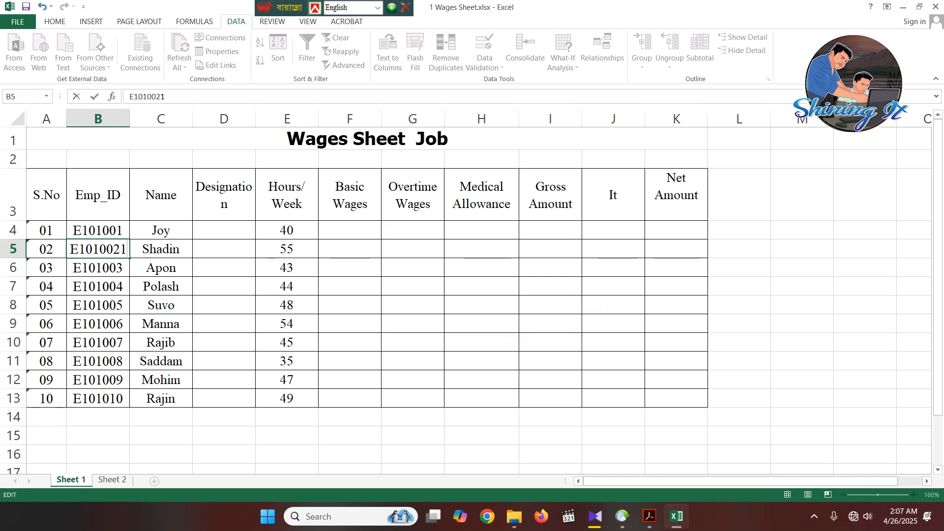
{"action": "key", "text": "Return"}
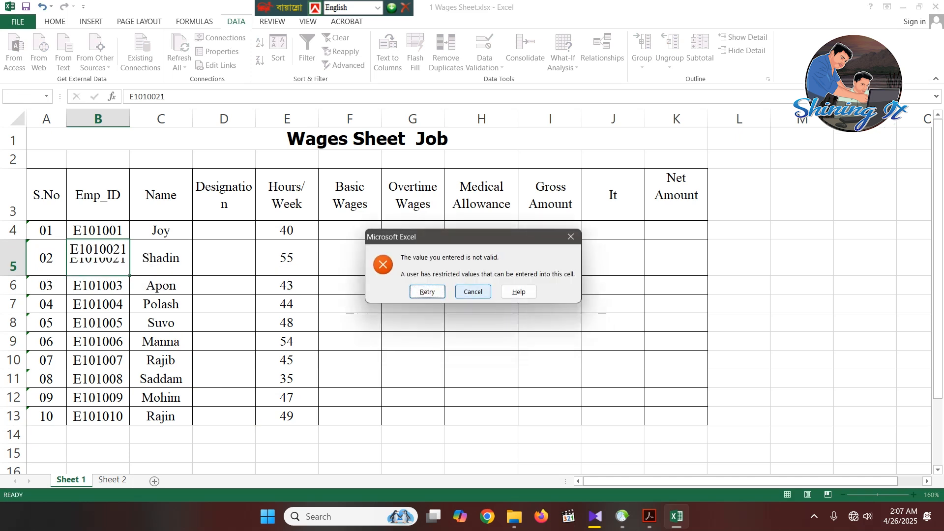
{"action": "left_click", "coordinate": [473, 292]}
{"action": "left_click", "coordinate": [224, 436]}
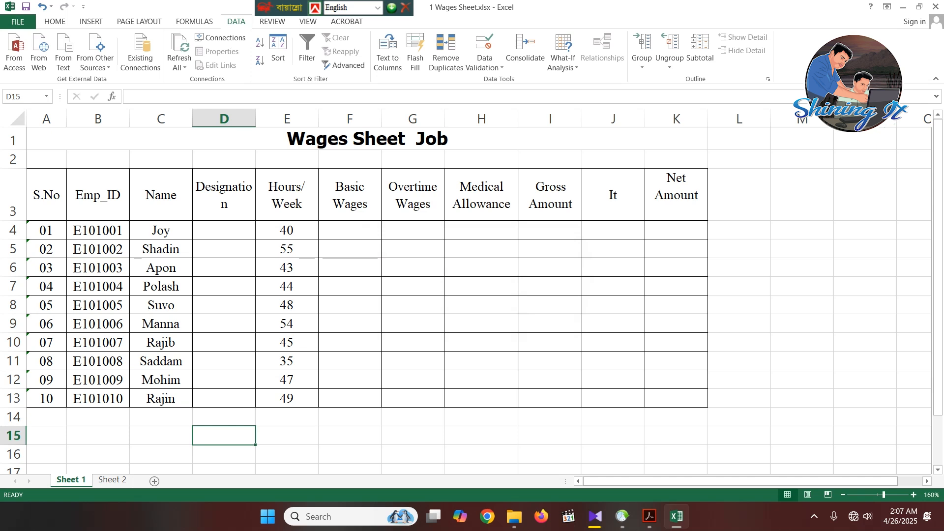
- Widen column D so the Designation header fits on one line
{"action": "left_click_drag", "start_coordinate": [255, 119], "coordinate": [268, 118]}
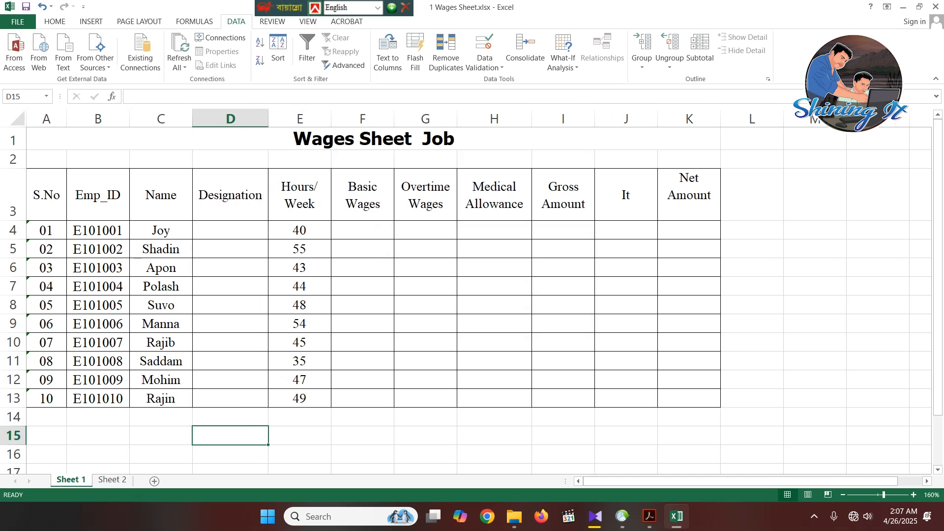
{"action": "left_click", "coordinate": [230, 230]}
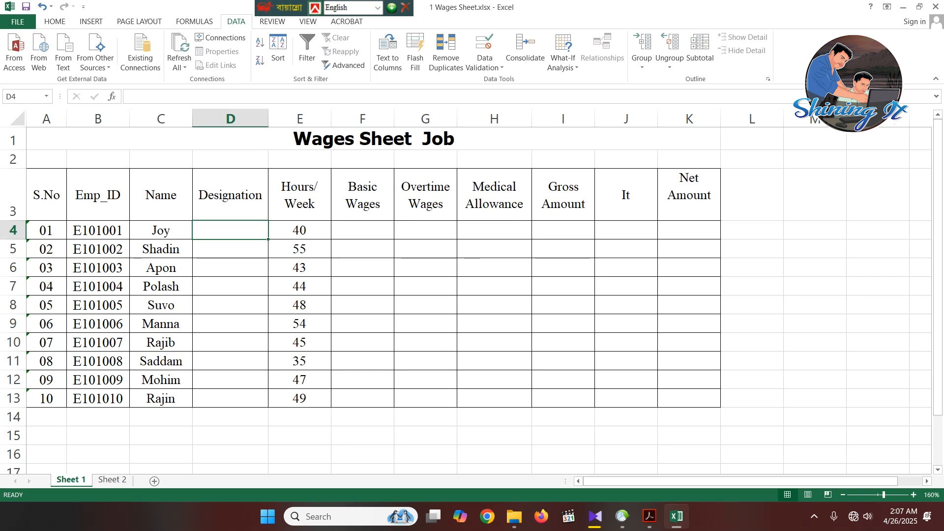
- Switch to the specification PDF in Acrobat and examine the Designation dropdown requirement under Sample-1
{"action": "left_click", "coordinate": [649, 516]}
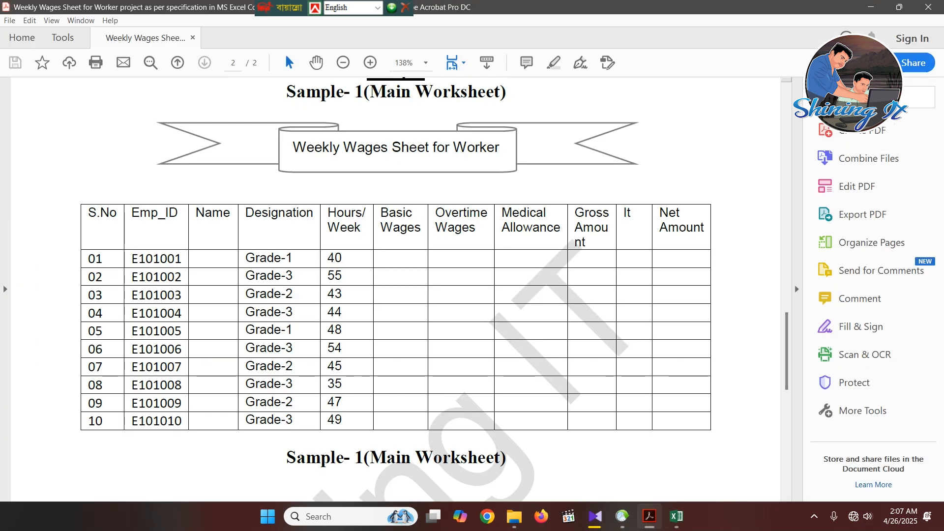
{"action": "scroll", "coordinate": [396, 290], "scroll_direction": "up", "scroll_amount": 15}
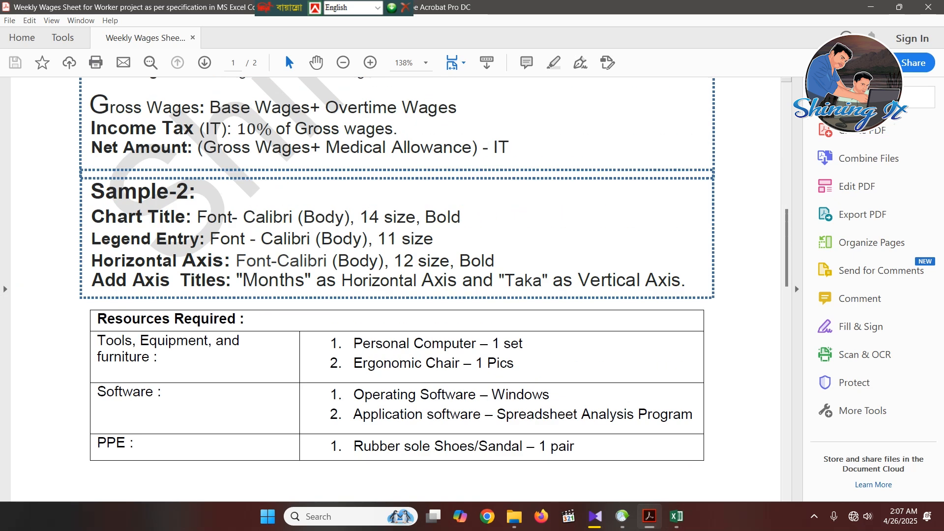
{"action": "scroll", "coordinate": [395, 290], "scroll_direction": "up", "scroll_amount": 3}
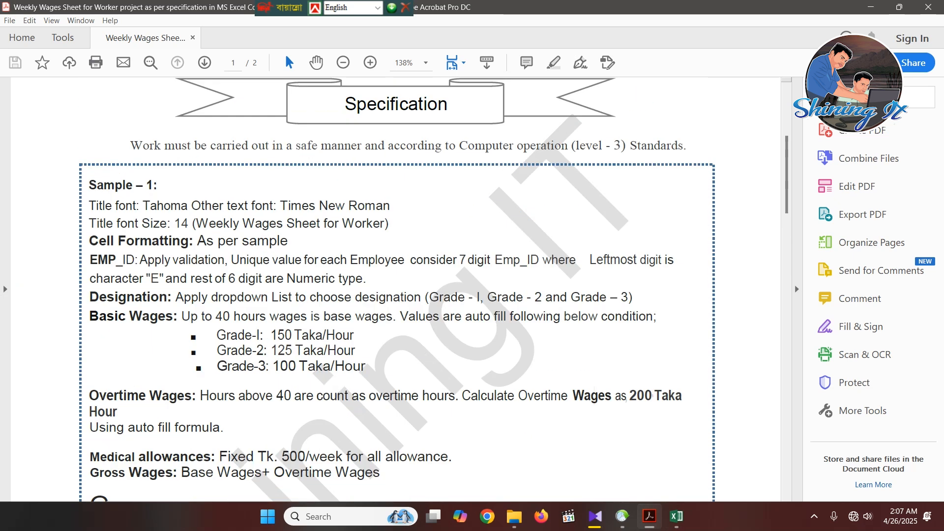
{"action": "left_click_drag", "start_coordinate": [175, 297], "coordinate": [421, 297]}
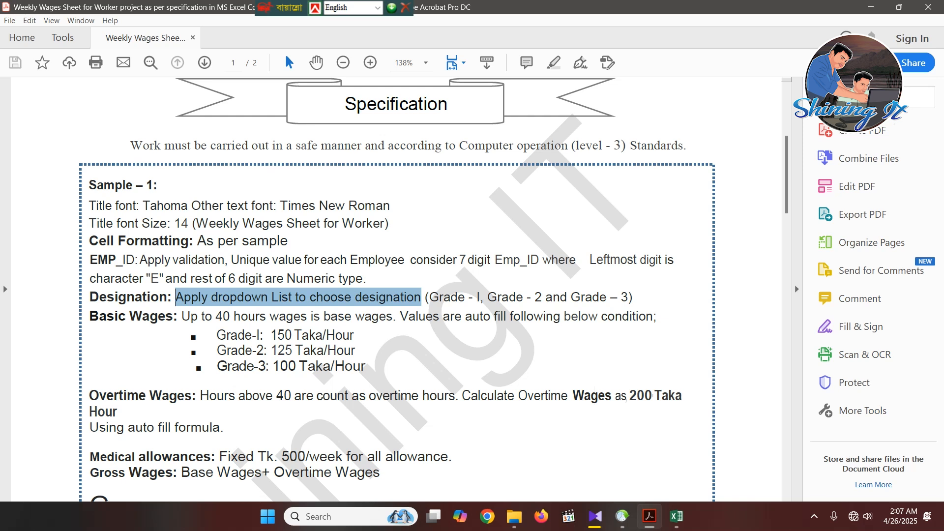
{"action": "left_click", "coordinate": [421, 297]}
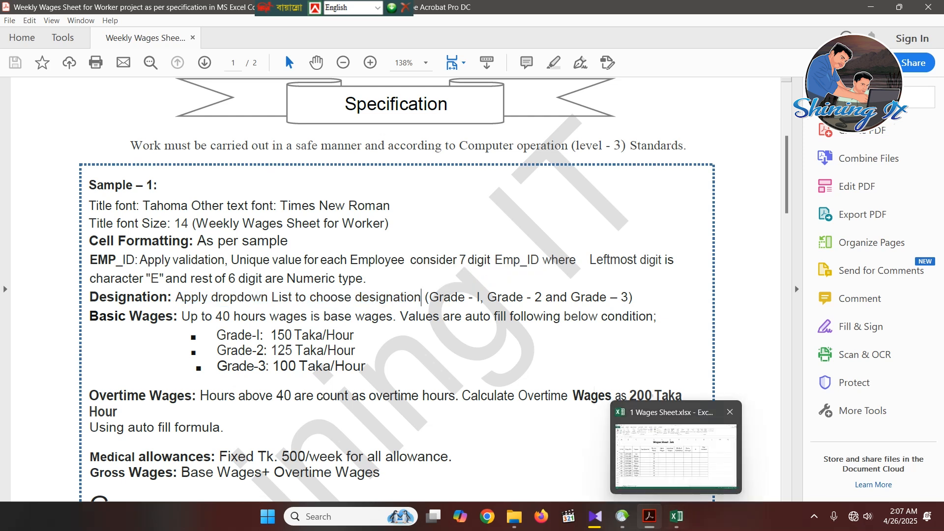
- Switch back to Excel and set the data validation of the Designation cells D4:D13 to allow a List
{"action": "left_click", "coordinate": [676, 517]}
{"action": "left_click", "coordinate": [362, 416]}
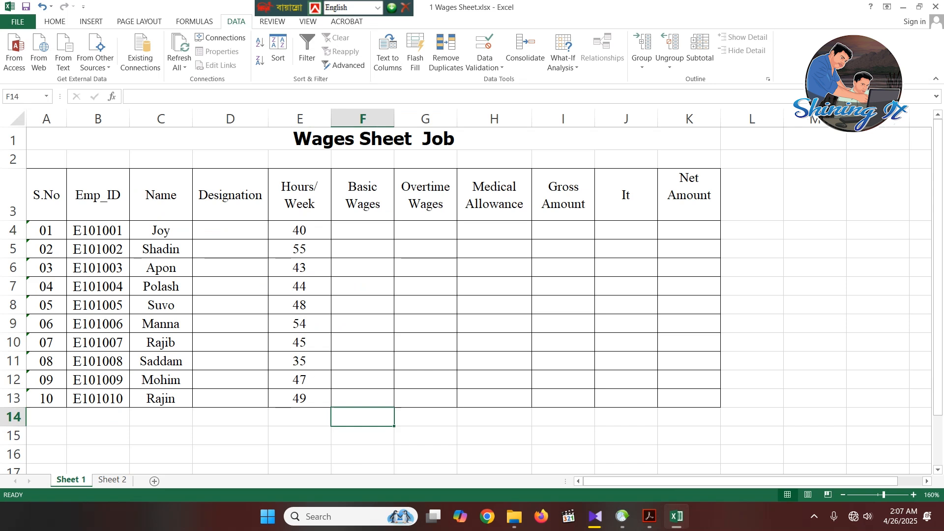
{"action": "left_click", "coordinate": [230, 230]}
{"action": "left_click_drag", "start_coordinate": [230, 230], "coordinate": [230, 398]}
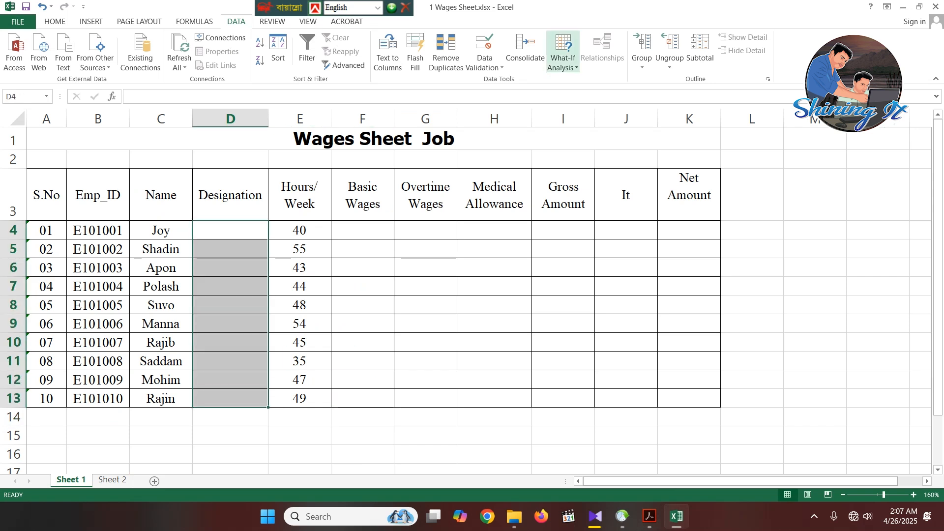
{"action": "left_click", "coordinate": [485, 63]}
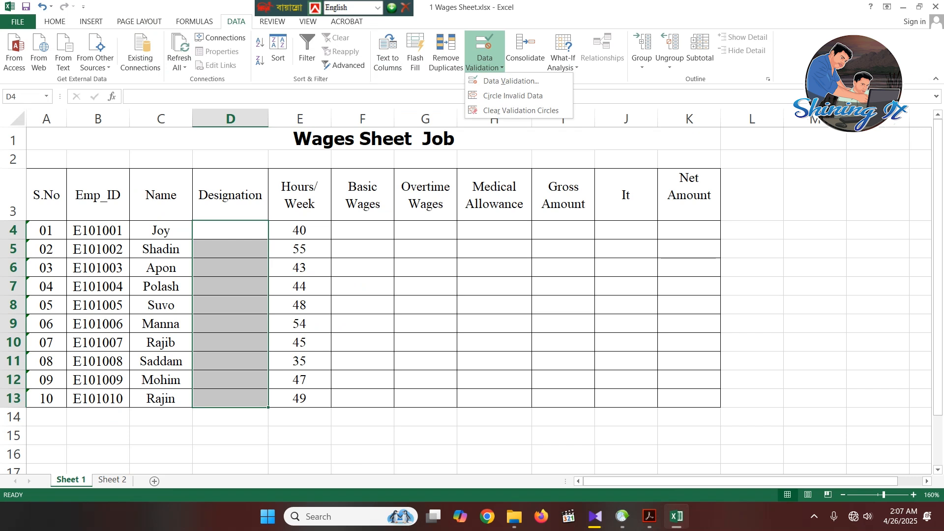
{"action": "left_click", "coordinate": [511, 79]}
{"action": "left_click", "coordinate": [431, 213]}
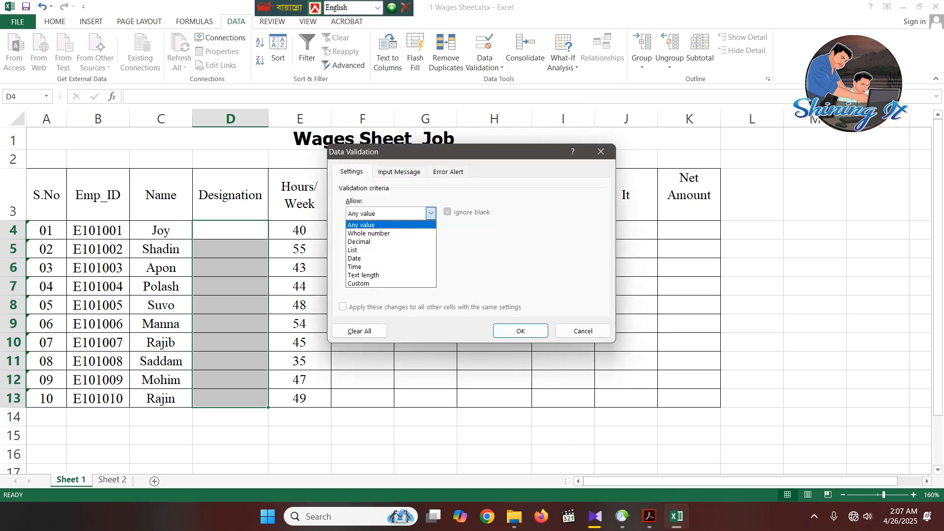
{"action": "left_click", "coordinate": [359, 250]}
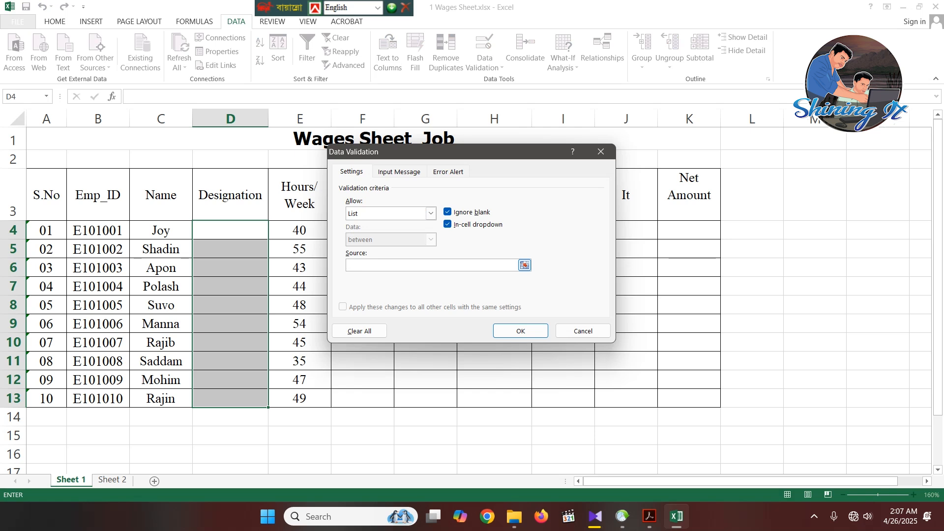
- Enter Grade-1,Grade-2,Grade-3 as the list source and apply the validation to the Designation cells
{"action": "type", "text": "Grade-1,Grade-2,Grade-3"}
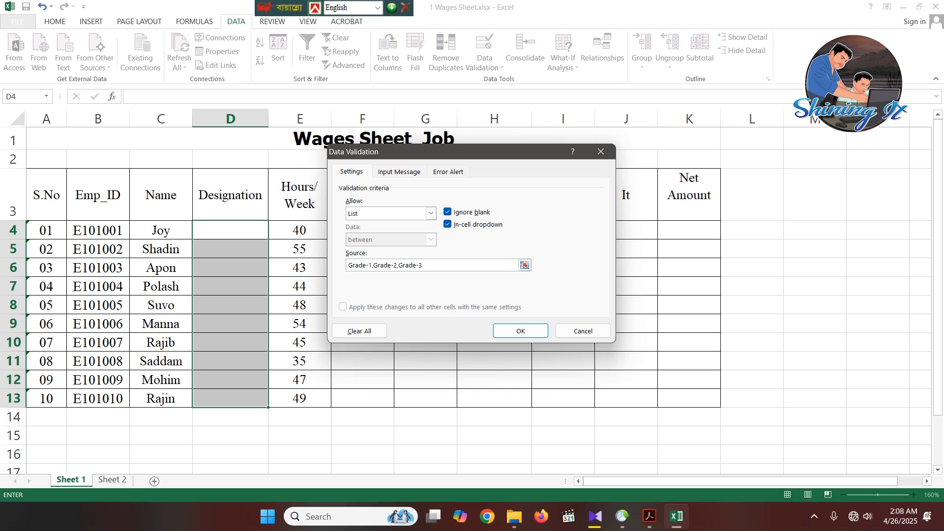
{"action": "left_click", "coordinate": [520, 331]}
{"action": "left_click", "coordinate": [356, 429]}
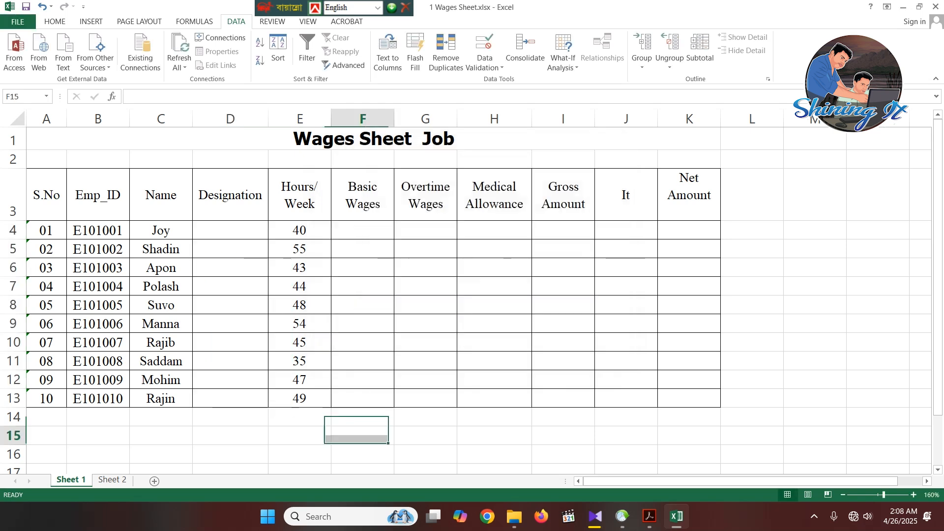
- Arrange the restored Excel and Acrobat windows side by side, with the PDF showing the Sample-1 wages table
{"action": "left_click", "coordinate": [256, 230]}
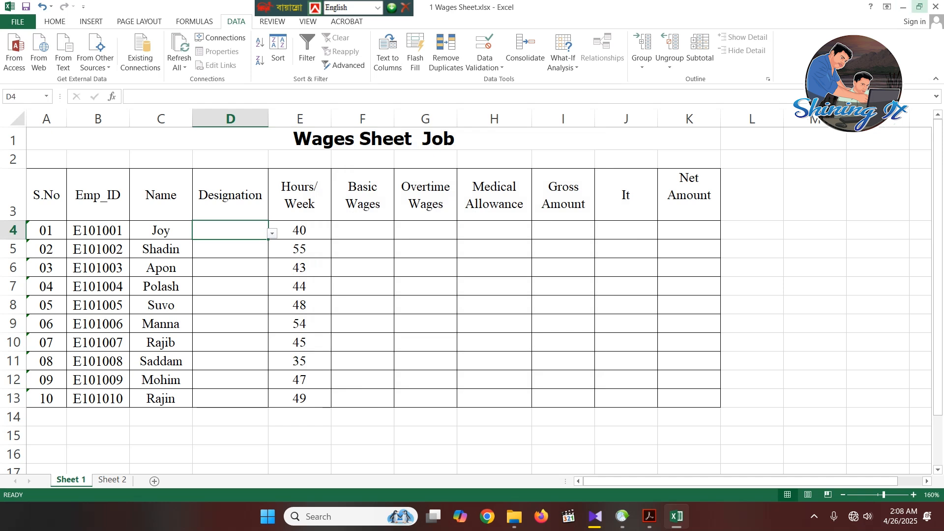
{"action": "left_click", "coordinate": [919, 7]}
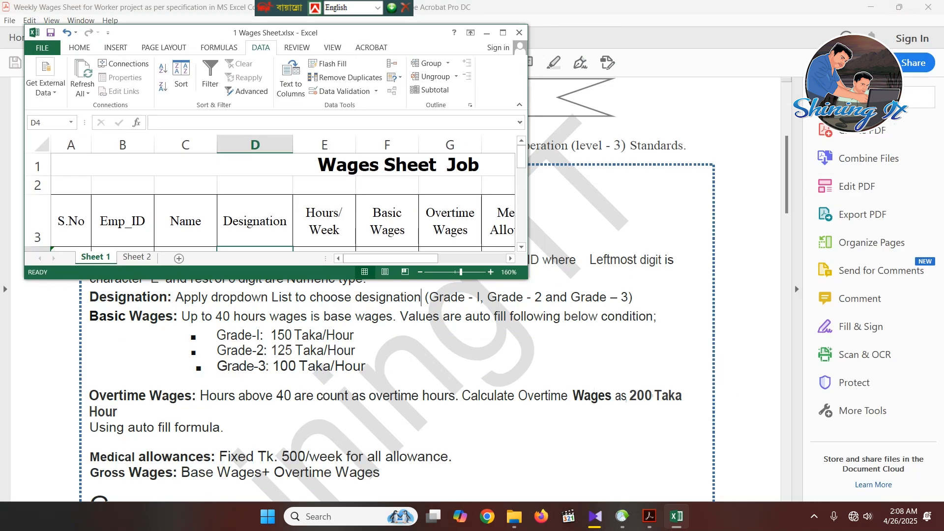
{"action": "left_click_drag", "start_coordinate": [528, 278], "coordinate": [469, 480]}
{"action": "left_click", "coordinate": [898, 17]}
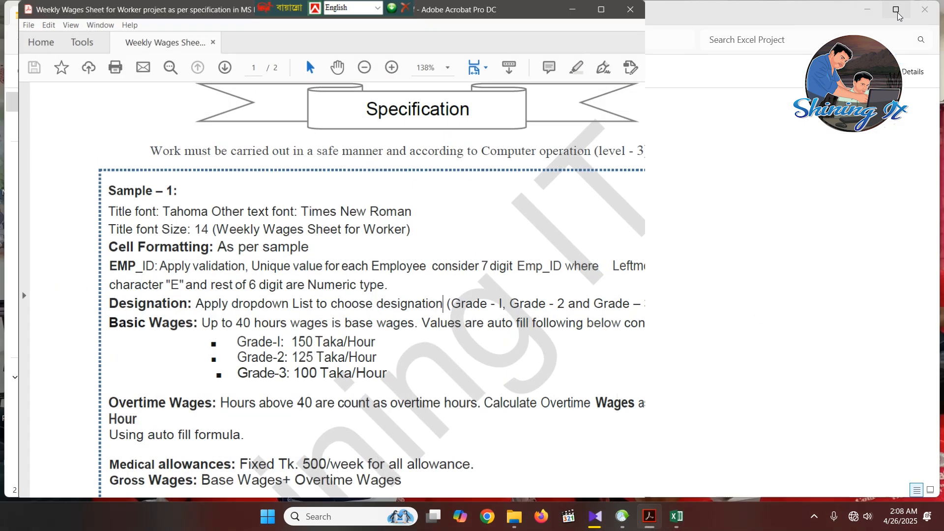
{"action": "left_click_drag", "start_coordinate": [215, 15], "coordinate": [694, 9]}
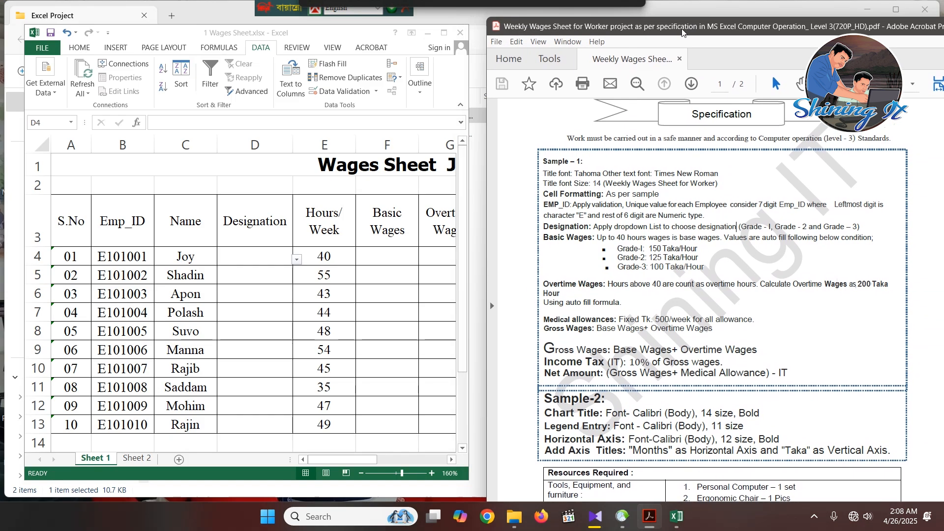
{"action": "scroll", "coordinate": [721, 295], "scroll_direction": "down", "scroll_amount": 5}
{"action": "scroll", "coordinate": [721, 295], "scroll_direction": "down", "scroll_amount": 5}
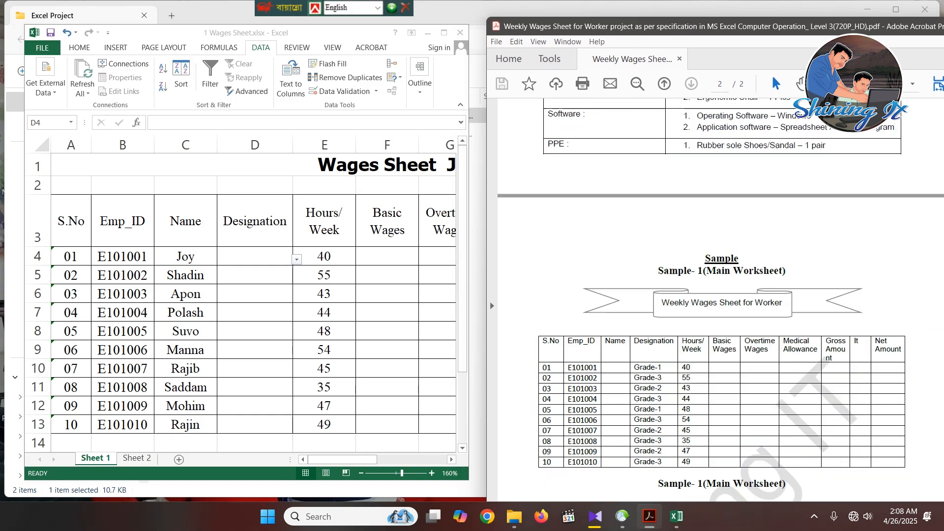
- Choose the designations in D4:D13 from the dropdown list, in order Grade-1, 3, 2, 3, 1, 3, 2, 3, 2 and 3
{"action": "left_click", "coordinate": [255, 256]}
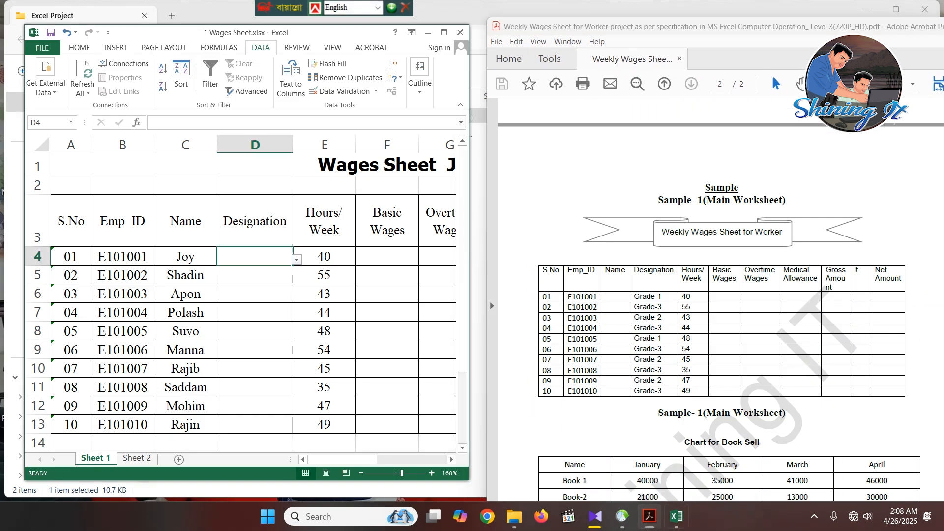
{"action": "key", "text": "alt+Down"}
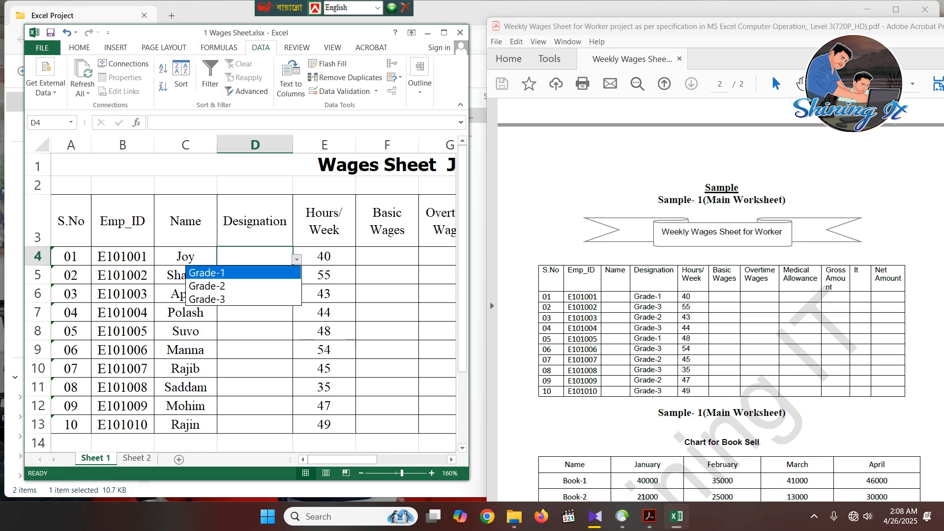
{"action": "key", "text": "Return"}
{"action": "key", "text": "Return"}
{"action": "key", "text": "alt+Down"}
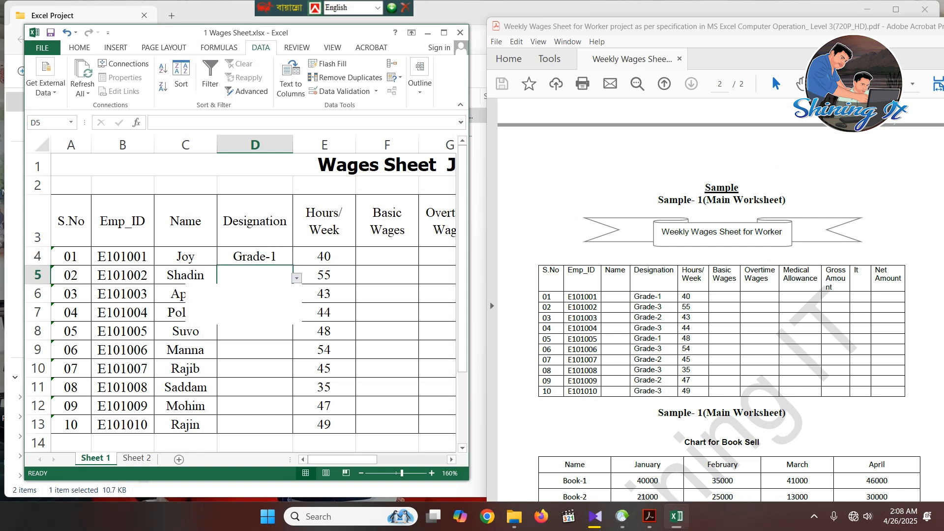
{"action": "key", "text": "Down"}
{"action": "key", "text": "Down"}
{"action": "key", "text": "Down"}
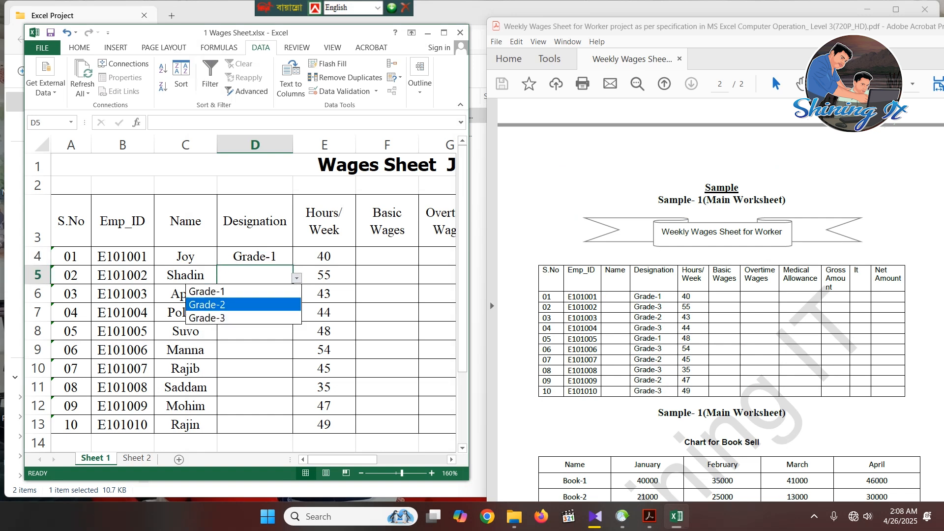
{"action": "key", "text": "Escape"}
{"action": "key", "text": "Return"}
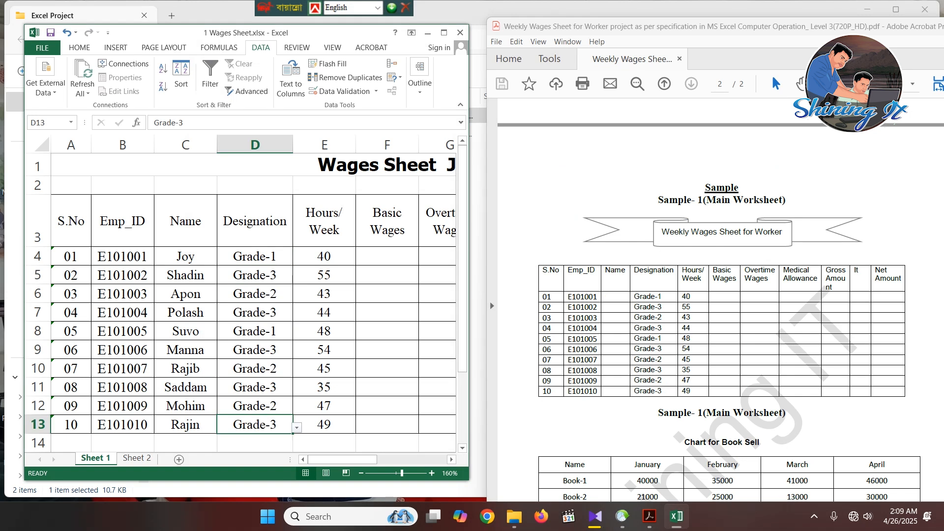
- Maximize the Excel window again and review the Hours/Week values in E4:E13
{"action": "mouse_move", "coordinate": [833, 26]}
{"action": "left_mouse_down"}
{"action": "mouse_move", "coordinate": [798, 17]}
{"action": "mouse_move", "coordinate": [730, 42]}
{"action": "mouse_move", "coordinate": [841, 30]}
{"action": "left_mouse_up"}
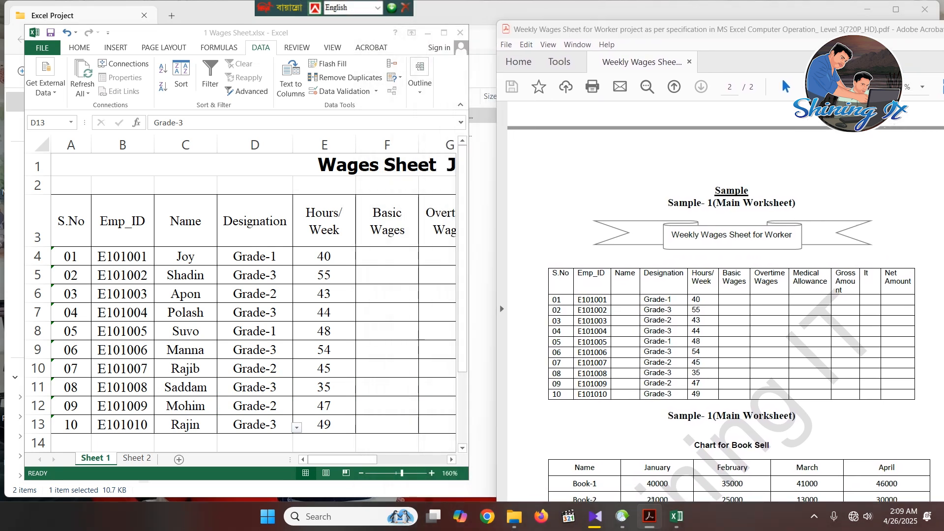
{"action": "left_click", "coordinate": [444, 33]}
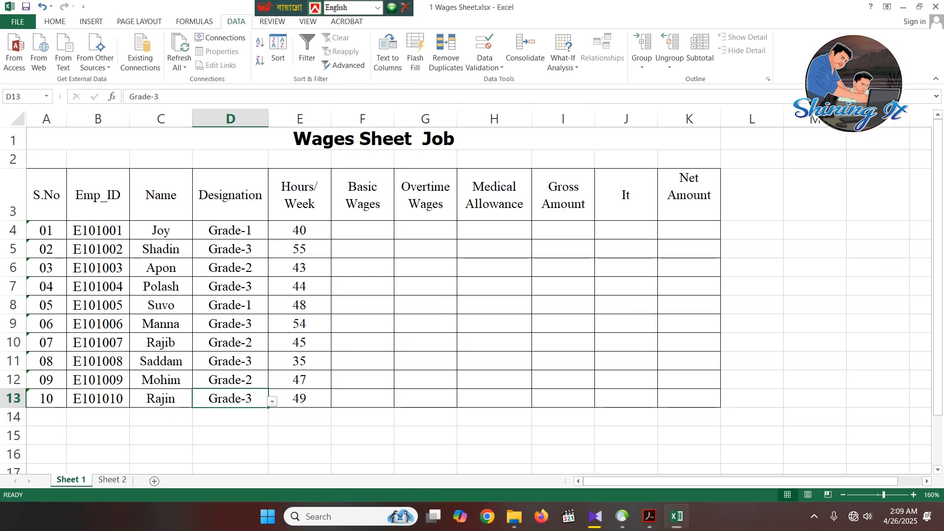
{"action": "left_click", "coordinate": [300, 231]}
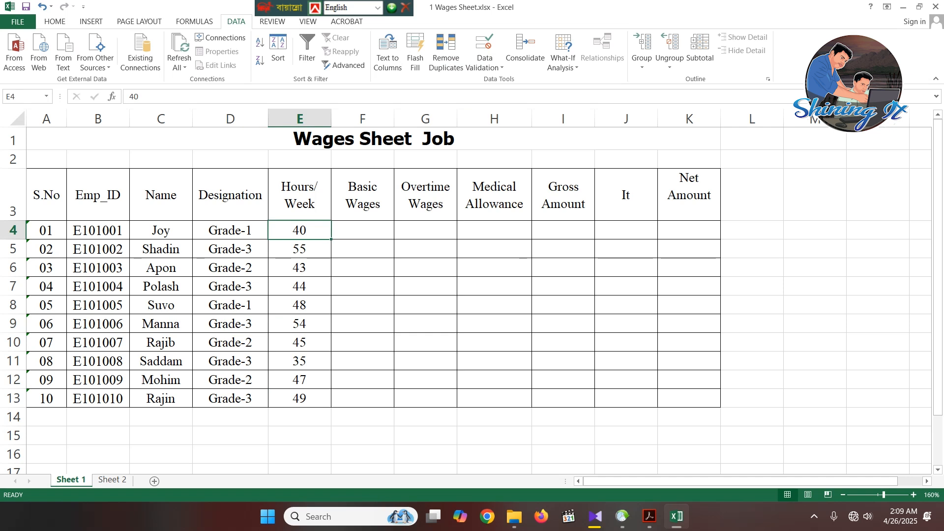
{"action": "left_click", "coordinate": [425, 248]}
{"action": "left_click_drag", "start_coordinate": [300, 230], "coordinate": [300, 398]}
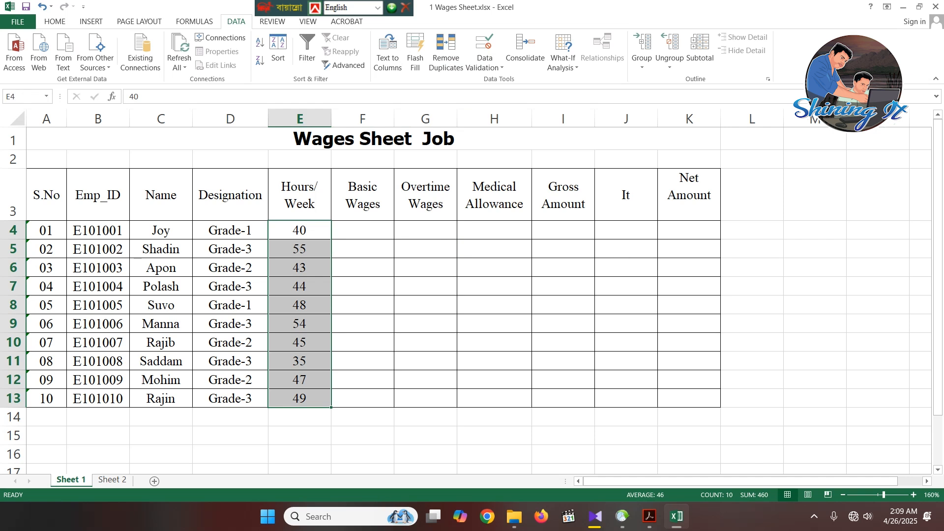
- Switch to the PDF specification in Acrobat, maximize its window and go to the Sample-1 requirements on page 1
{"action": "left_click", "coordinate": [649, 516]}
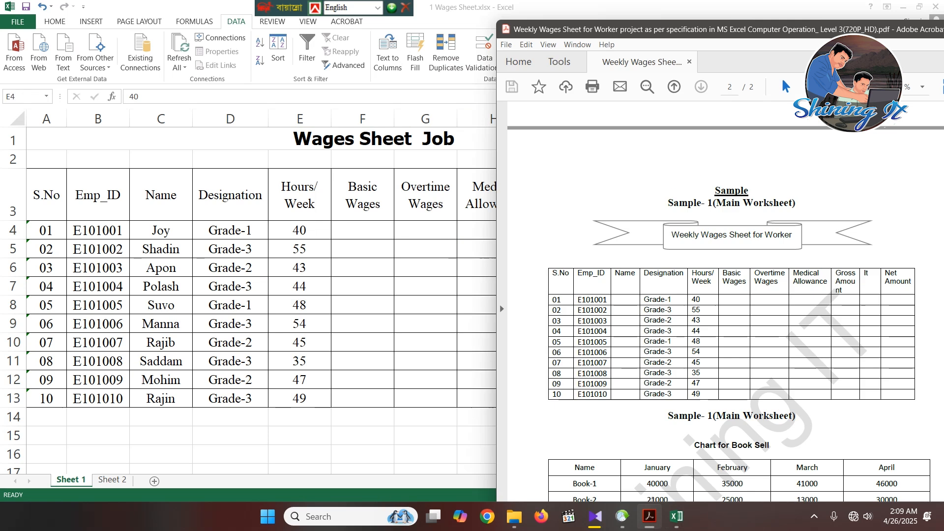
{"action": "left_click_drag", "start_coordinate": [807, 30], "coordinate": [467, 28]}
{"action": "double_click", "coordinate": [467, 29]}
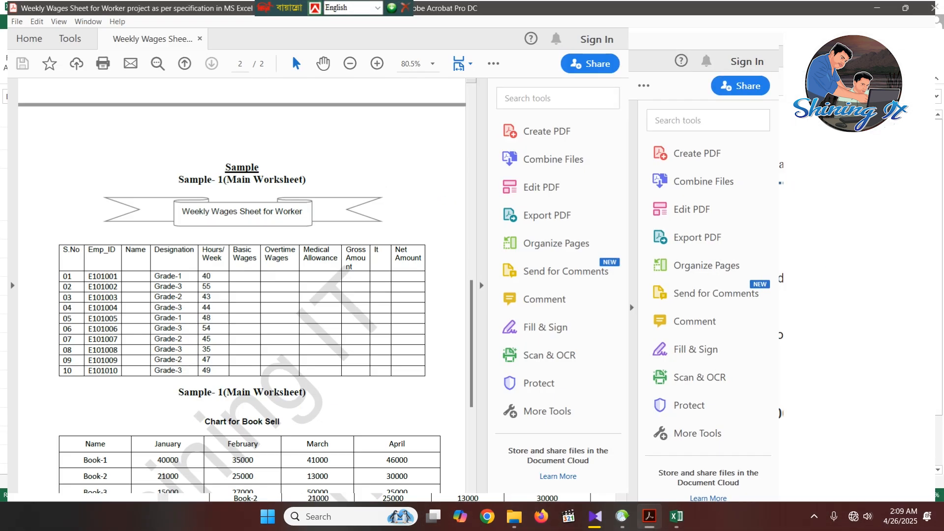
{"action": "scroll", "coordinate": [396, 289], "scroll_direction": "down", "scroll_amount": 7}
{"action": "scroll", "coordinate": [396, 289], "scroll_direction": "up", "scroll_amount": 2}
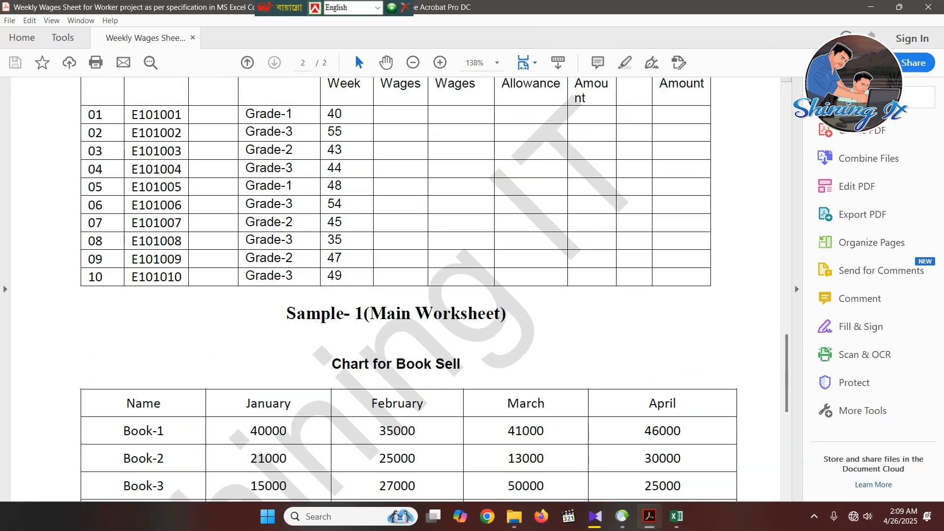
{"action": "scroll", "coordinate": [395, 289], "scroll_direction": "up", "scroll_amount": 6}
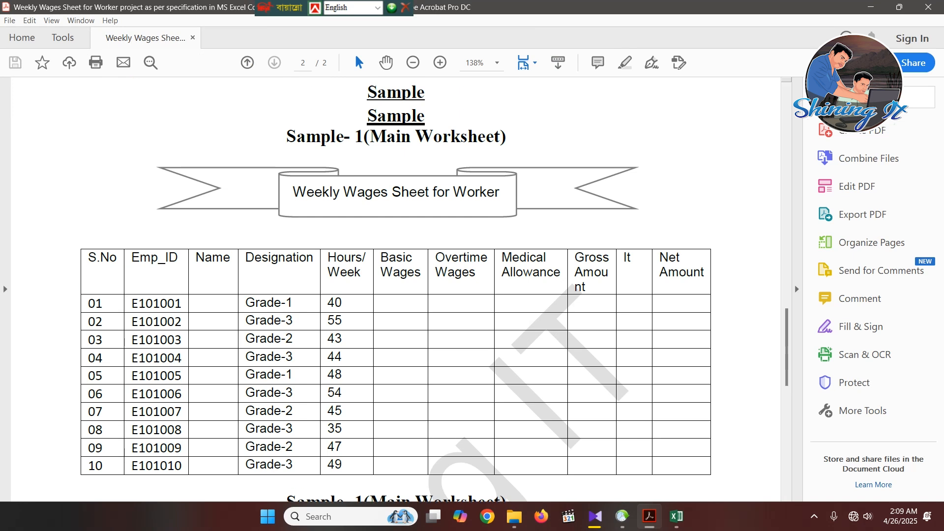
{"action": "scroll", "coordinate": [420, 171], "scroll_direction": "up", "scroll_amount": 12}
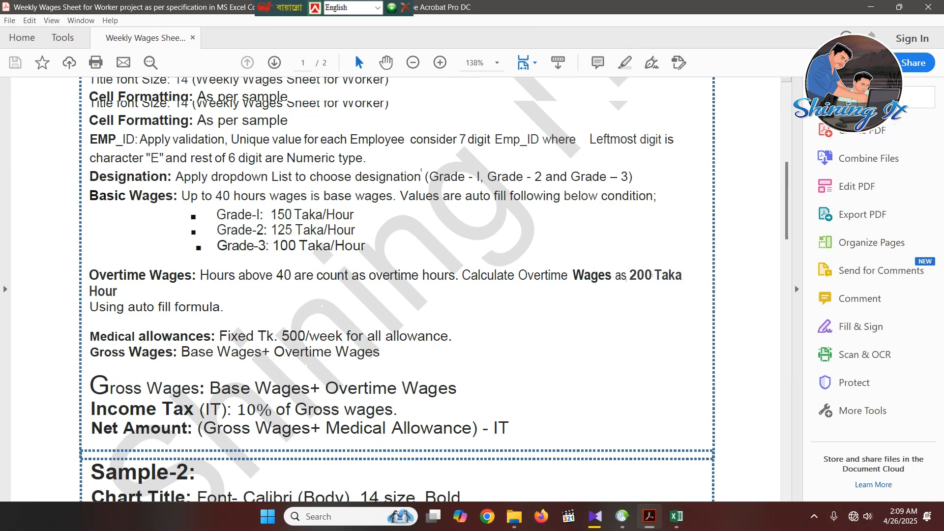
{"action": "scroll", "coordinate": [421, 172], "scroll_direction": "up", "scroll_amount": 3}
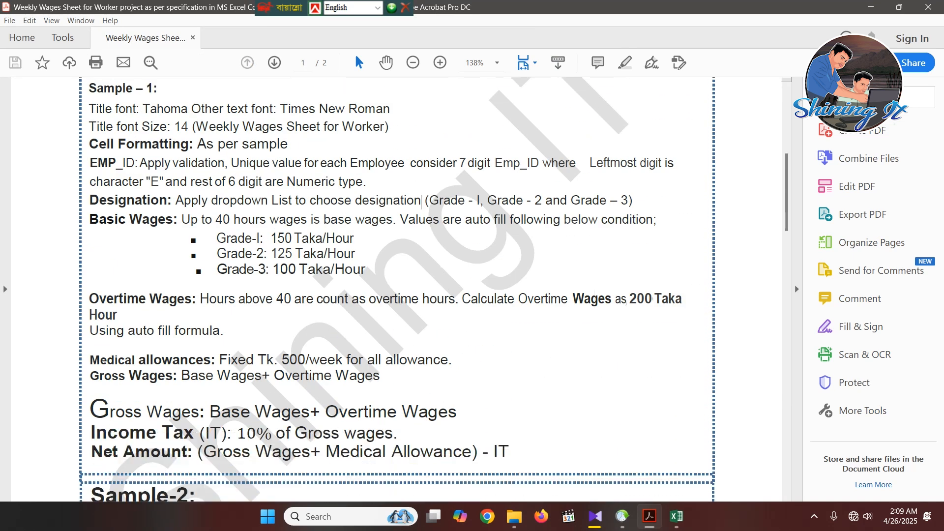
{"action": "scroll", "coordinate": [396, 278], "scroll_direction": "down", "scroll_amount": 1}
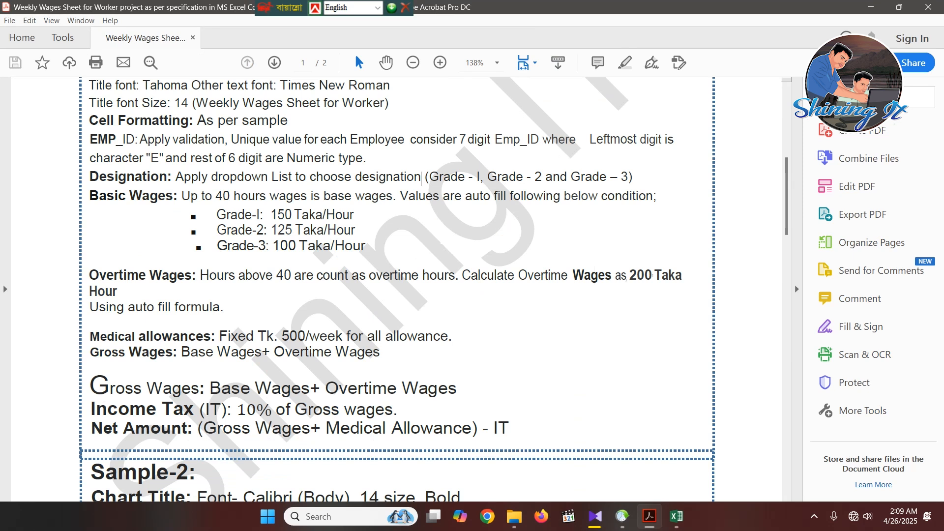
- Read the Basic Wages rule and the hourly rates for each grade in the specification
{"action": "left_click_drag", "start_coordinate": [182, 195], "coordinate": [266, 196]}
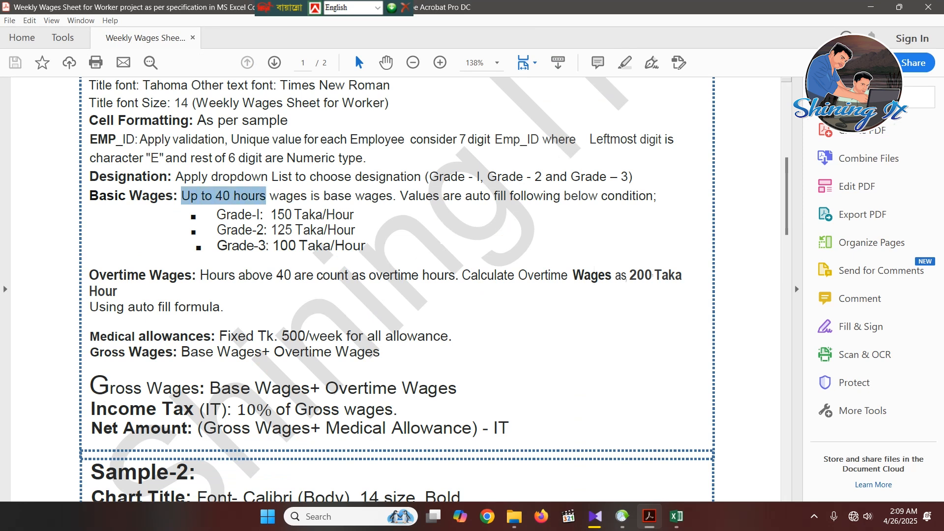
{"action": "left_click_drag", "start_coordinate": [266, 195], "coordinate": [393, 195]}
{"action": "left_click", "coordinate": [393, 195]}
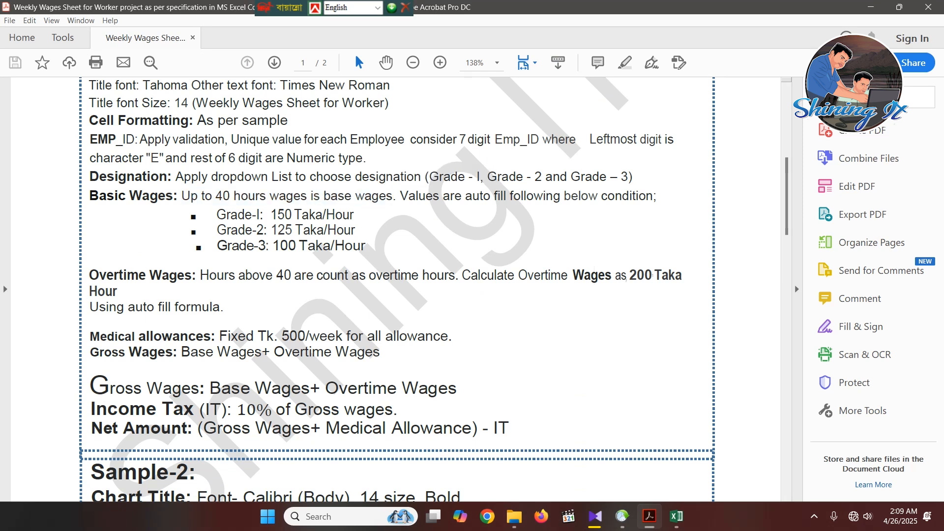
{"action": "left_click_drag", "start_coordinate": [216, 215], "coordinate": [266, 230]}
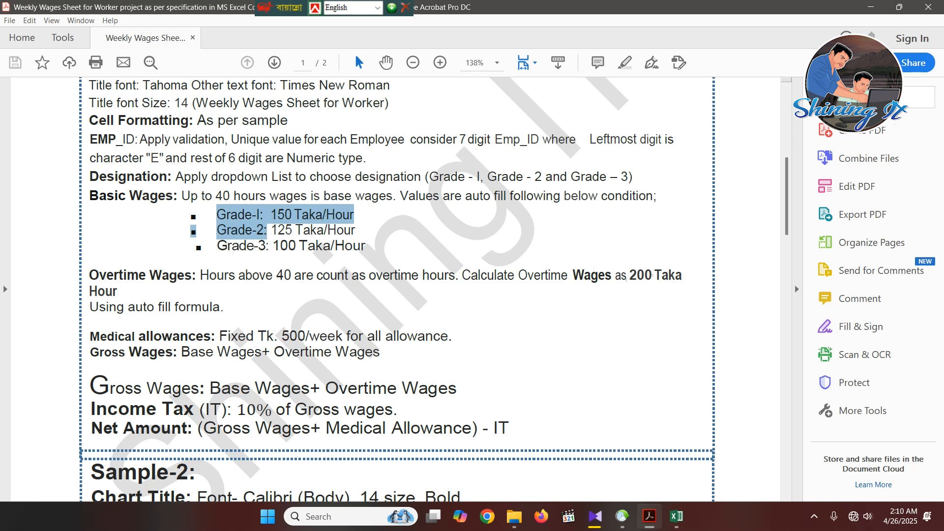
{"action": "left_click", "coordinate": [342, 215]}
{"action": "left_click_drag", "start_coordinate": [217, 230], "coordinate": [258, 246]}
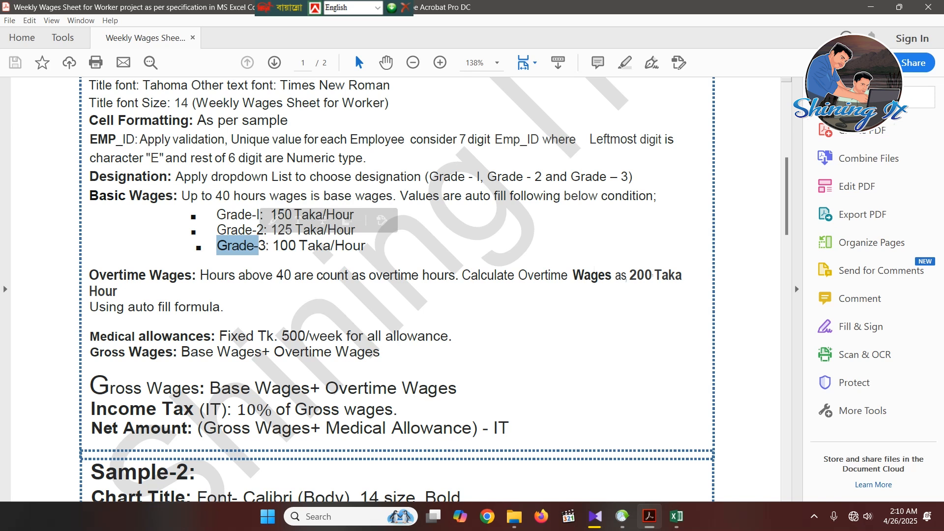
{"action": "left_click", "coordinate": [334, 246]}
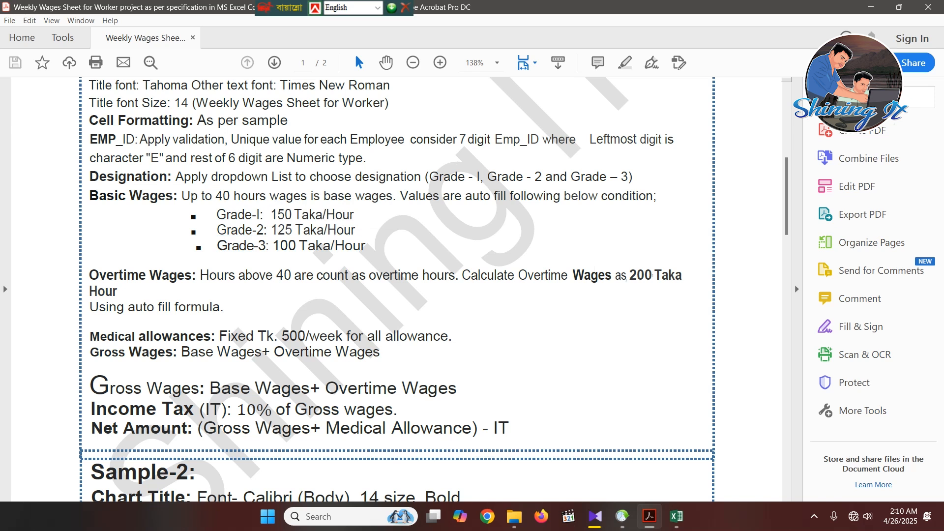
- Switch back to the wages sheet in Excel, expand the formula bar and select the first Basic Wages cell, F4
{"action": "left_click", "coordinate": [676, 517]}
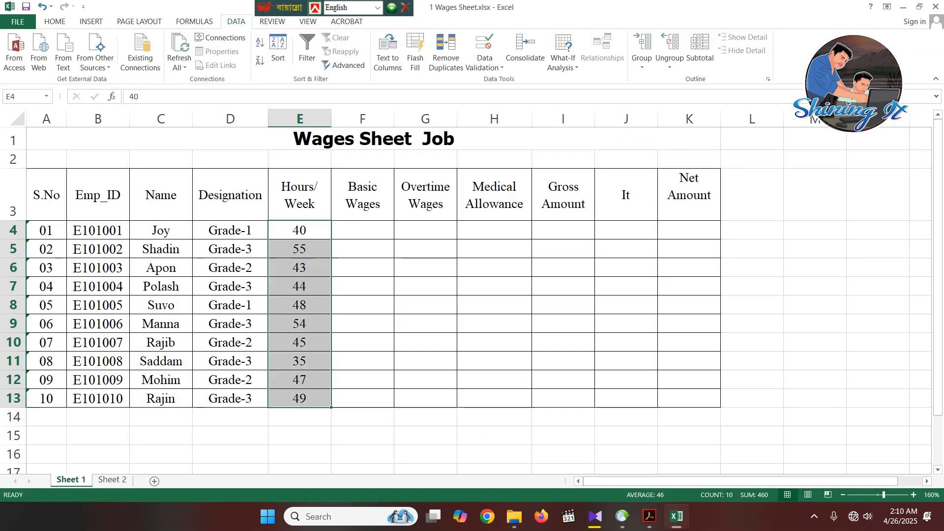
{"action": "left_click", "coordinate": [362, 230]}
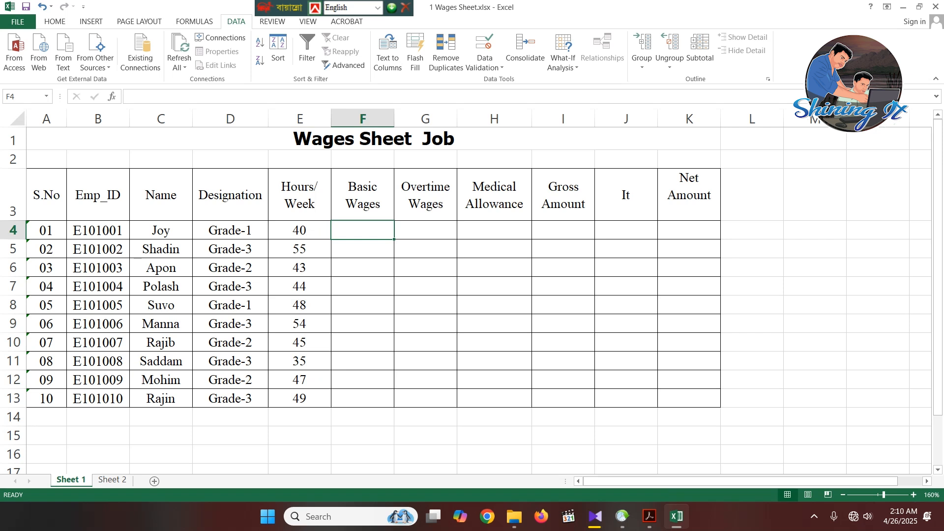
{"action": "left_click", "coordinate": [425, 286]}
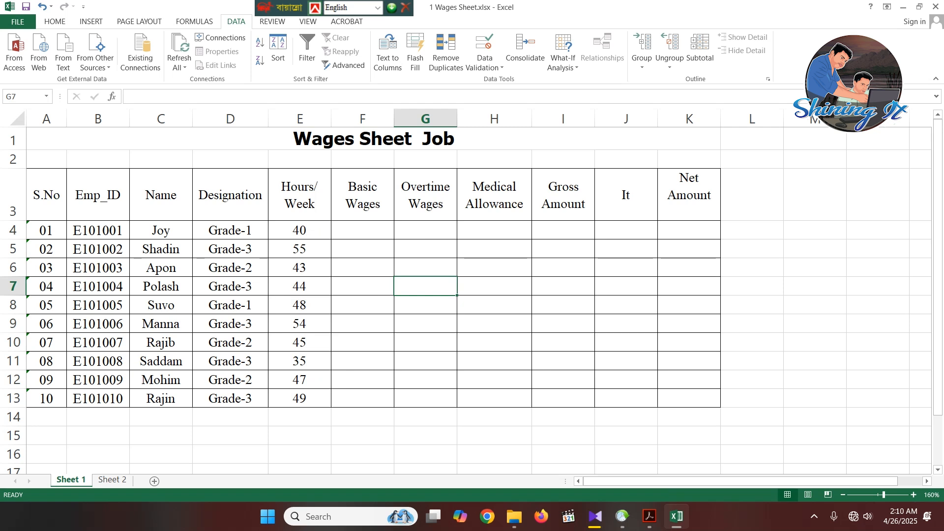
{"action": "key", "text": "ctrl+shift+u"}
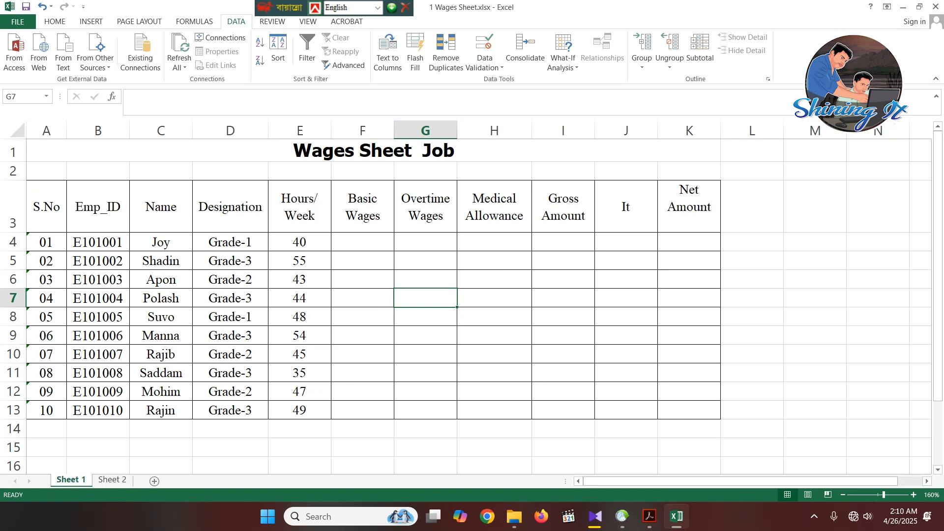
{"action": "left_click", "coordinate": [426, 317]}
{"action": "left_click", "coordinate": [362, 242]}
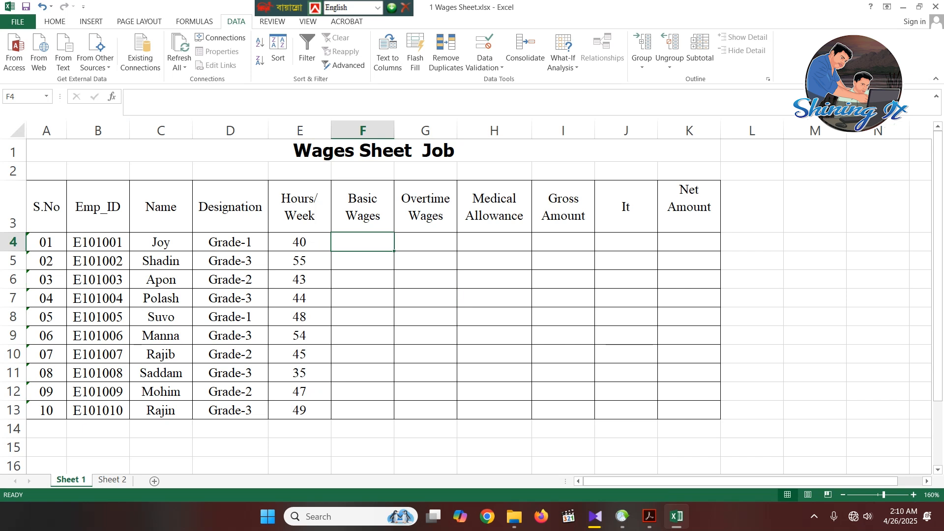
{"action": "left_click", "coordinate": [162, 103]}
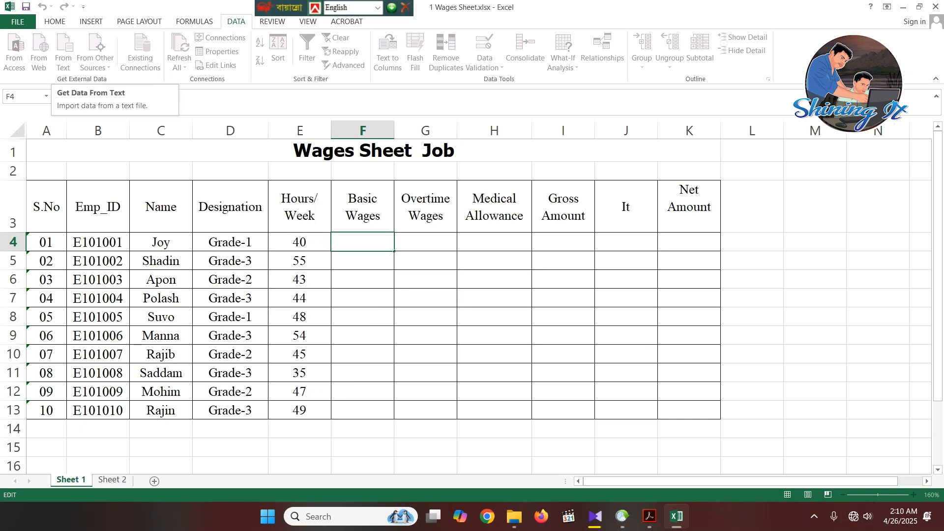
{"action": "type", "text": "="}
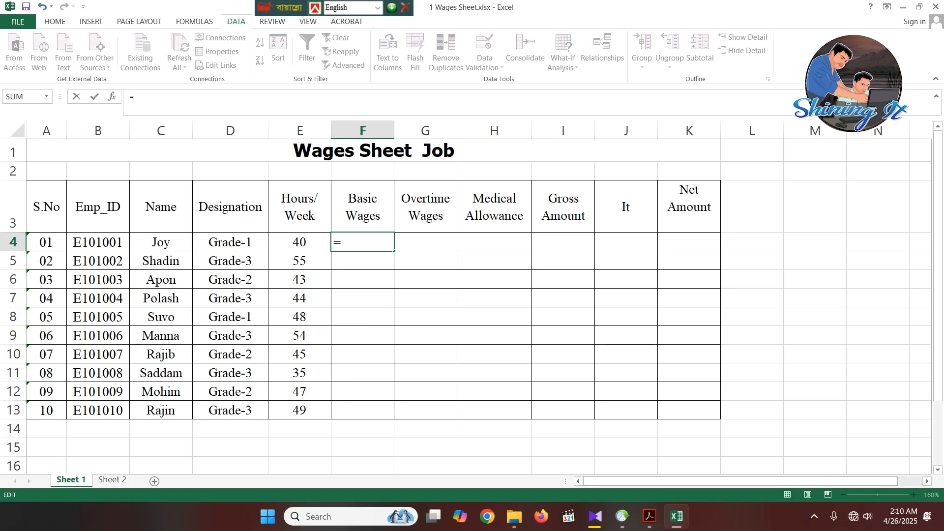
{"action": "type", "text": "if"}
{"action": "key", "text": "Tab"}
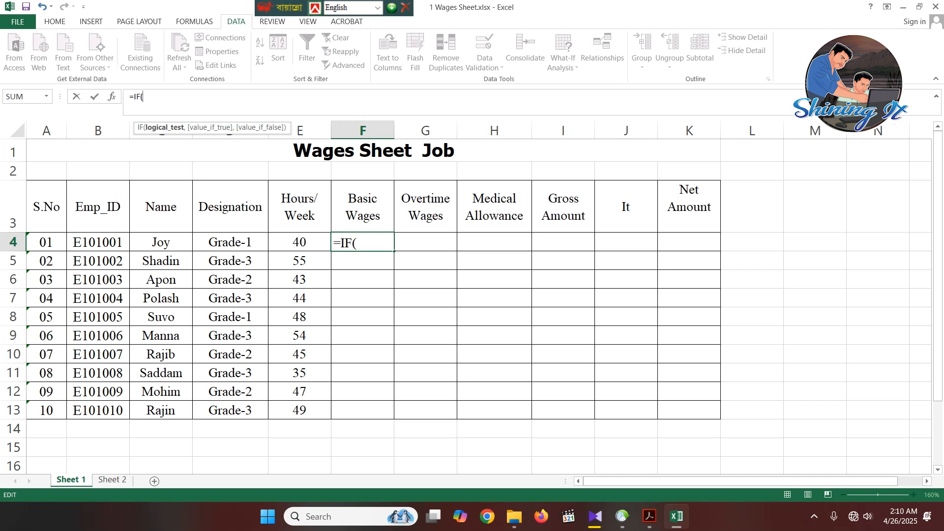
{"action": "key", "text": "alt+Tab"}
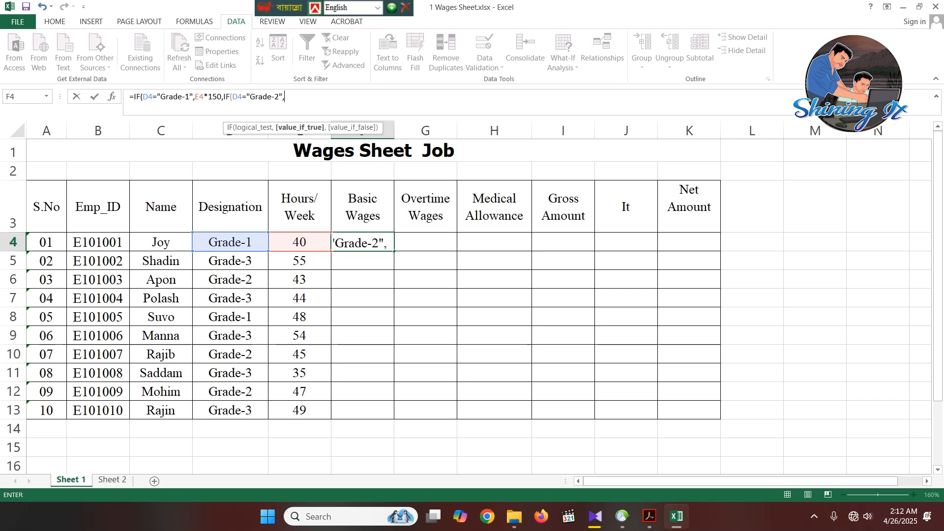
{"action": "type", "text": "E4*150,IF(D4=\"Grade-2\",E4"}
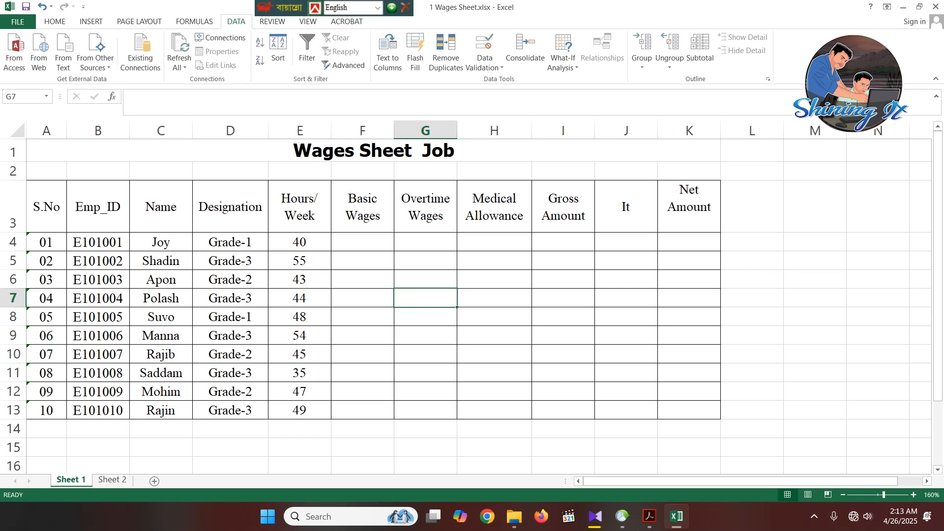
{"action": "left_click", "coordinate": [362, 242]}
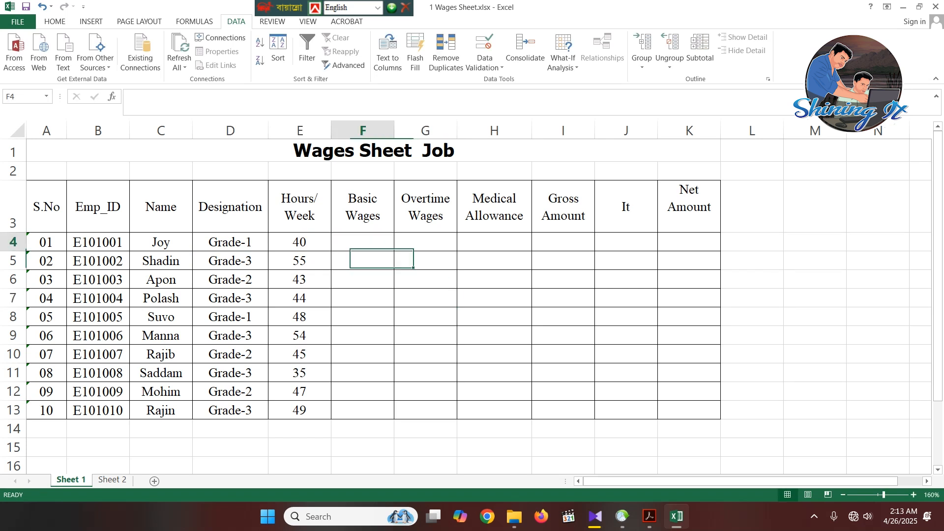
- Switch to the PDF in Acrobat and check the Grade-1 and Grade-2 entries under Basic Wages
{"action": "left_click", "coordinate": [649, 516]}
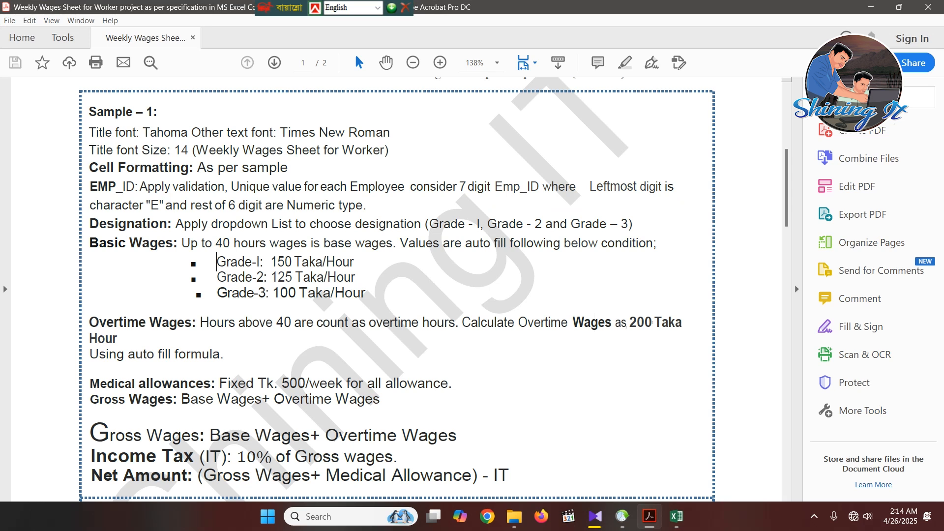
{"action": "left_click_drag", "start_coordinate": [217, 261], "coordinate": [264, 261]}
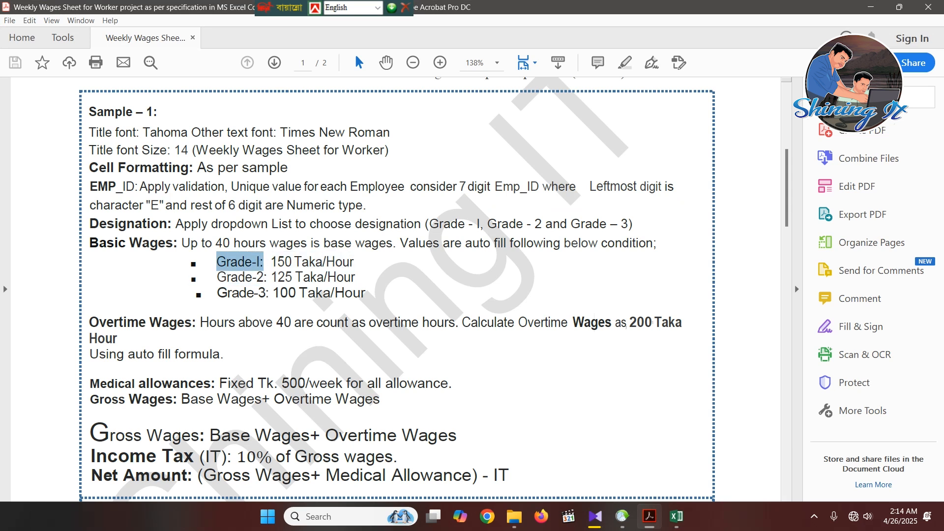
{"action": "left_click_drag", "start_coordinate": [270, 261], "coordinate": [326, 261]}
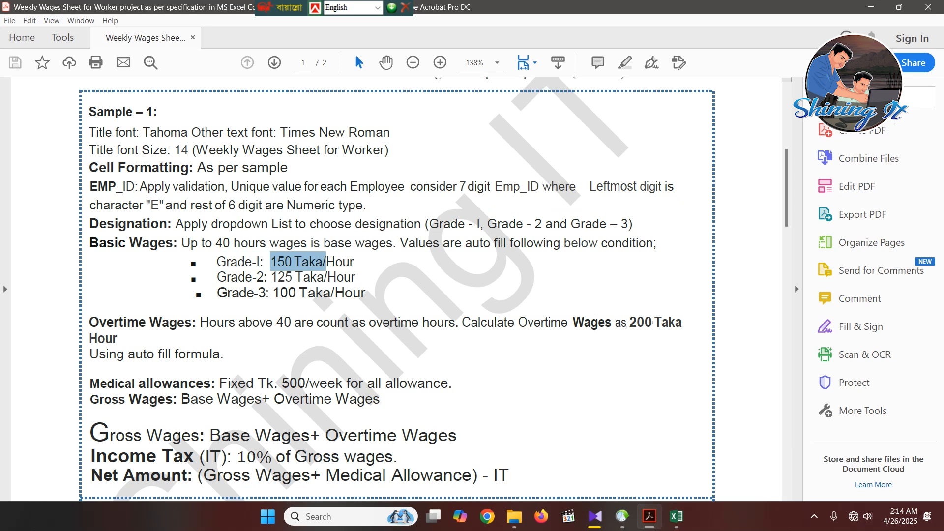
{"action": "left_click", "coordinate": [217, 278]}
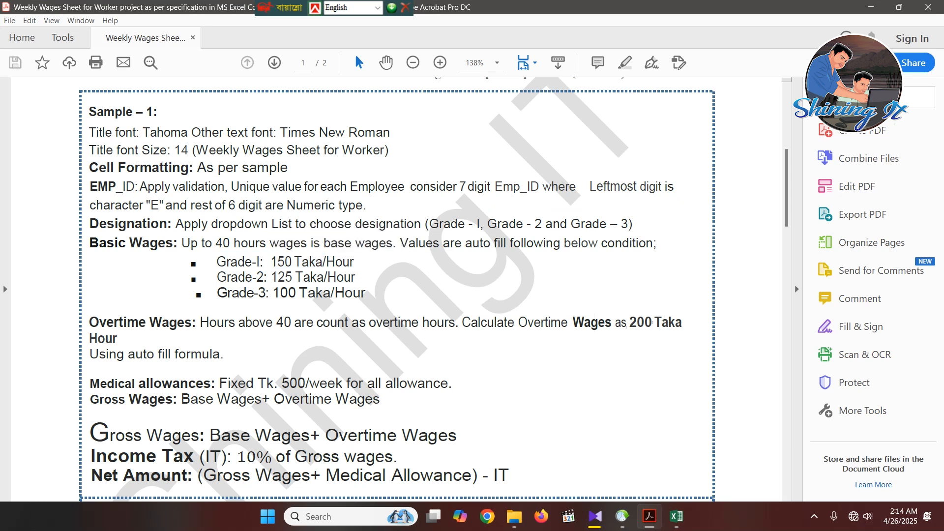
{"action": "left_click_drag", "start_coordinate": [217, 278], "coordinate": [264, 277]}
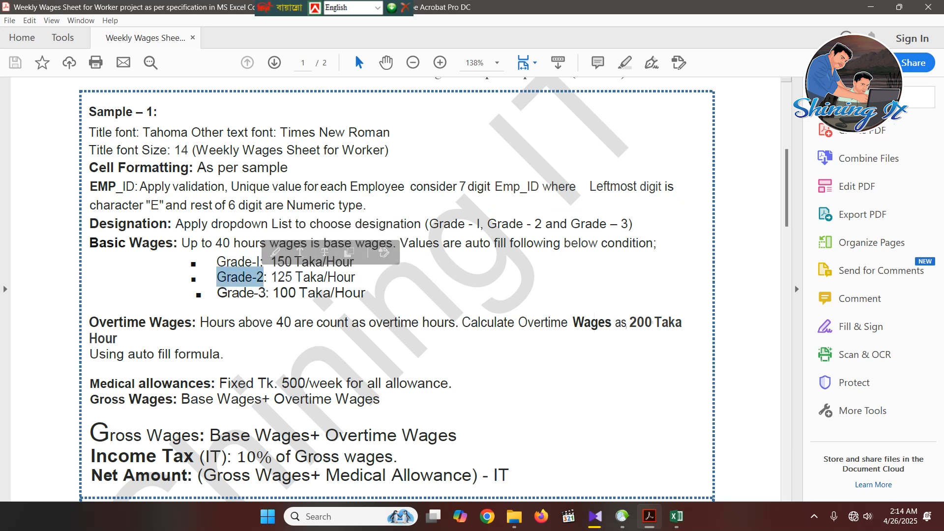
- Switch back to the wages sheet in Excel and start the Basic Wages formula in F4 with =IF(D4="Grade-1",E4*150
{"action": "key", "text": "alt+Tab"}
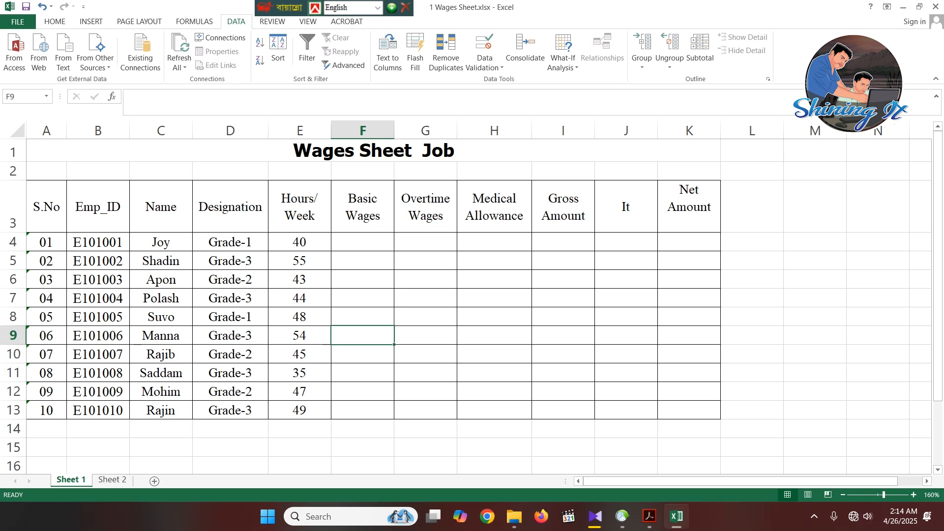
{"action": "key", "text": "Up"}
{"action": "key", "text": "Up"}
{"action": "key", "text": "Up"}
{"action": "key", "text": "Up"}
{"action": "key", "text": "Up"}
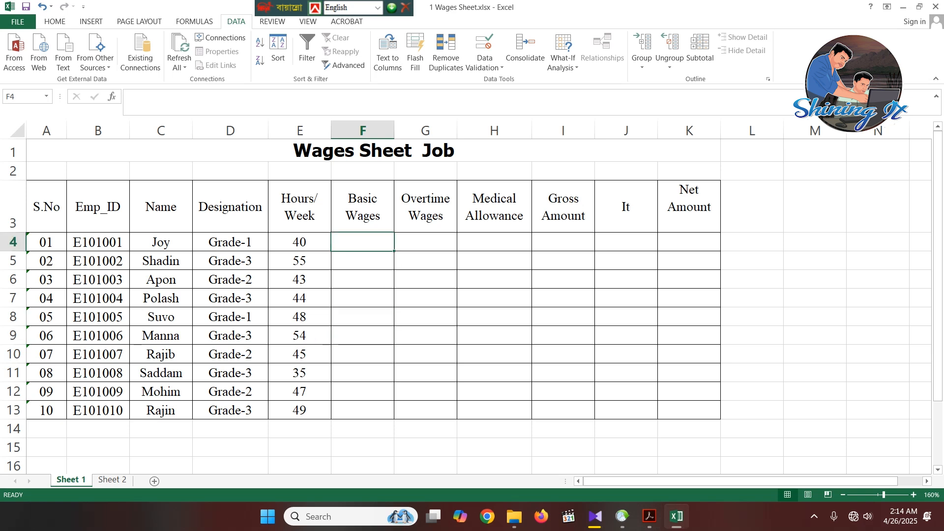
{"action": "type", "text": "="}
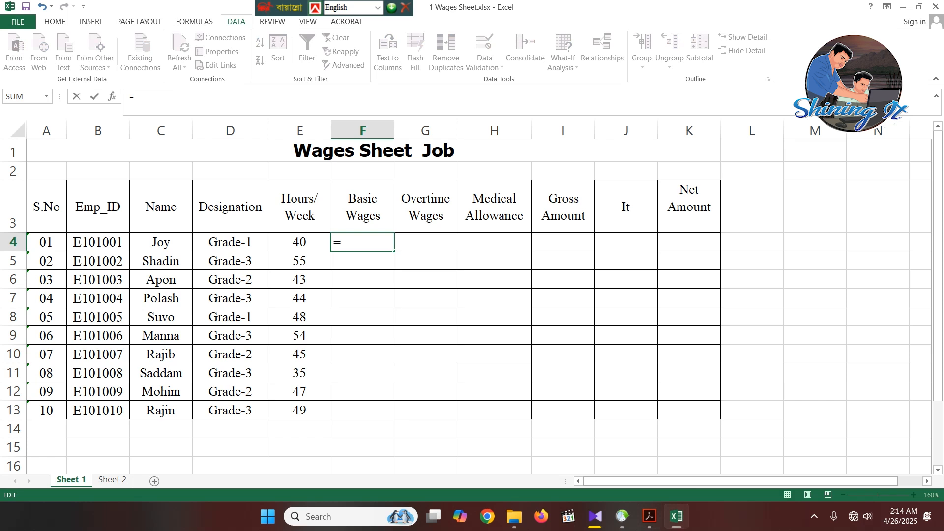
{"action": "type", "text": "if"}
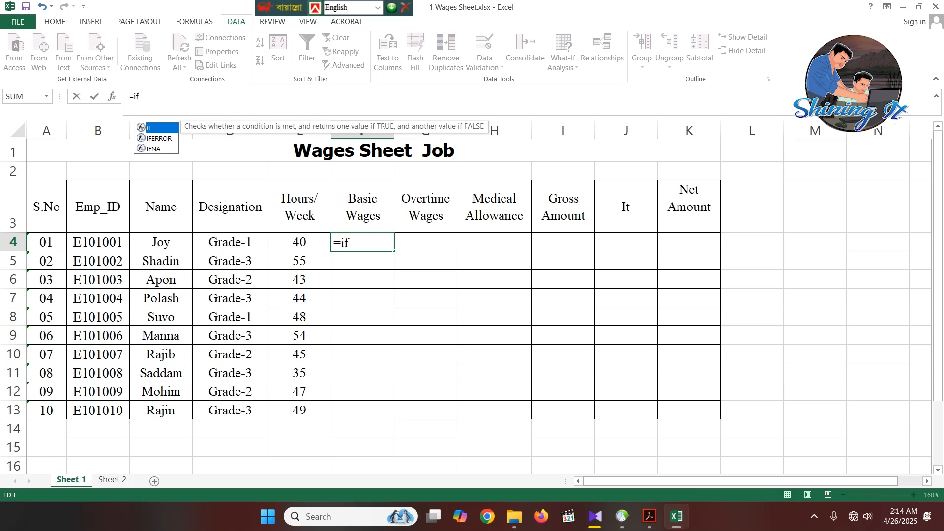
{"action": "key", "text": "Tab"}
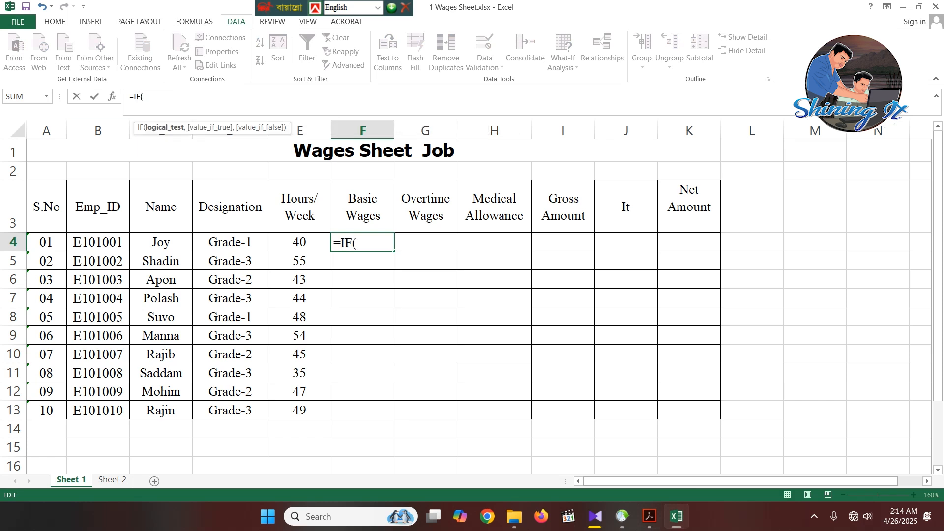
{"action": "left_click", "coordinate": [230, 242]}
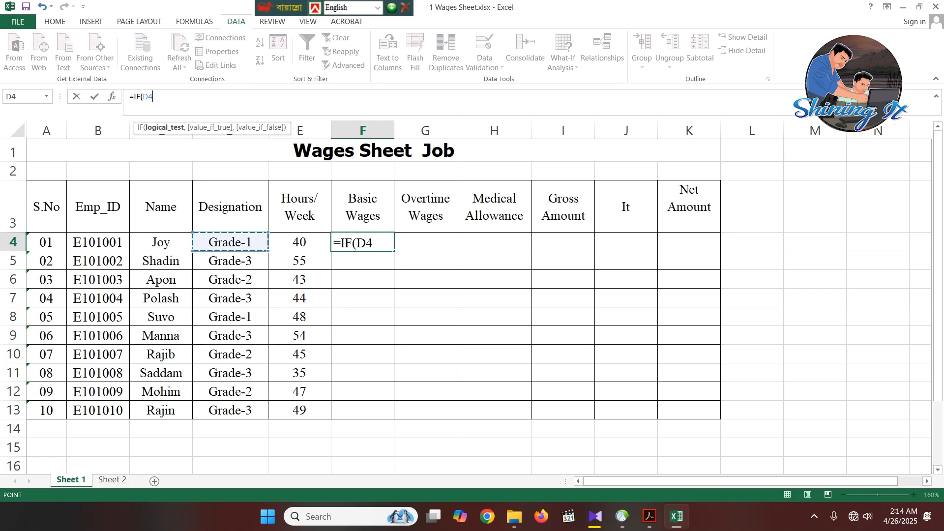
{"action": "type", "text": "=\"Grade"}
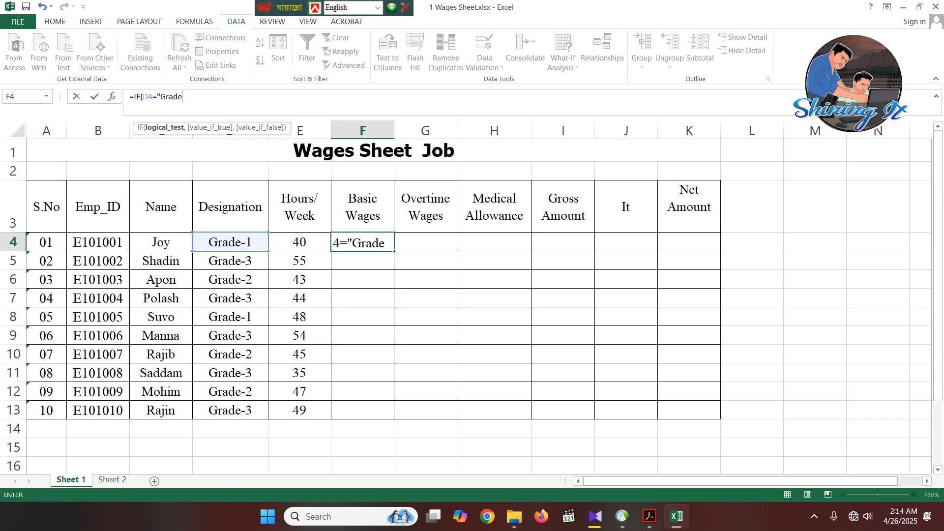
{"action": "type", "text": "-1\","}
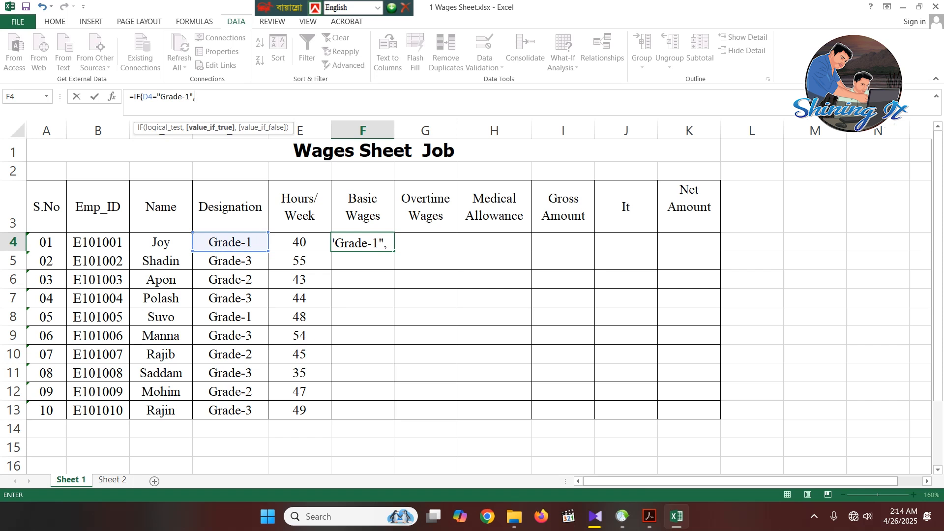
{"action": "key", "text": "Left"}
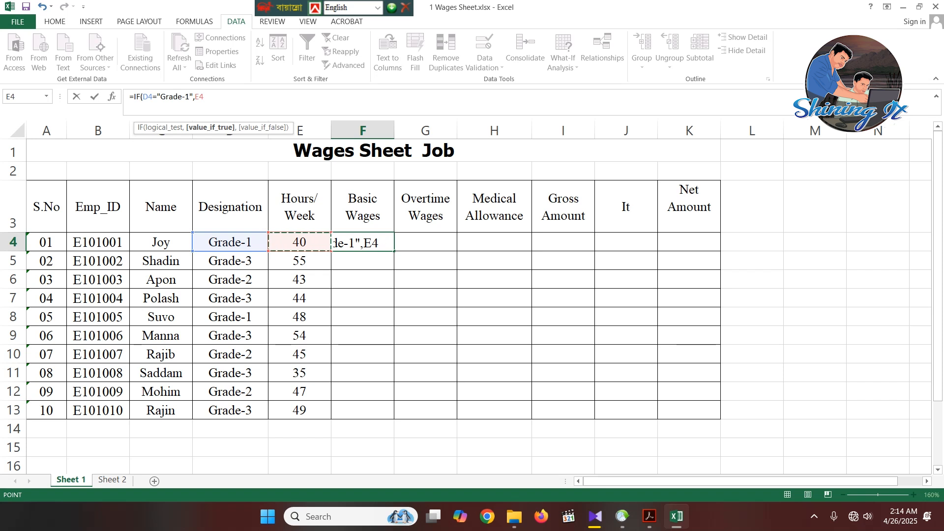
{"action": "type", "text": "*150"}
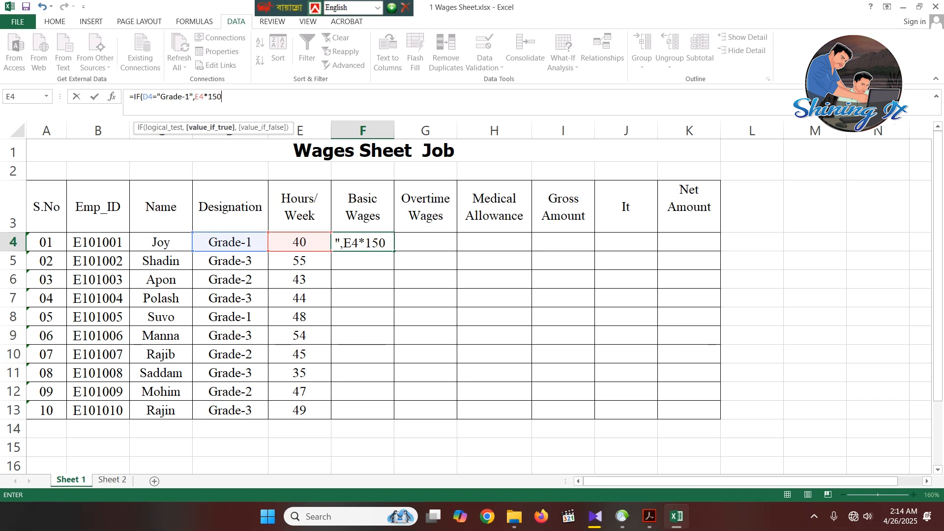
{"action": "type", "text": "m"}
- Extend the F4 formula with a nested condition for the second grade: IF(D4="Grade-2",E4*125
{"action": "key", "text": "Escape"}
{"action": "key", "text": "BackSpace"}
{"action": "type", "text": ",if"}
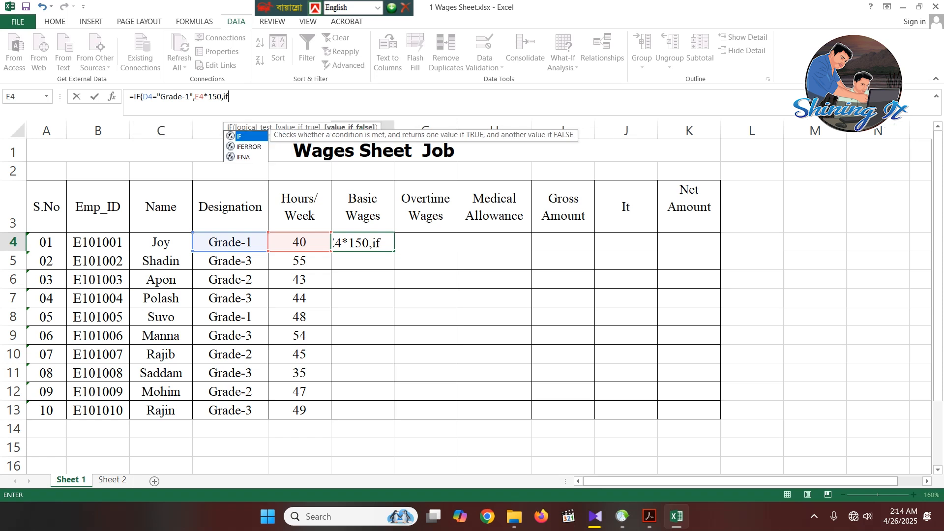
{"action": "key", "text": "Tab"}
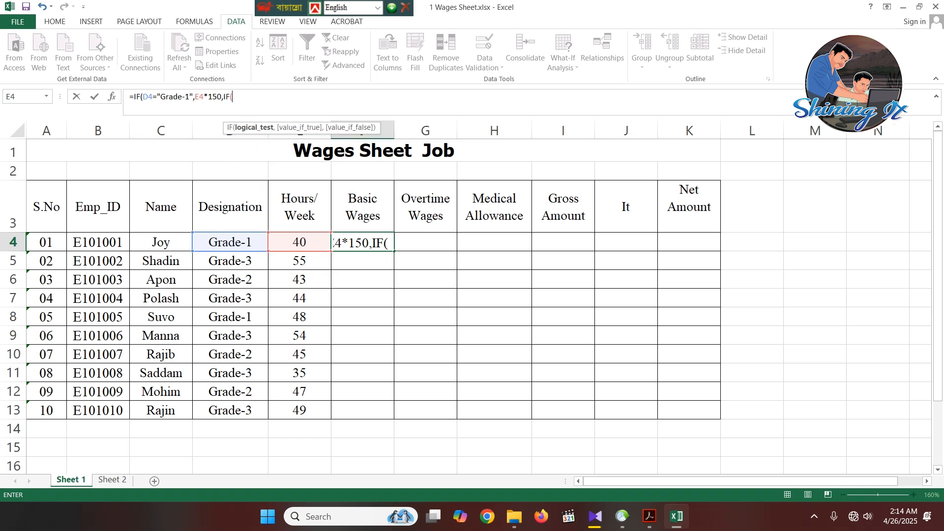
{"action": "left_click", "coordinate": [230, 242]}
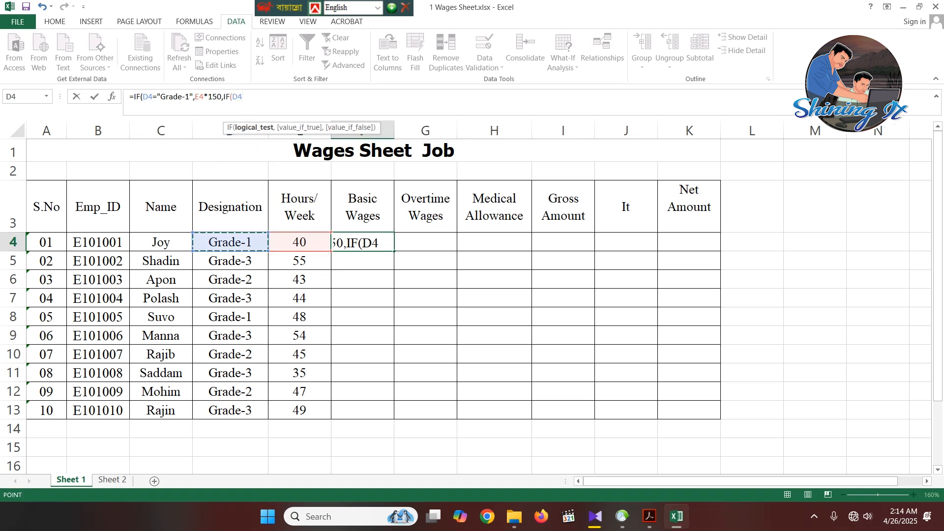
{"action": "type", "text": "=\""}
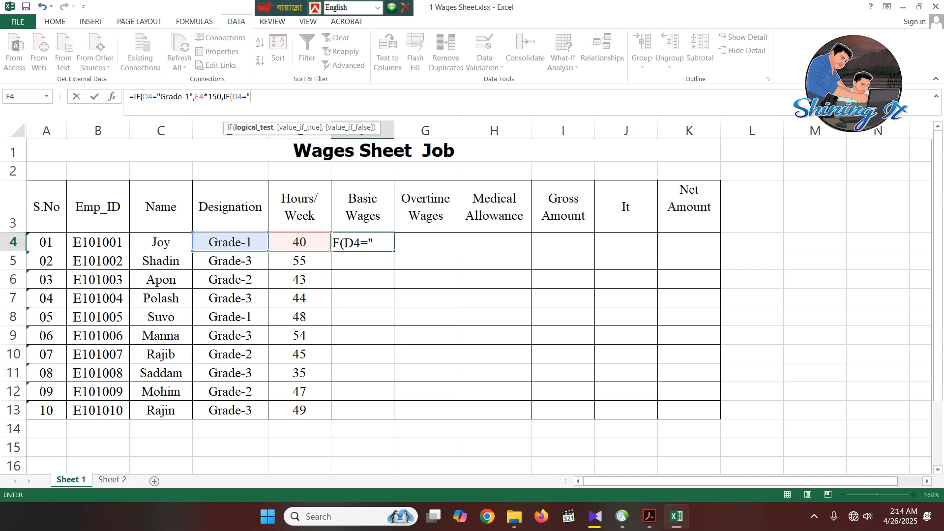
{"action": "type", "text": "Grade-"}
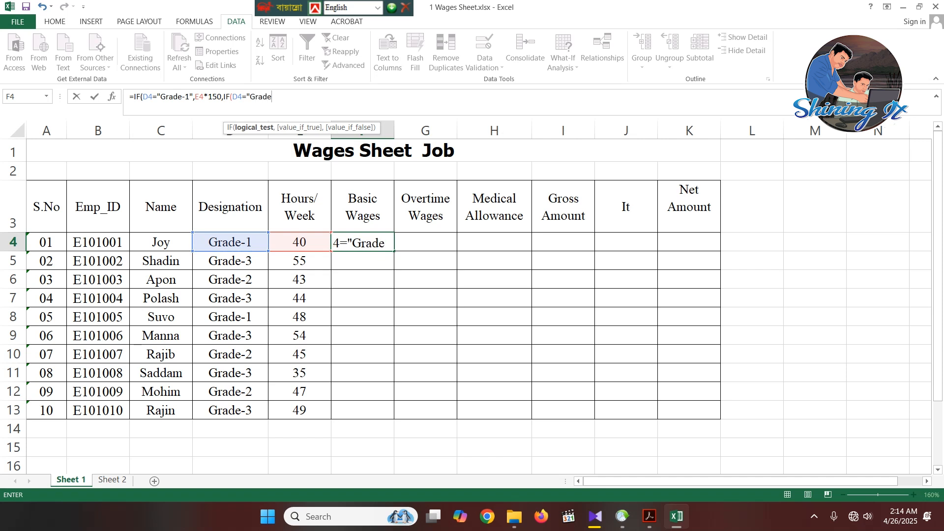
{"action": "type", "text": "2\","}
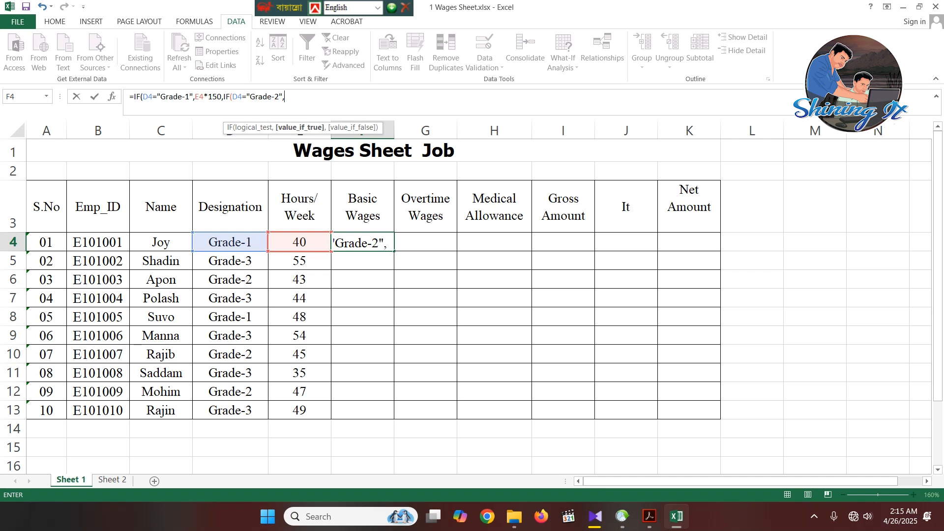
{"action": "left_click", "coordinate": [300, 242]}
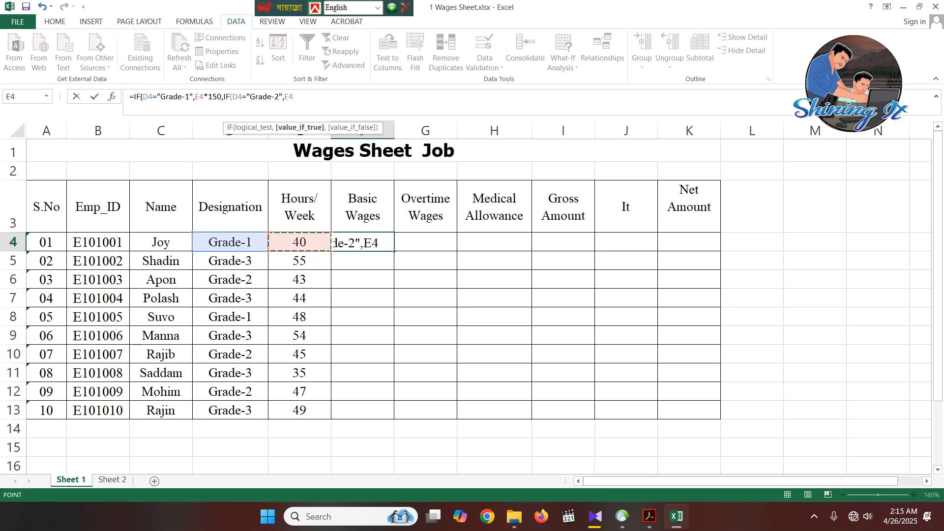
{"action": "type", "text": "*125"}
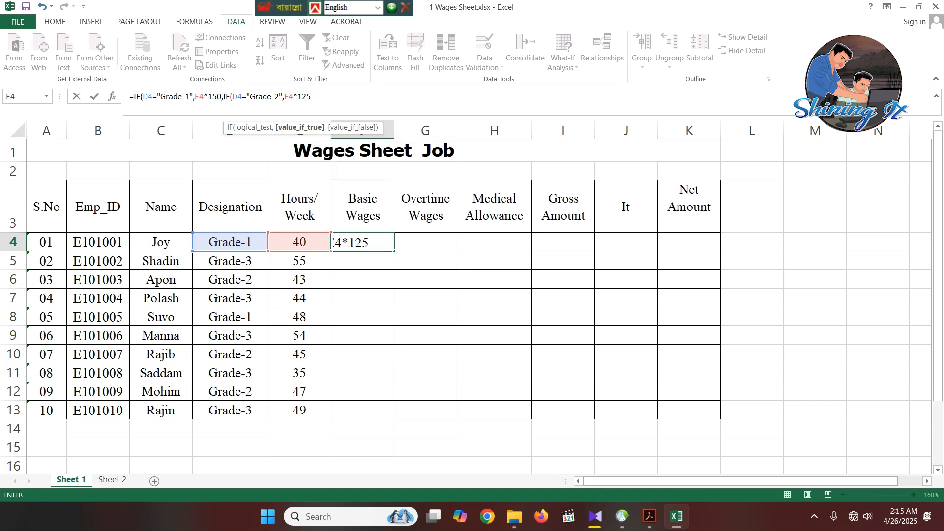
{"action": "type", "text": ","}
- Add the third nested condition to the F4 formula: IF(D4="Grade-3", ready for its result
{"action": "type", "text": "if"}
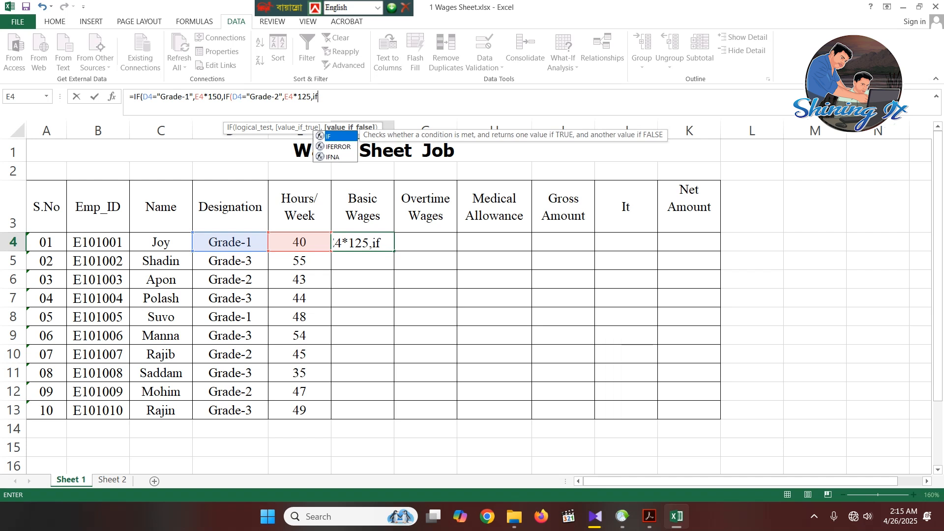
{"action": "key", "text": "Tab"}
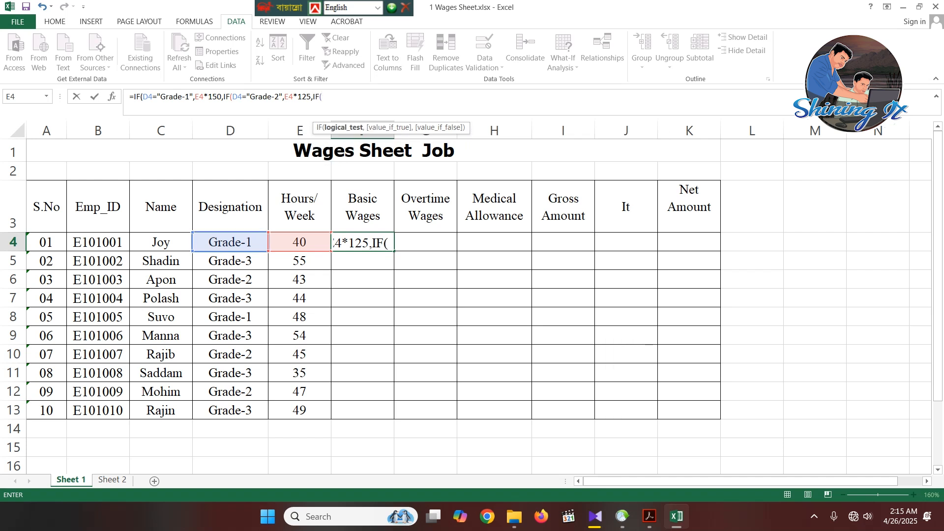
{"action": "left_click", "coordinate": [230, 242]}
{"action": "type", "text": "="}
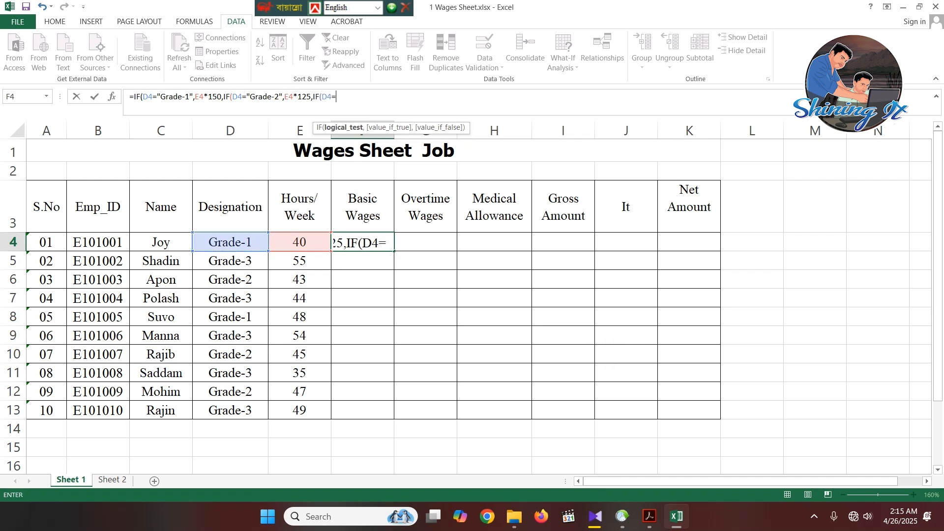
{"action": "type", "text": "\"Grade"}
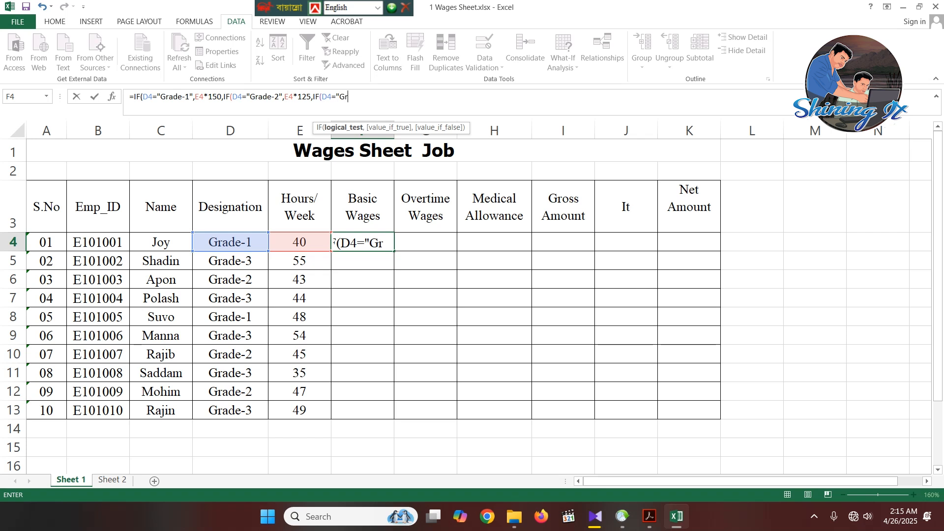
{"action": "type", "text": "-3"}
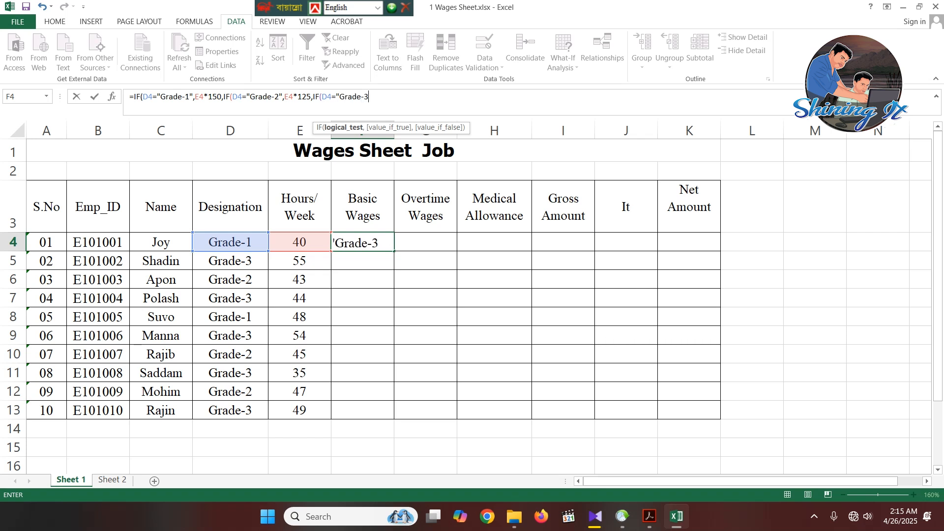
{"action": "type", "text": "\","}
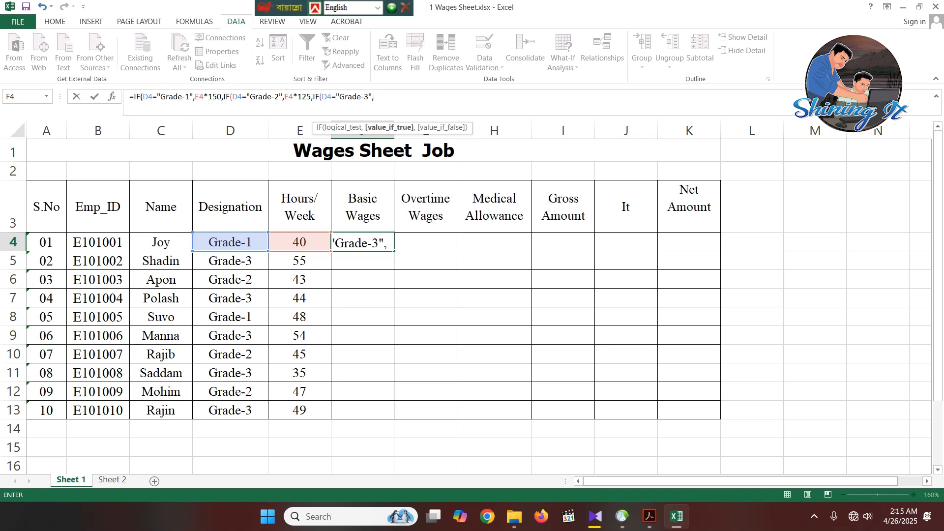
- Try to reference E4 in the Grade-3 branch of the formula and replace the misplaced reference with 3
{"action": "left_click", "coordinate": [357, 243]}
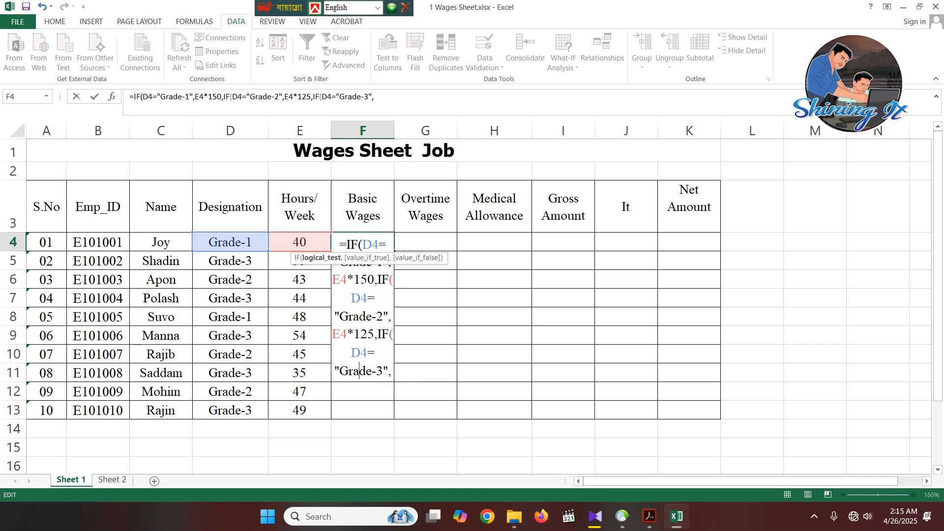
{"action": "key", "text": "Return"}
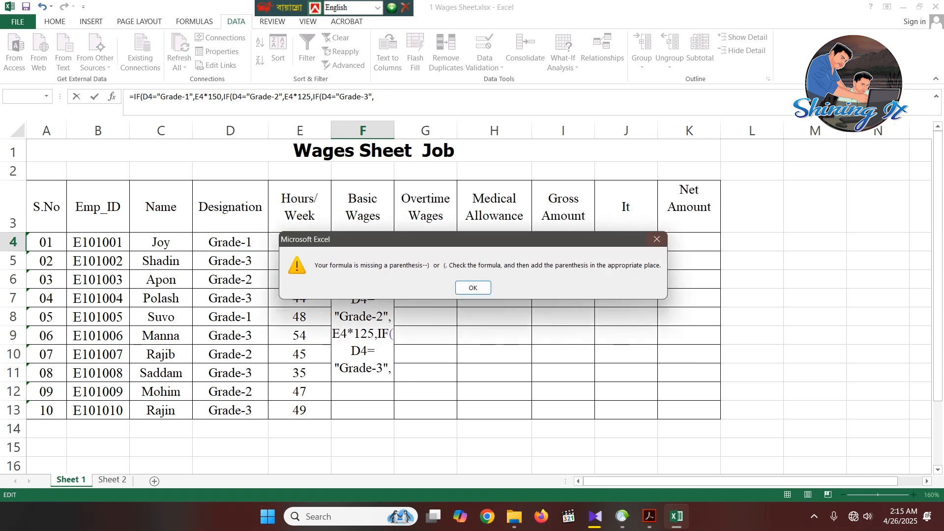
{"action": "key", "text": "Return"}
{"action": "left_click", "coordinate": [300, 242]}
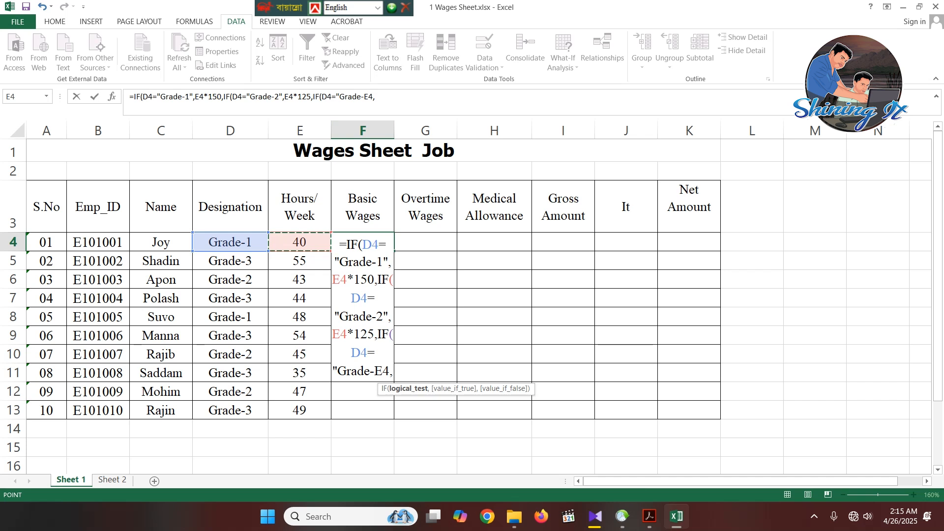
{"action": "left_click_drag", "start_coordinate": [373, 97], "coordinate": [364, 97]}
{"action": "type", "text": "3"}
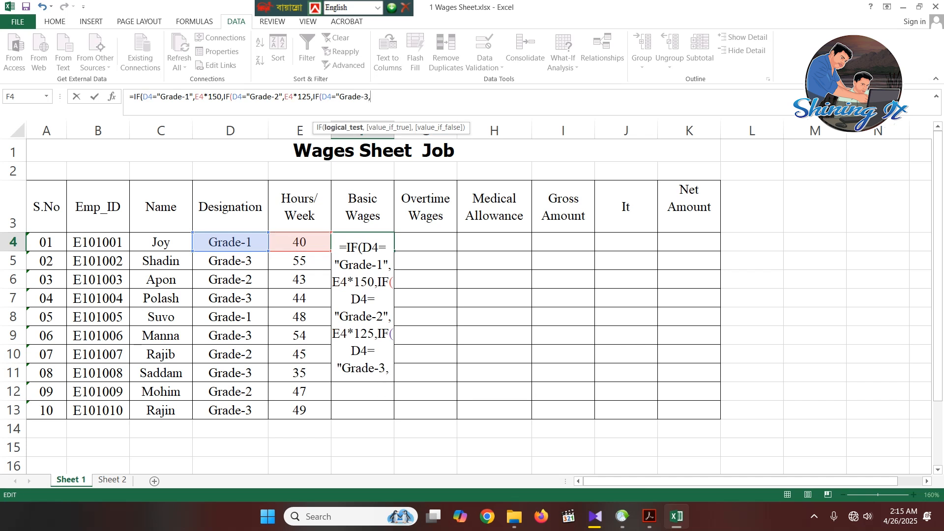
- Complete the Grade-3 branch with E4*100 and three closing parentheses, and enter the formula in F4, accepting Excel's suggested correction
{"action": "left_click", "coordinate": [300, 242]}
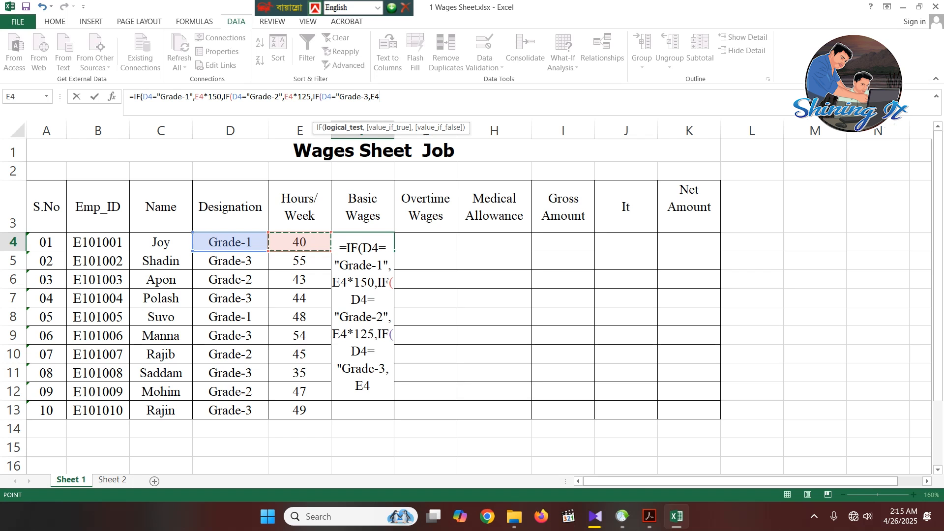
{"action": "type", "text": "*100"}
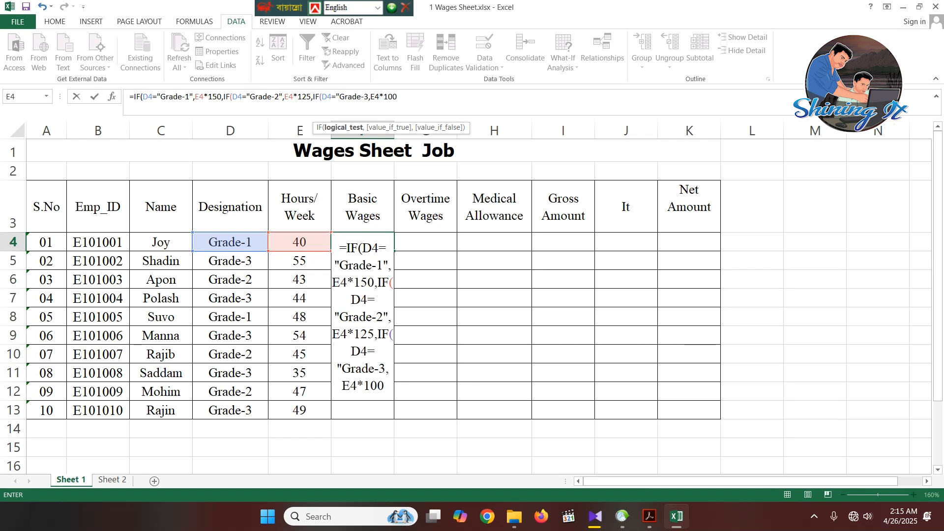
{"action": "type", "text": ")))"}
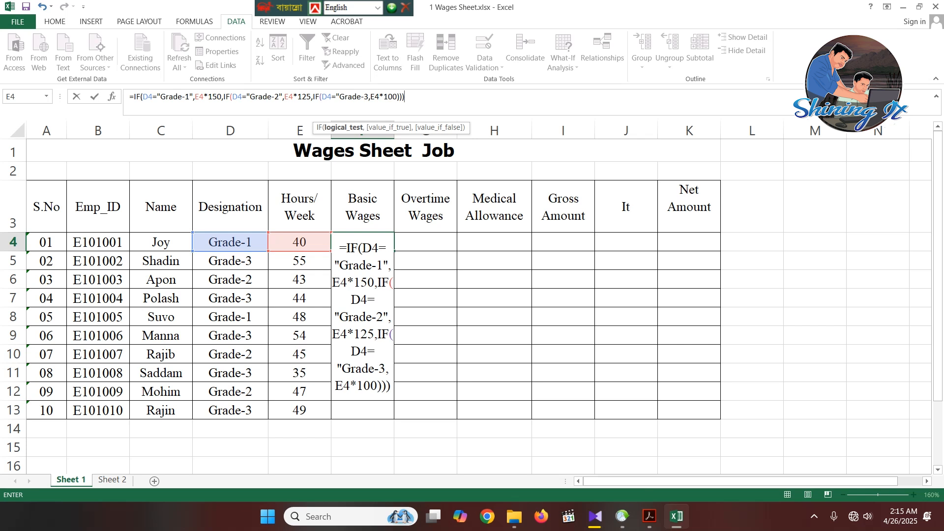
{"action": "key", "text": "Return"}
{"action": "key", "text": "Return"}
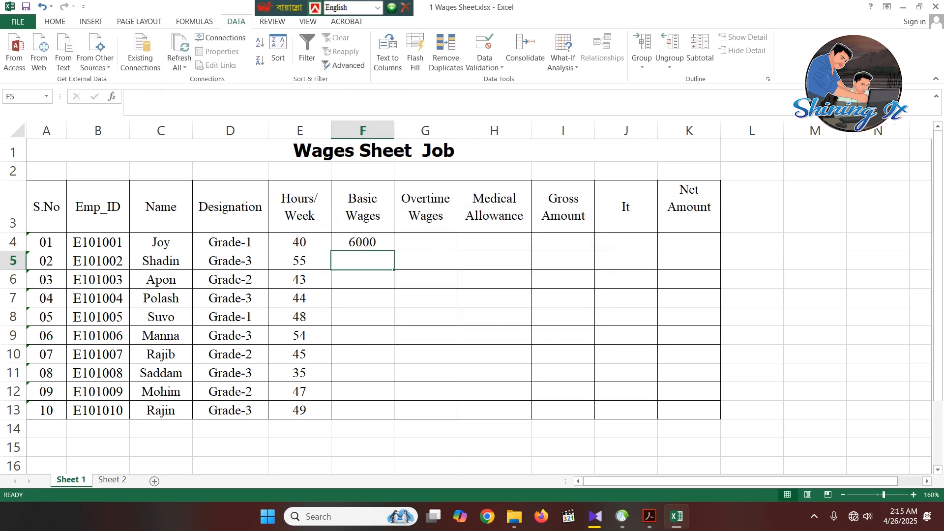
- Fill the Basic Wages formula from F4 down through F13 and deselect the range
{"action": "left_click", "coordinate": [425, 279]}
{"action": "left_click", "coordinate": [363, 242]}
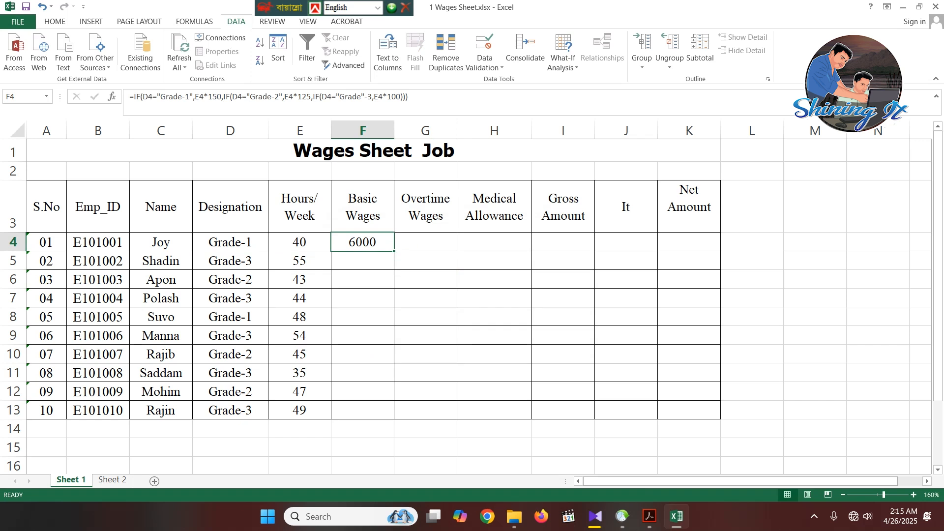
{"action": "left_click_drag", "start_coordinate": [394, 251], "coordinate": [392, 418]}
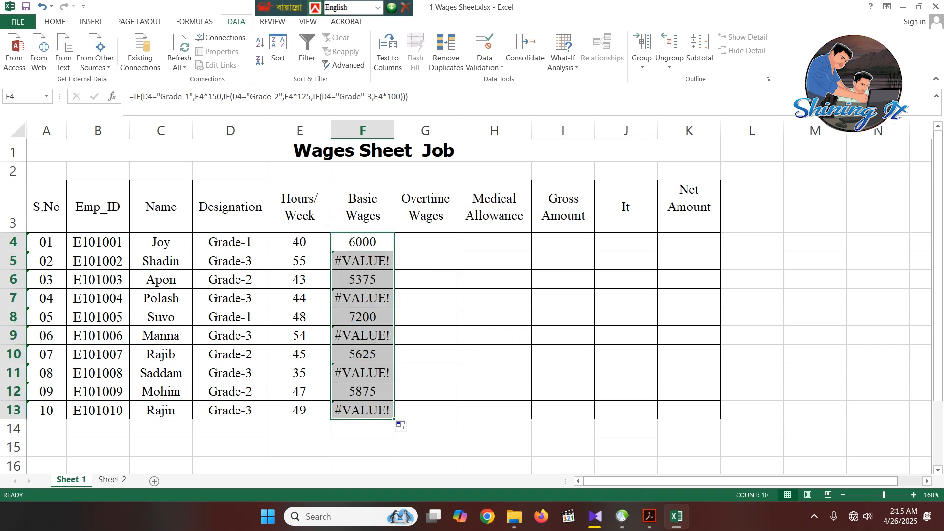
{"action": "left_click", "coordinate": [494, 373]}
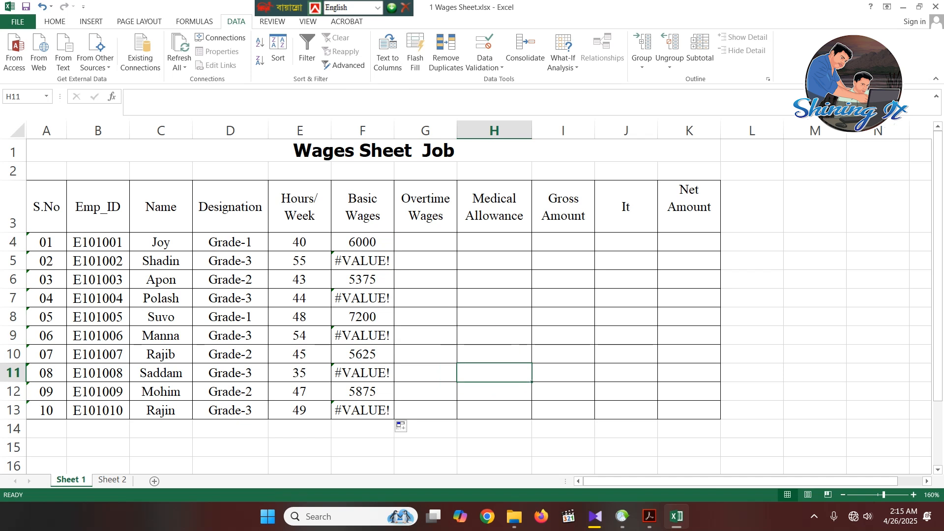
- Correct the third condition of the Basic Wages formula in F4 so its quoted text reads "Grade-3"
{"action": "left_click", "coordinate": [299, 260]}
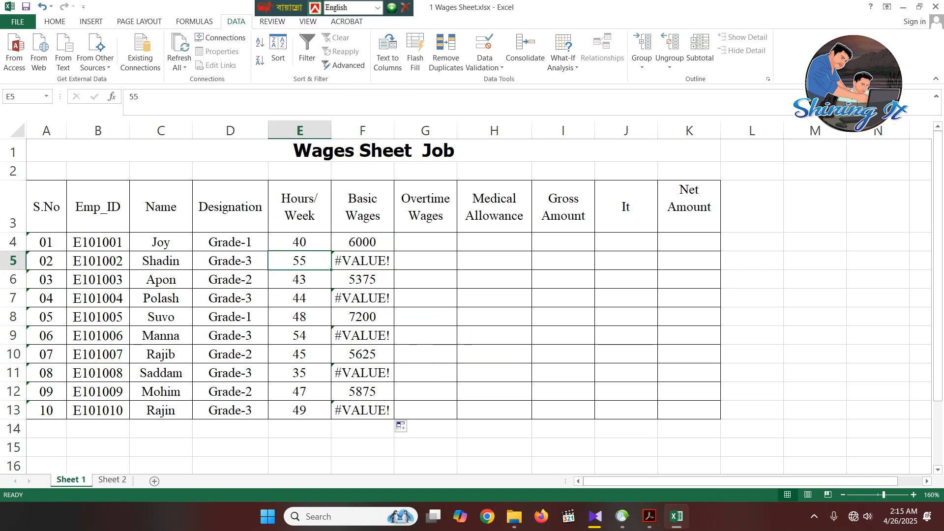
{"action": "left_click", "coordinate": [425, 261]}
{"action": "double_click", "coordinate": [372, 262]}
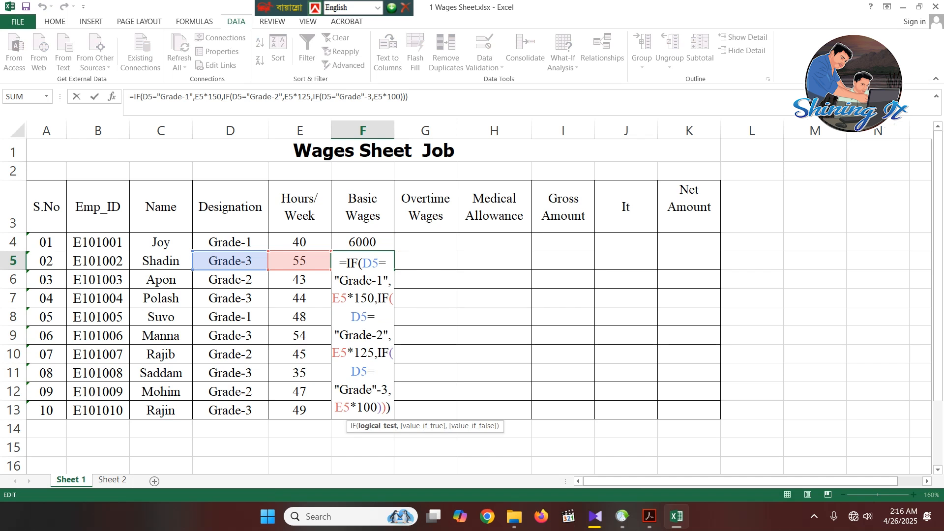
{"action": "key", "text": "Return"}
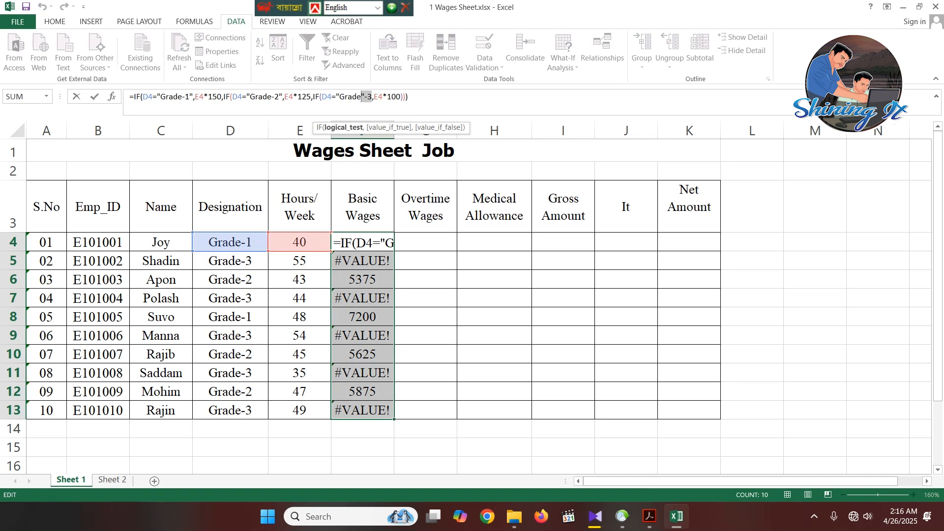
{"action": "type", "text": "-3\""}
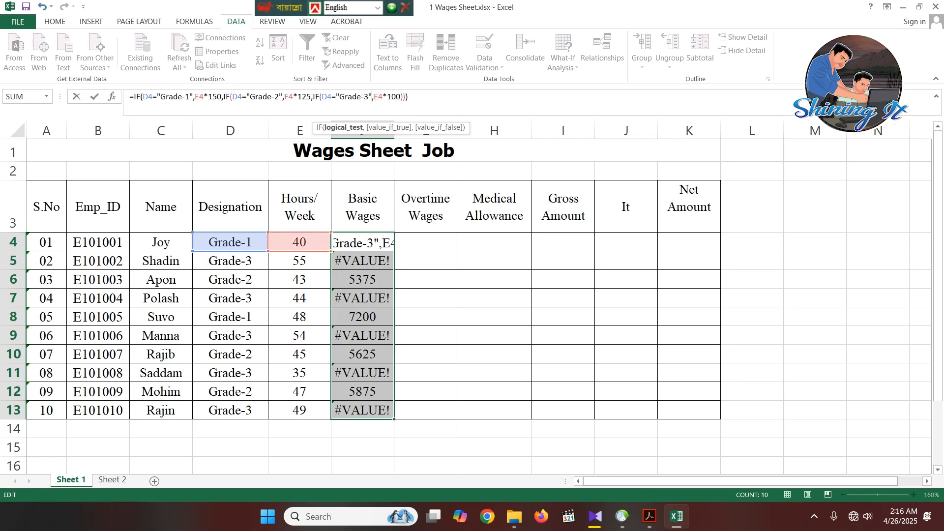
{"action": "key", "text": "Return"}
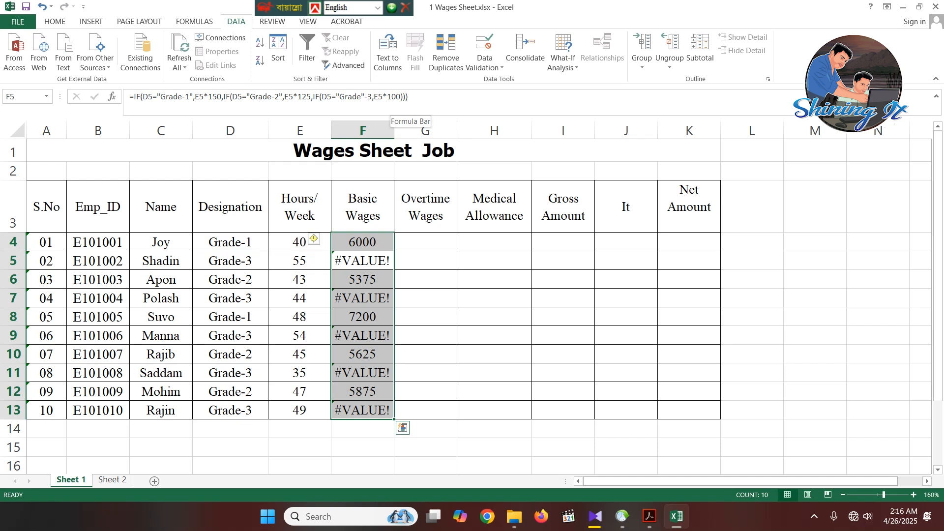
- Refill the corrected Basic Wages formula from F4 down through F13 and select G4
{"action": "left_click", "coordinate": [362, 241]}
{"action": "left_click_drag", "start_coordinate": [394, 250], "coordinate": [393, 411]}
{"action": "left_click", "coordinate": [425, 242]}
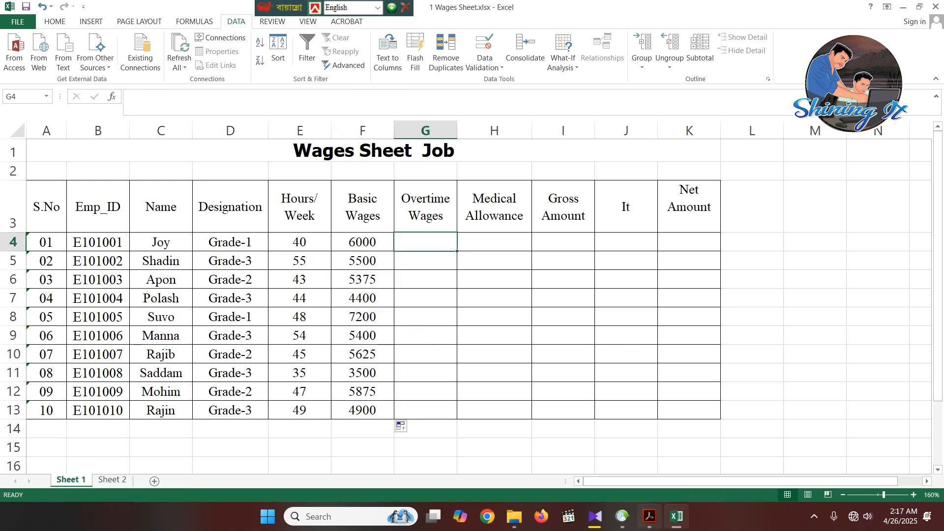
- Switch to the specification PDF in Acrobat, examine which hours count as overtime, and return to cell G4 in Excel
{"action": "mouse_move", "coordinate": [649, 517]}
{"action": "left_click", "coordinate": [649, 459]}
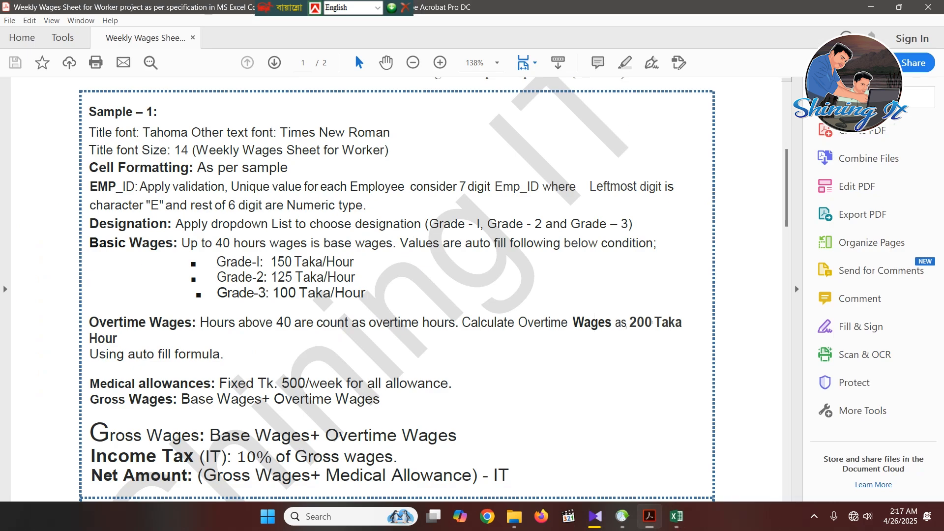
{"action": "left_click_drag", "start_coordinate": [200, 323], "coordinate": [419, 322]}
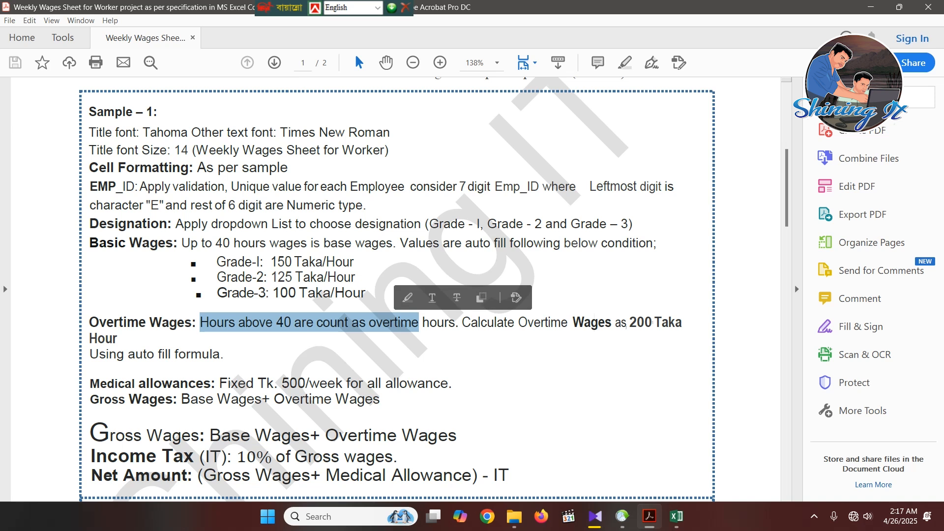
{"action": "key", "text": "alt+Tab"}
{"action": "left_click", "coordinate": [425, 316]}
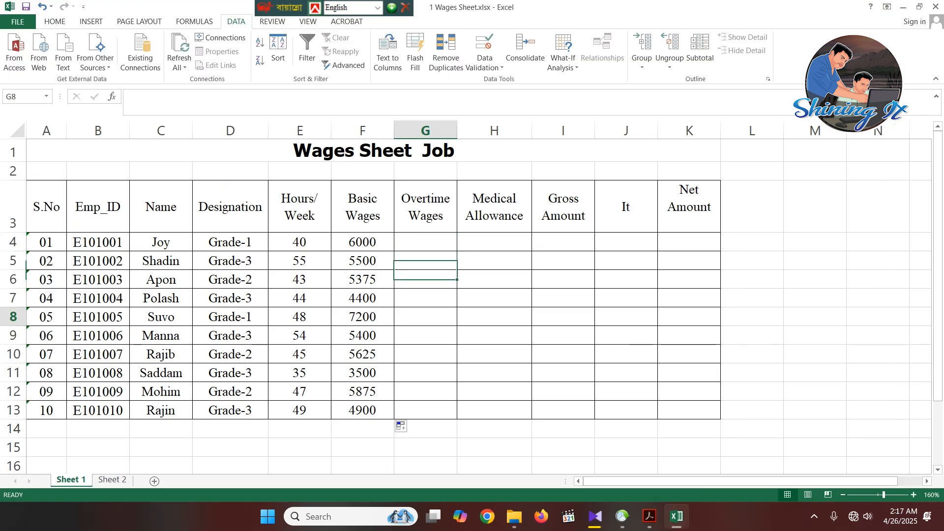
{"action": "left_click", "coordinate": [425, 242]}
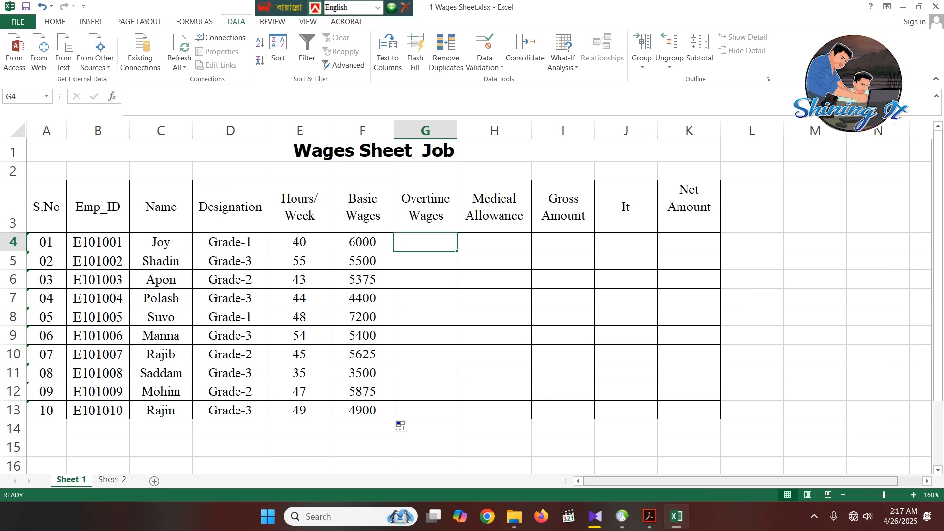
- Reread the full Overtime Wages rule in the Acrobat PDF, including the hourly rate, and switch back to Excel
{"action": "left_click", "coordinate": [649, 516]}
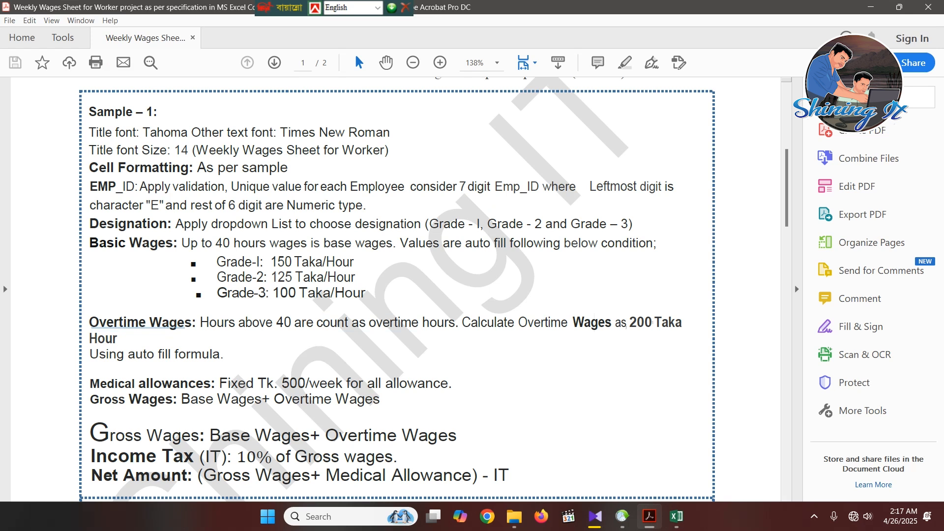
{"action": "left_click_drag", "start_coordinate": [200, 322], "coordinate": [135, 383]}
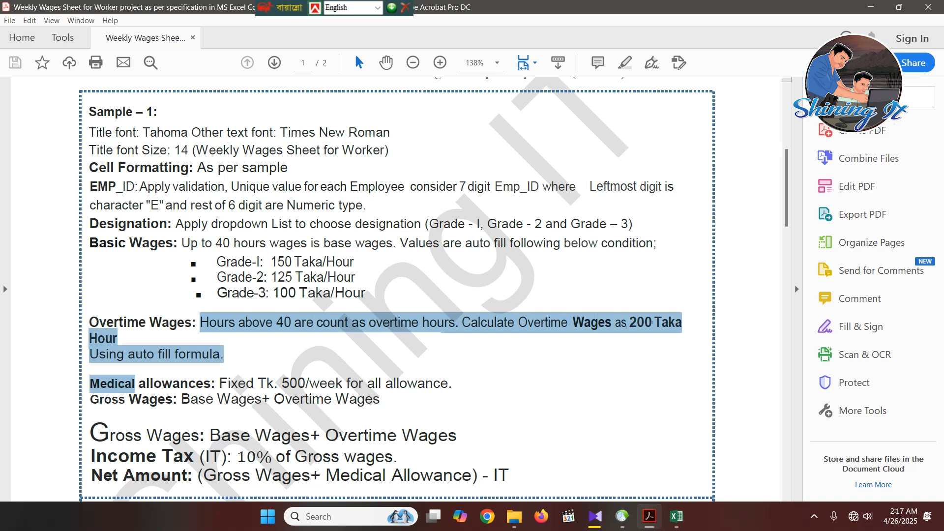
{"action": "left_click_drag", "start_coordinate": [135, 383], "coordinate": [135, 383]}
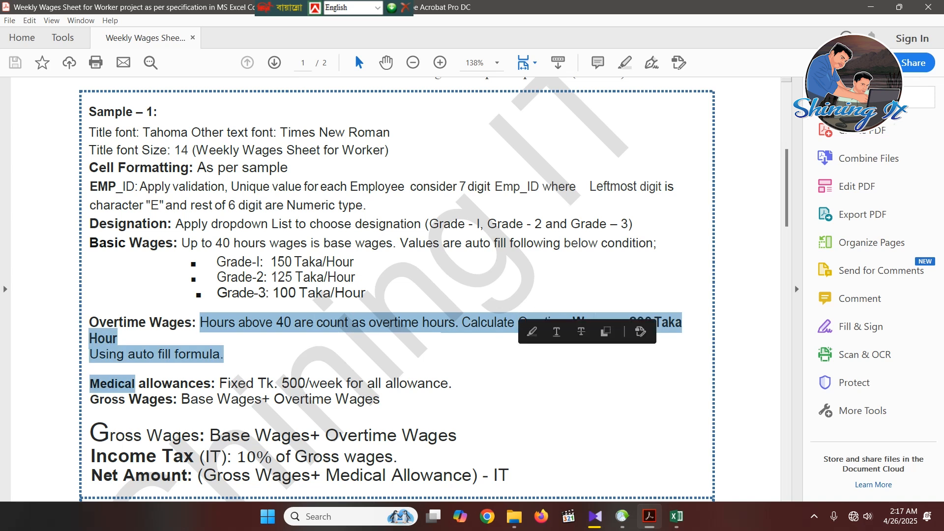
{"action": "left_click", "coordinate": [135, 383]}
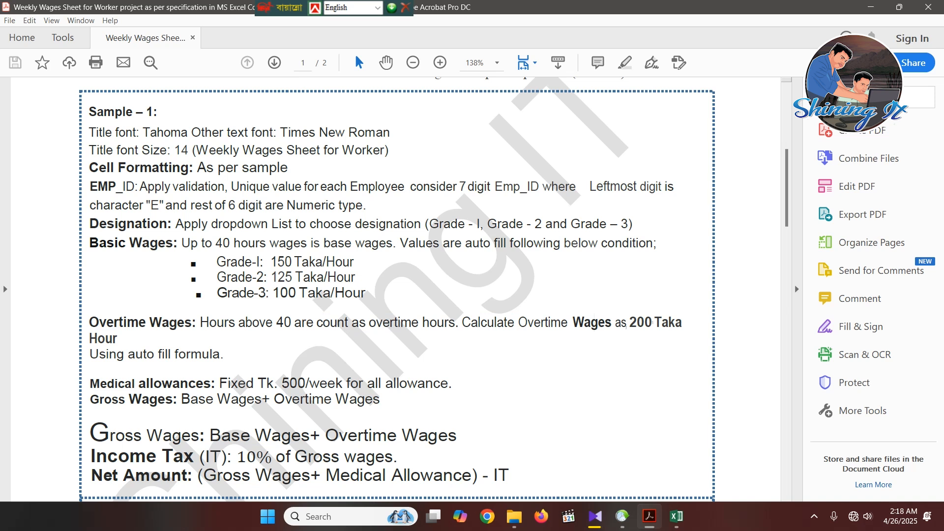
{"action": "mouse_move", "coordinate": [677, 516]}
{"action": "left_click_drag", "start_coordinate": [224, 354], "coordinate": [200, 322]}
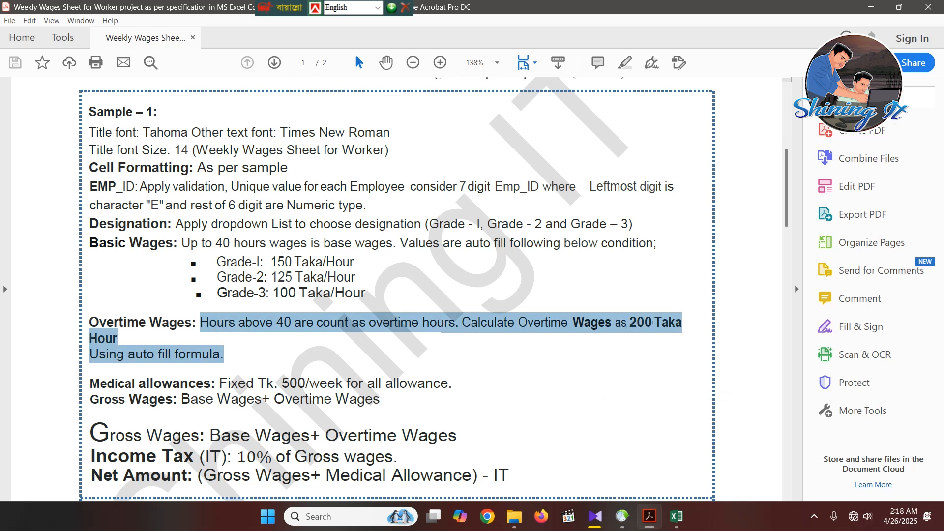
{"action": "left_click", "coordinate": [677, 516]}
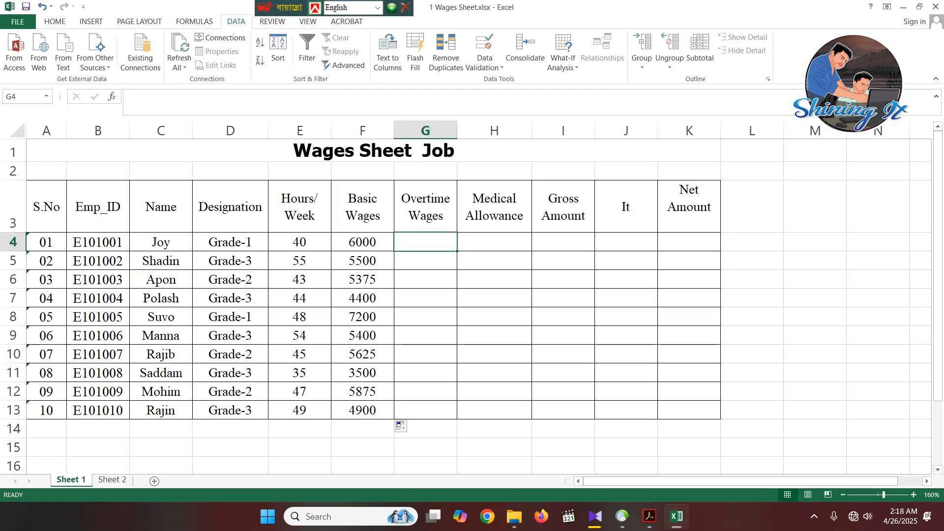
- Start the Overtime Wages formula in G4 with =IF(
{"action": "left_click", "coordinate": [563, 317]}
{"action": "left_click", "coordinate": [426, 242]}
{"action": "left_click", "coordinate": [202, 101]}
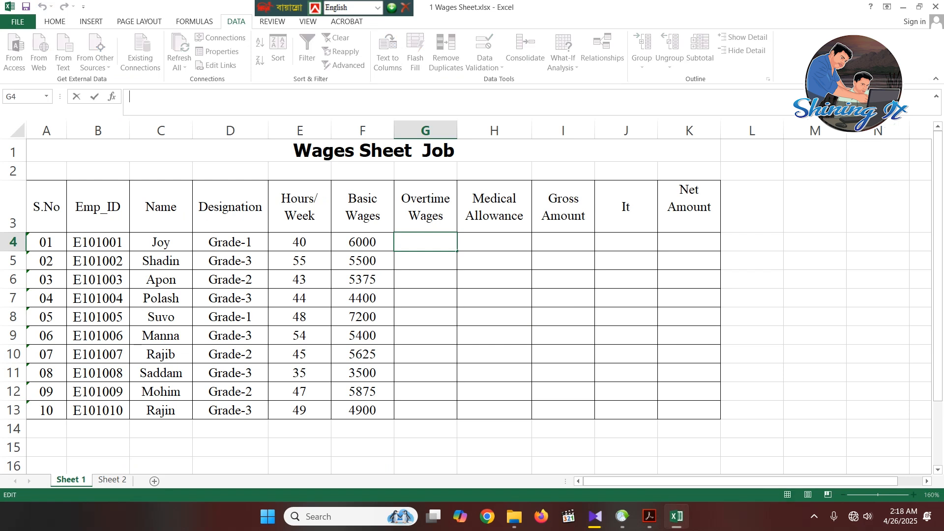
{"action": "type", "text": "=if"}
{"action": "key", "text": "Tab"}
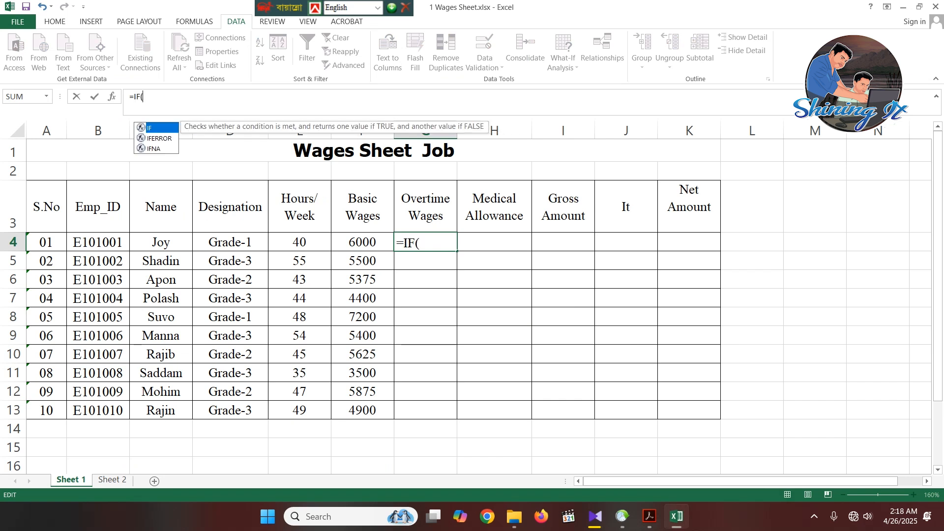
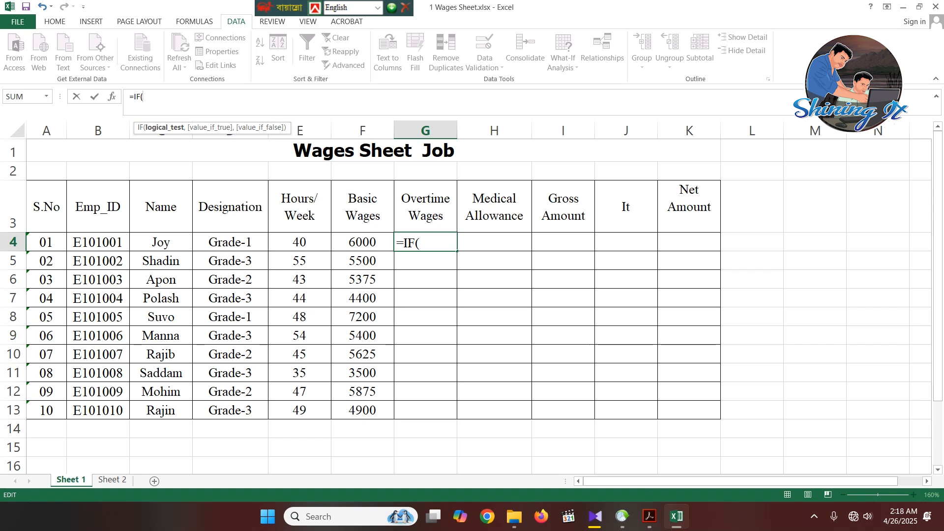
- Complete the Overtime Wages formula in G4 as =IF(E4>40,E4*200,0)
{"action": "left_click", "coordinate": [299, 242]}
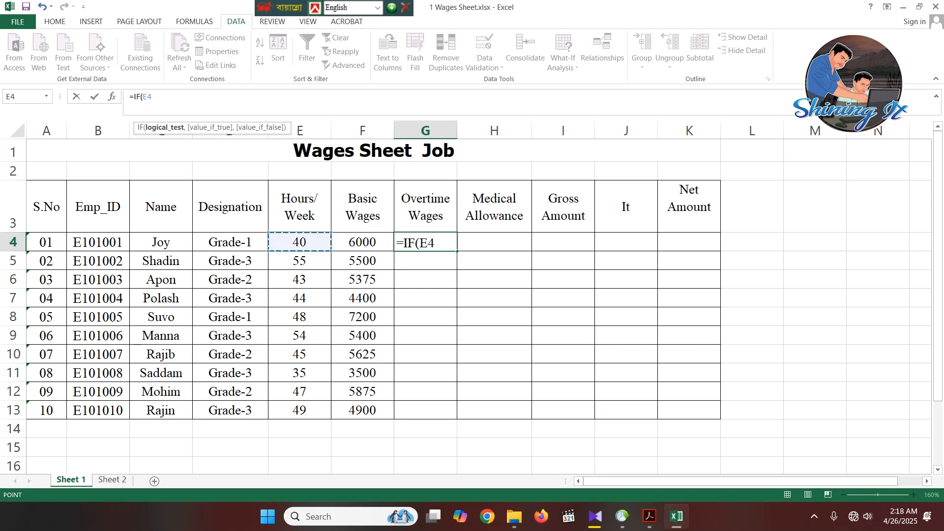
{"action": "type", "text": ">"}
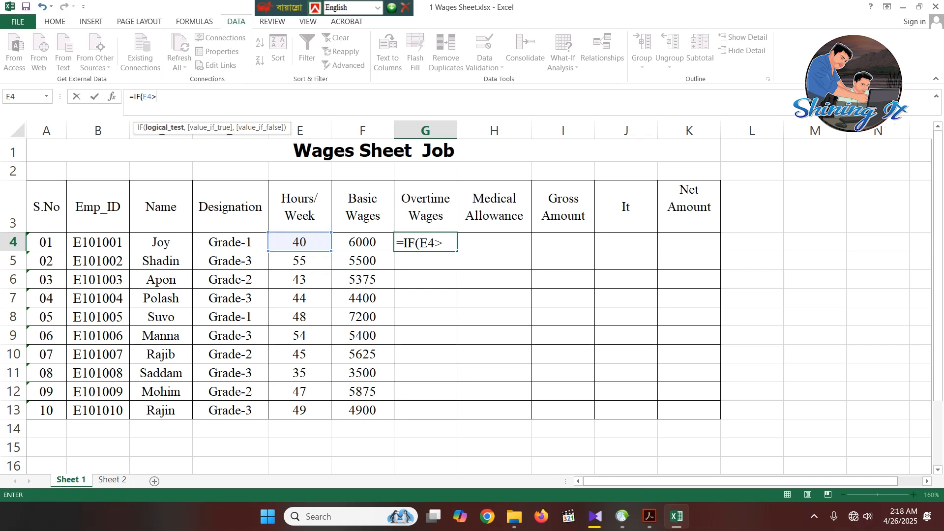
{"action": "type", "text": "40,"}
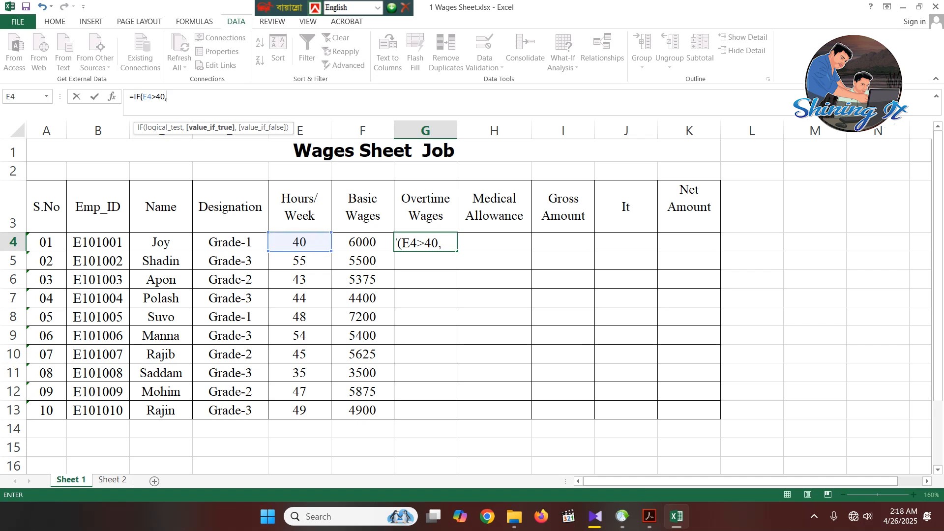
{"action": "left_click", "coordinate": [299, 242]}
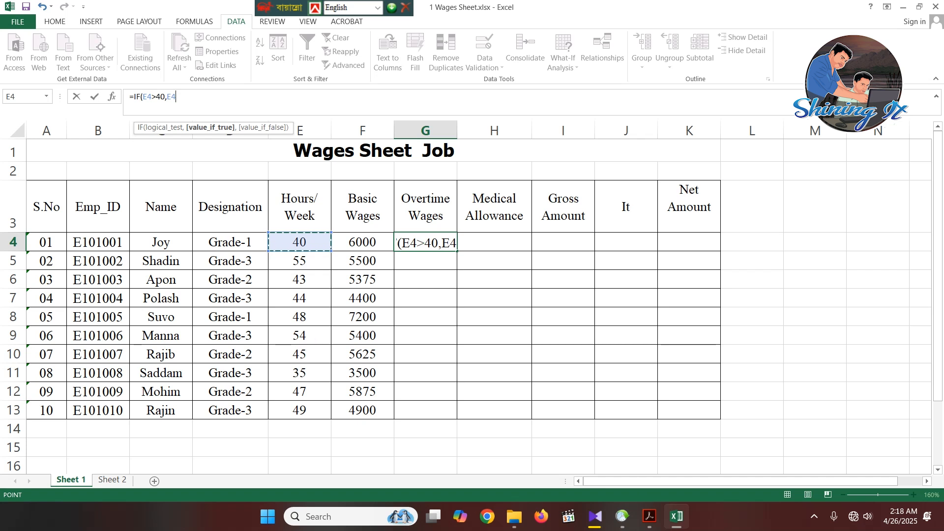
{"action": "type", "text": "*"}
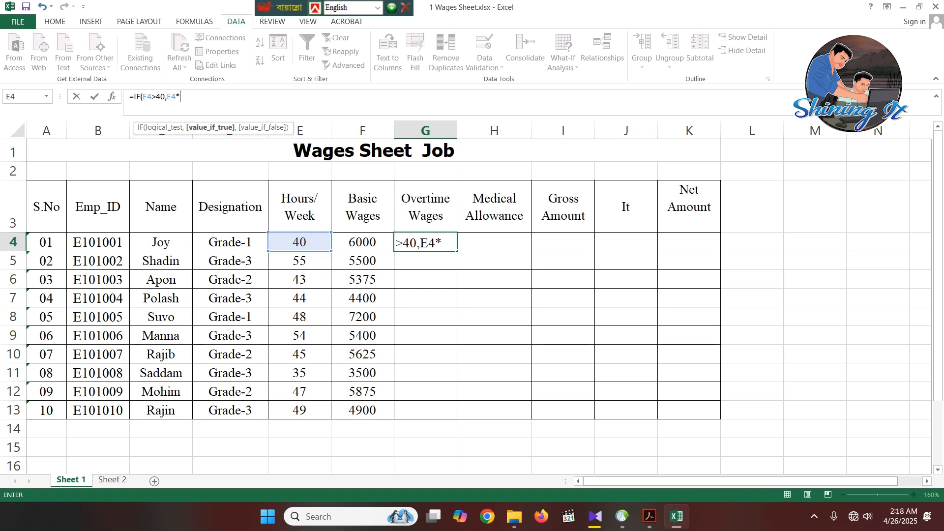
{"action": "type", "text": "200"}
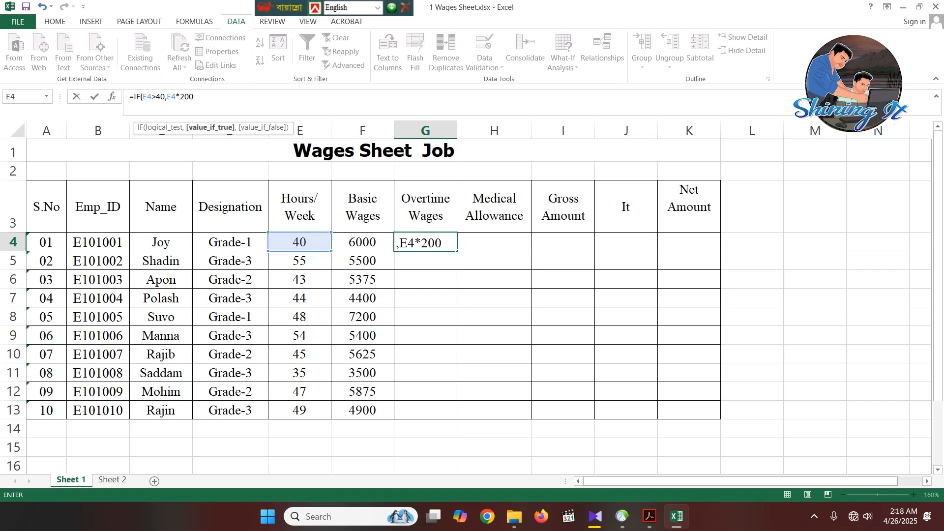
{"action": "type", "text": ",0"}
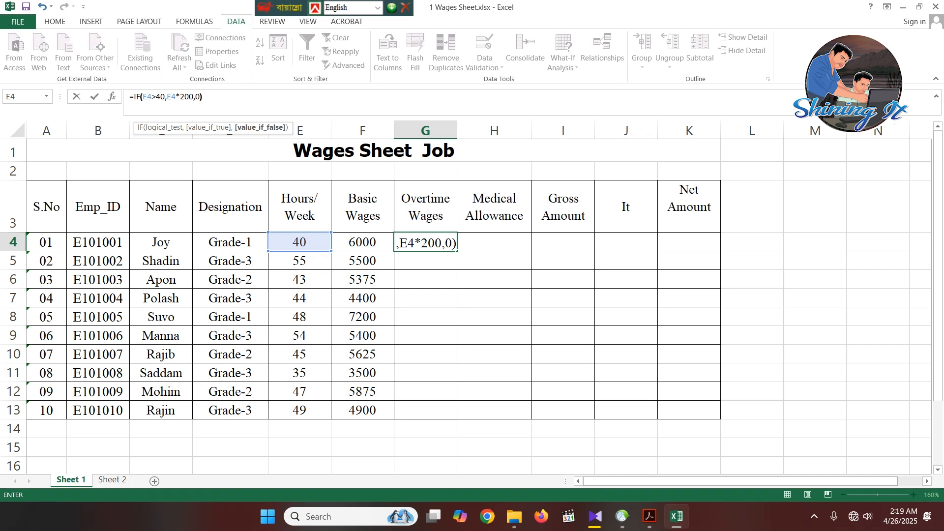
{"action": "type", "text": ")"}
{"action": "key", "text": "Return"}
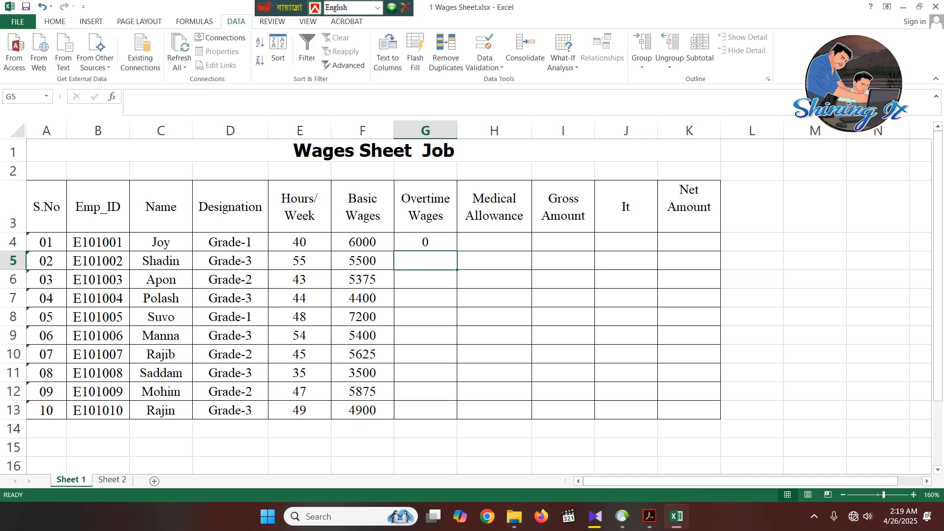
- Fill the Overtime Wages formula from G4 down through G13 and check row 4's hours against its overtime
{"action": "left_click", "coordinate": [494, 317]}
{"action": "left_click", "coordinate": [426, 242]}
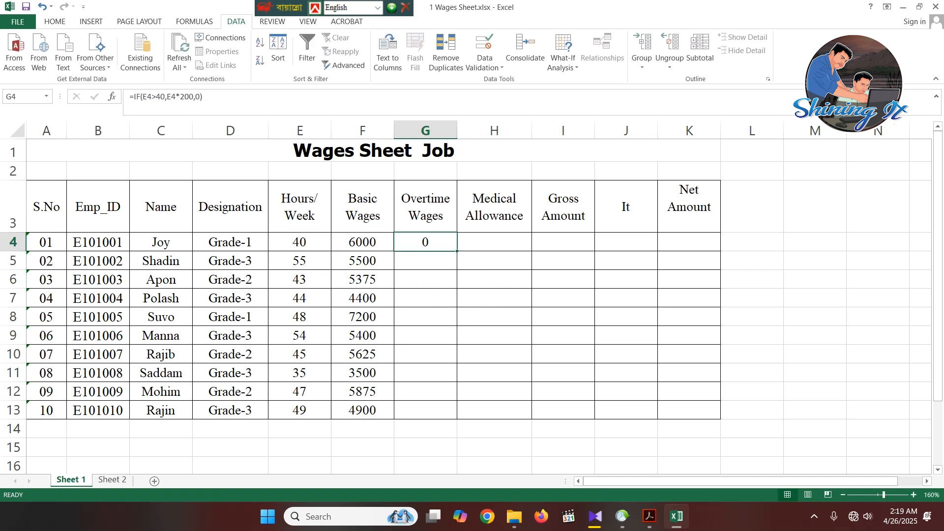
{"action": "left_click_drag", "start_coordinate": [457, 251], "coordinate": [456, 419]}
{"action": "left_click", "coordinate": [494, 354]}
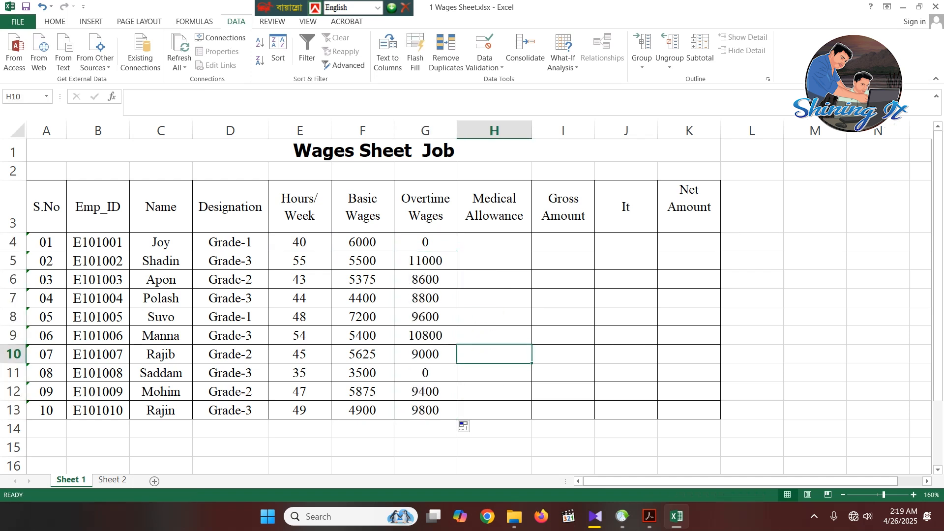
{"action": "left_click", "coordinate": [299, 242]}
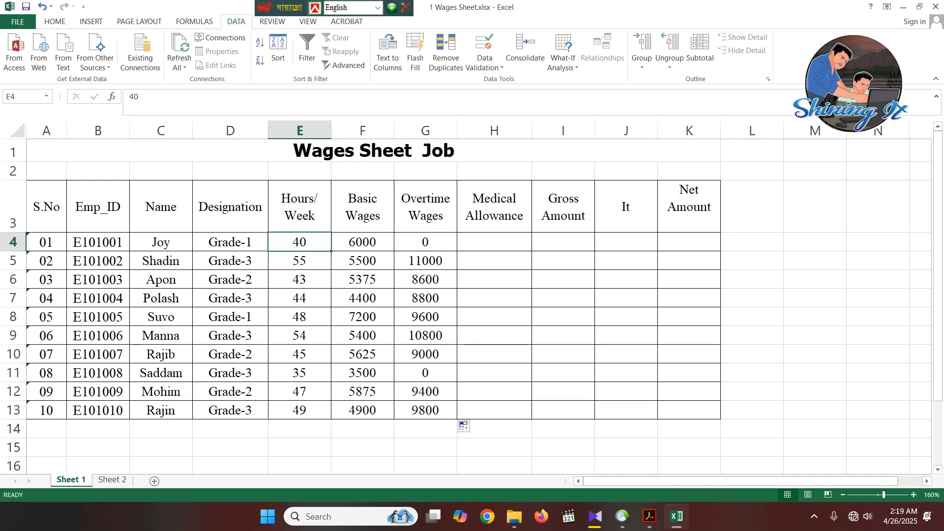
{"action": "key", "text": "Right"}
{"action": "key", "text": "Right"}
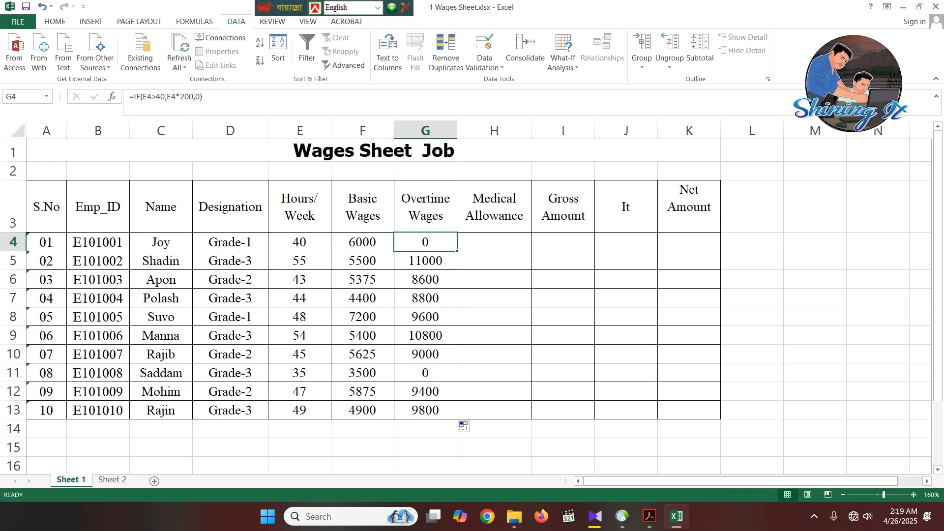
- Select H4, switch to the specification PDF in Acrobat to read the Medical allowances rule, and return to Excel
{"action": "key", "text": "Right"}
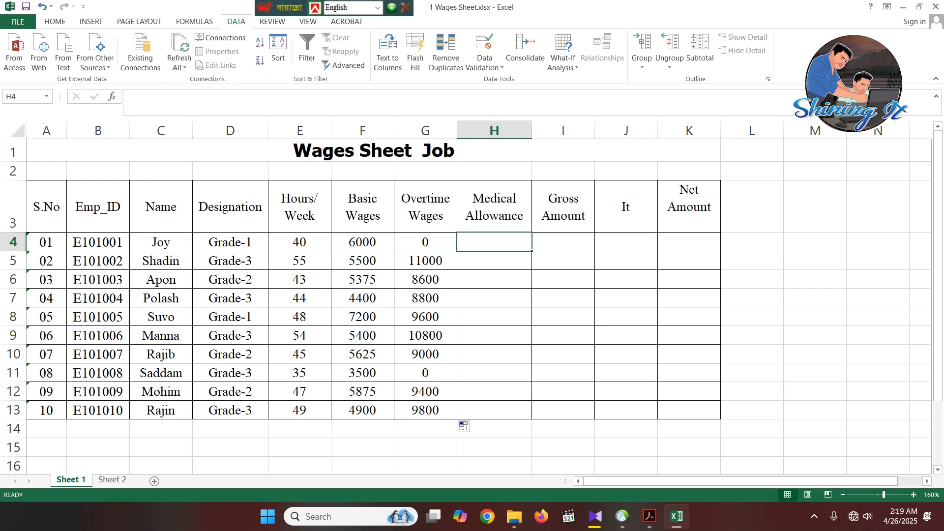
{"action": "left_click", "coordinate": [649, 516]}
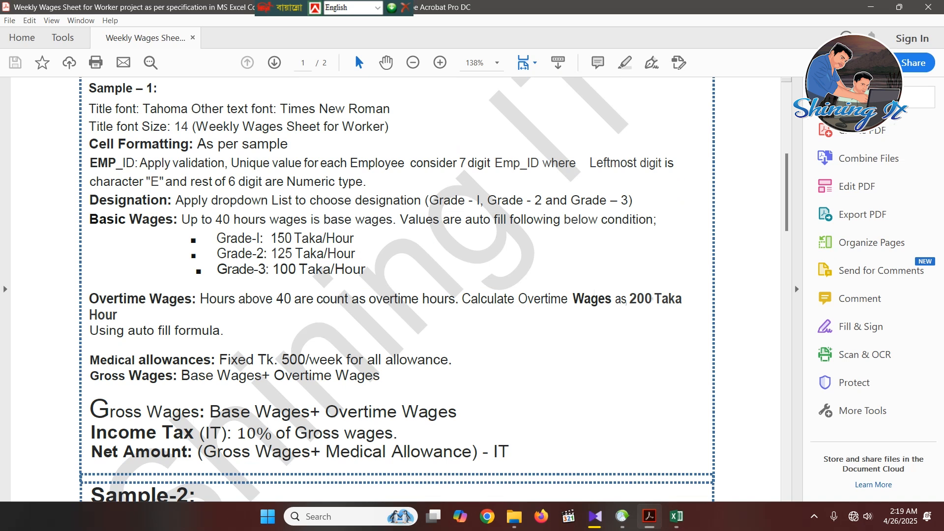
{"action": "scroll", "coordinate": [397, 290], "scroll_direction": "down", "scroll_amount": 2}
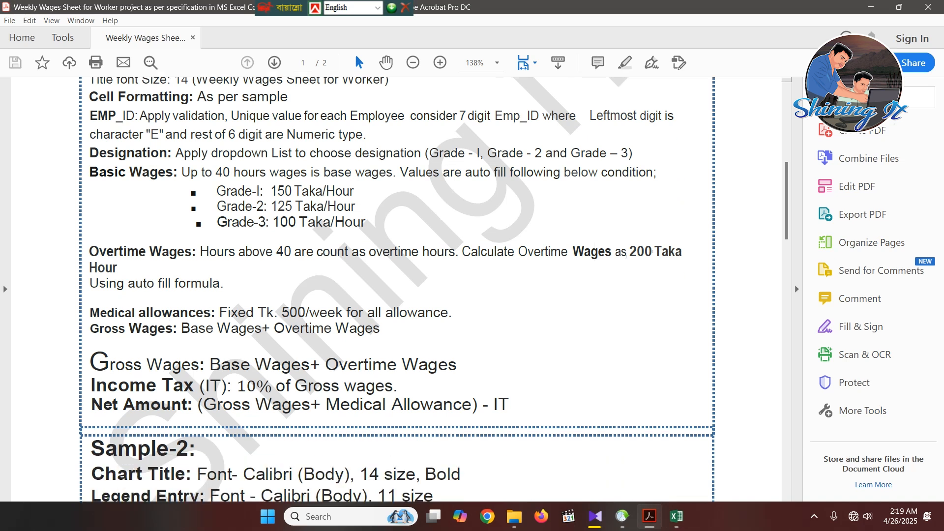
{"action": "left_click_drag", "start_coordinate": [90, 312], "coordinate": [448, 313]}
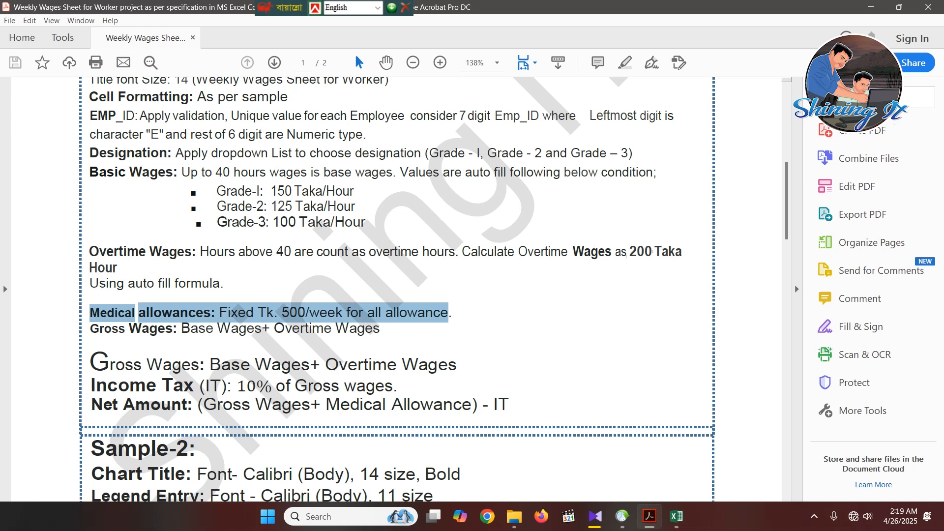
{"action": "left_click", "coordinate": [449, 313]}
{"action": "left_click", "coordinate": [677, 517]}
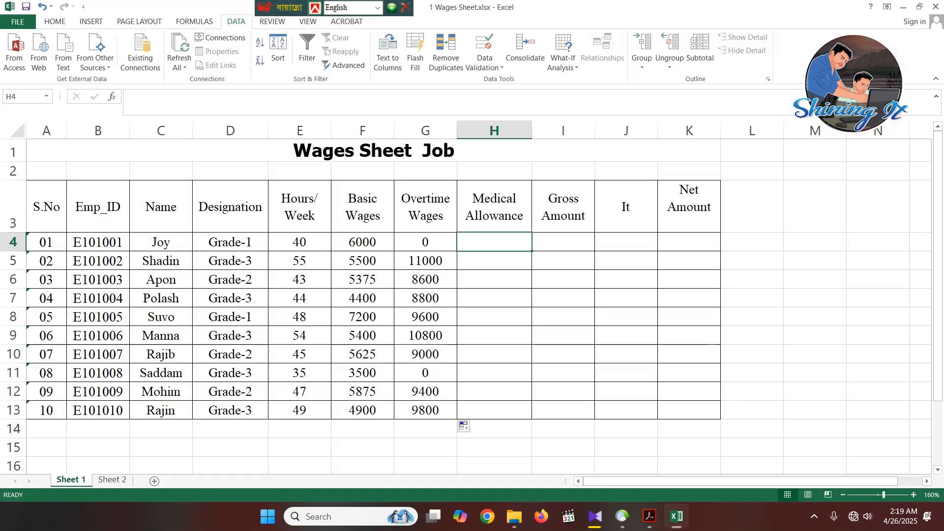
- Enter a Medical Allowance of 500 in H4 and fill it down through H13
{"action": "left_click", "coordinate": [563, 336]}
{"action": "left_click", "coordinate": [494, 242]}
{"action": "double_click", "coordinate": [494, 242]}
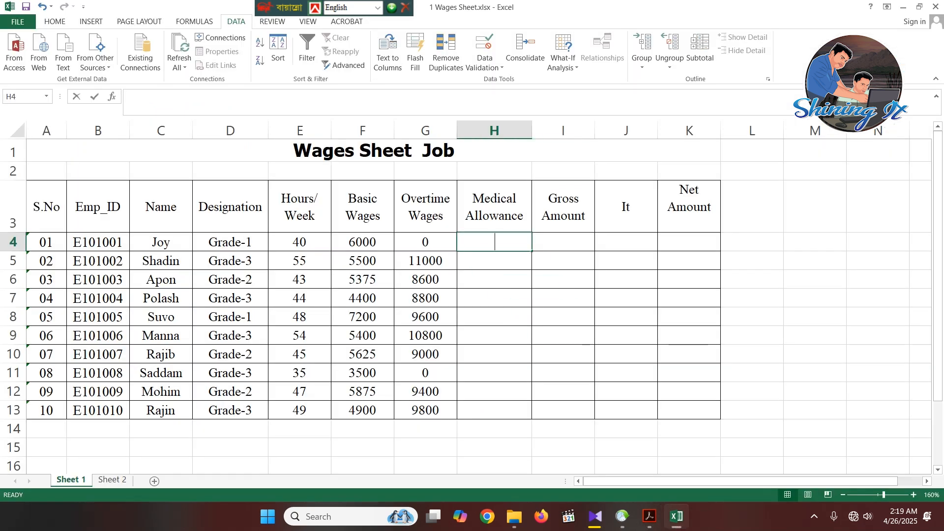
{"action": "type", "text": "500"}
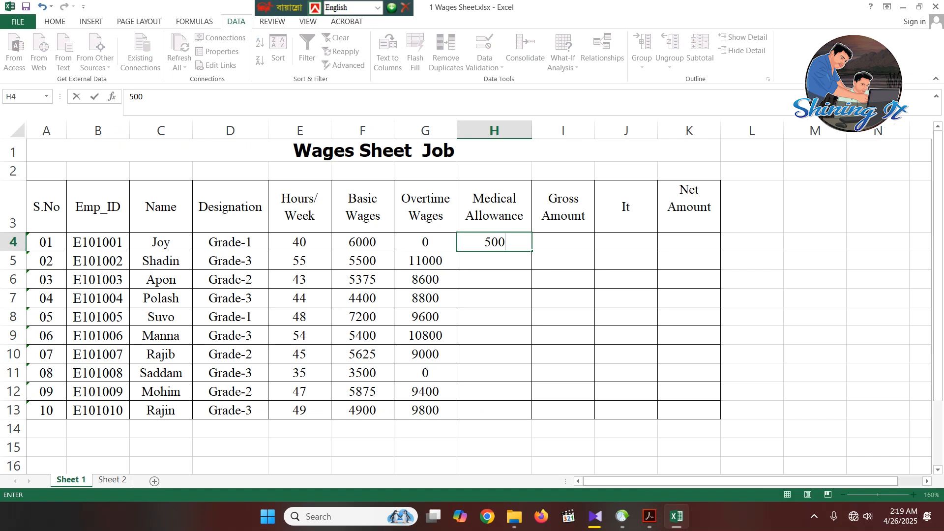
{"action": "left_click", "coordinate": [625, 391]}
{"action": "left_click", "coordinate": [494, 241]}
{"action": "left_click_drag", "start_coordinate": [532, 250], "coordinate": [536, 418]}
{"action": "left_click", "coordinate": [626, 354]}
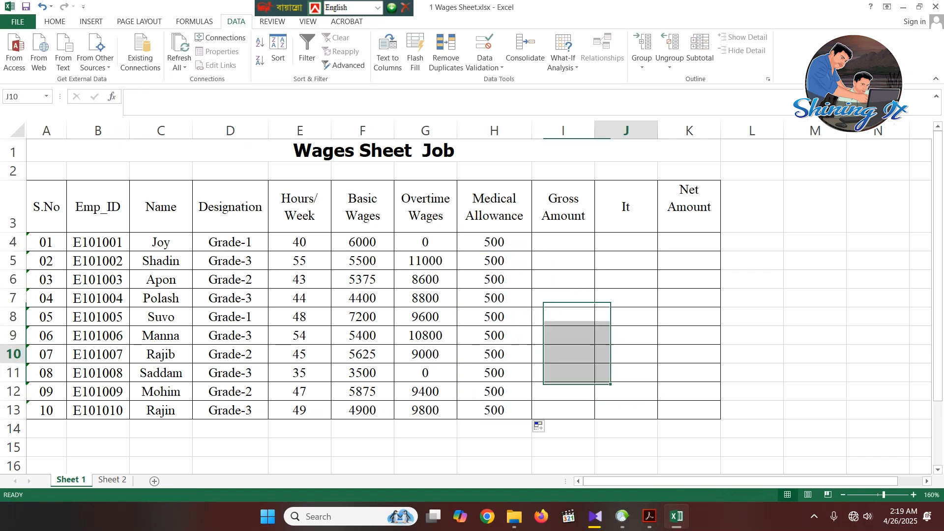
- Select I4, switch to the Acrobat PDF to examine how Gross Wages are calculated, and return to Excel
{"action": "left_click", "coordinate": [563, 242]}
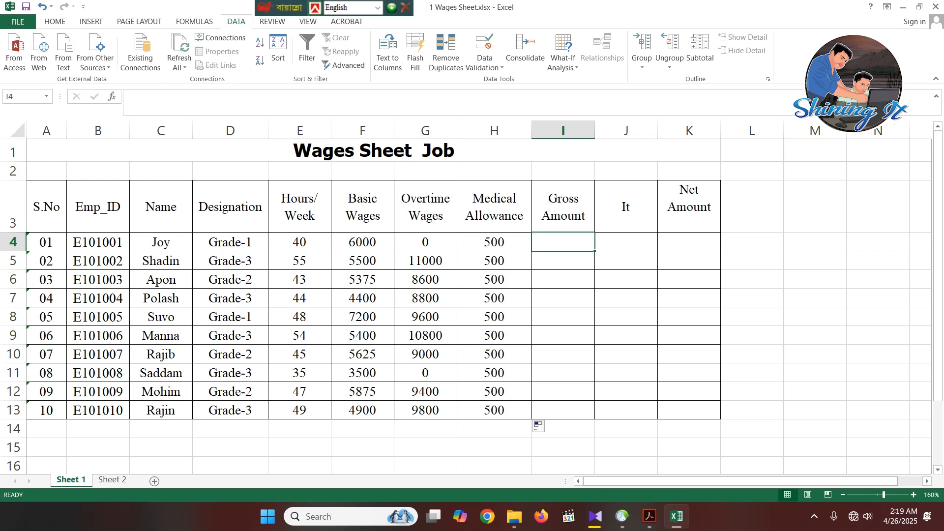
{"action": "left_click", "coordinate": [648, 517]}
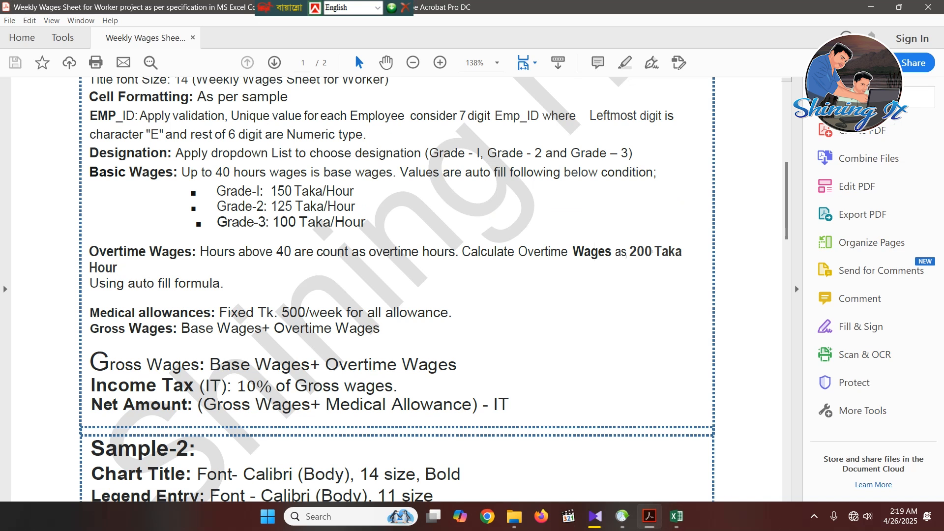
{"action": "left_click_drag", "start_coordinate": [181, 328], "coordinate": [380, 328]}
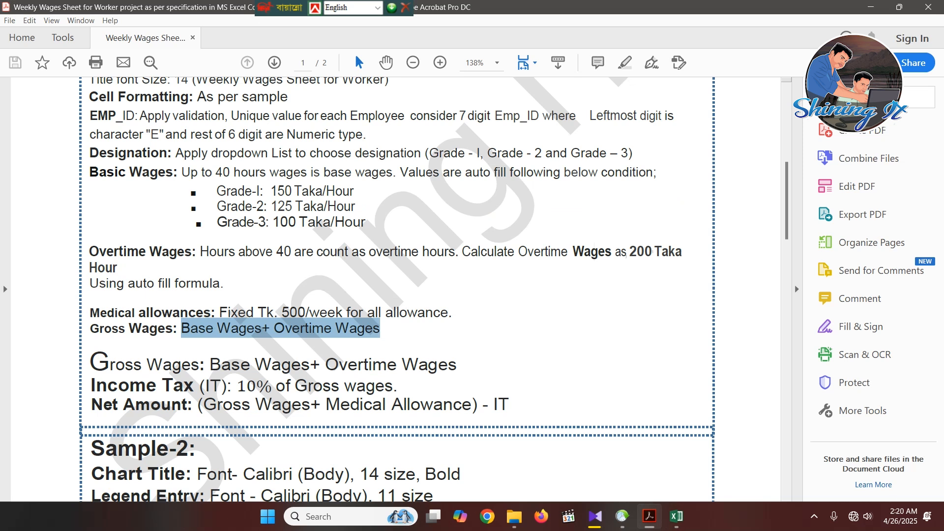
{"action": "left_click", "coordinate": [676, 516]}
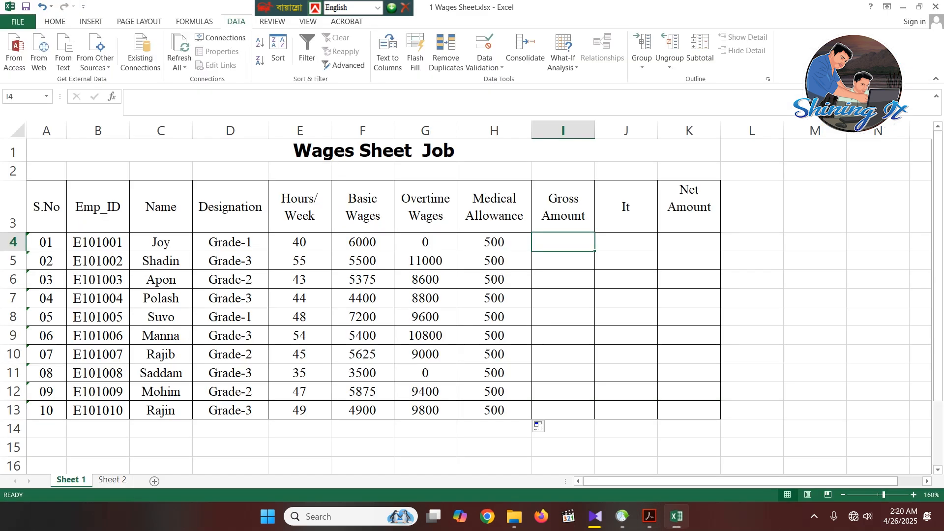
- Calculate the Gross Amount in I4 with =F4+G4 and fill the formula down through I13
{"action": "left_click", "coordinate": [562, 298]}
{"action": "left_click", "coordinate": [563, 242]}
{"action": "type", "text": "="}
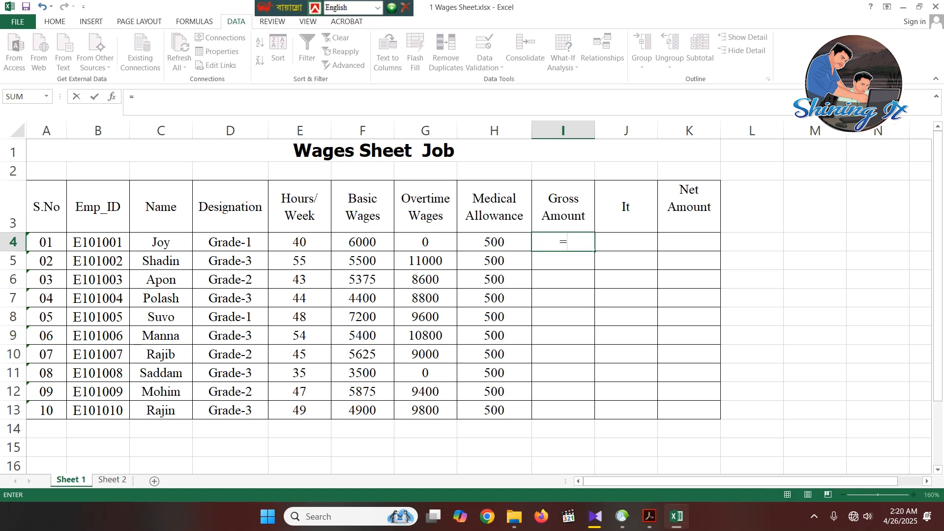
{"action": "left_click", "coordinate": [362, 242]}
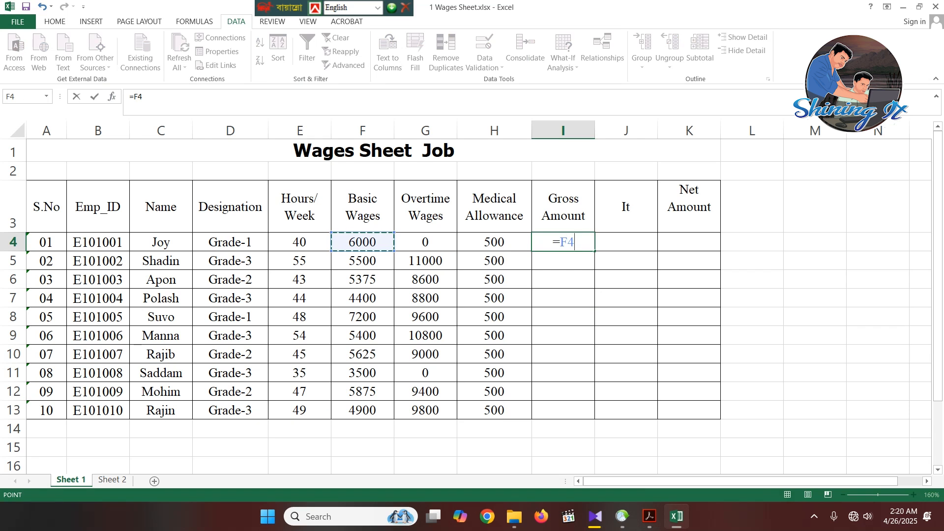
{"action": "type", "text": "+"}
{"action": "left_click", "coordinate": [425, 242]}
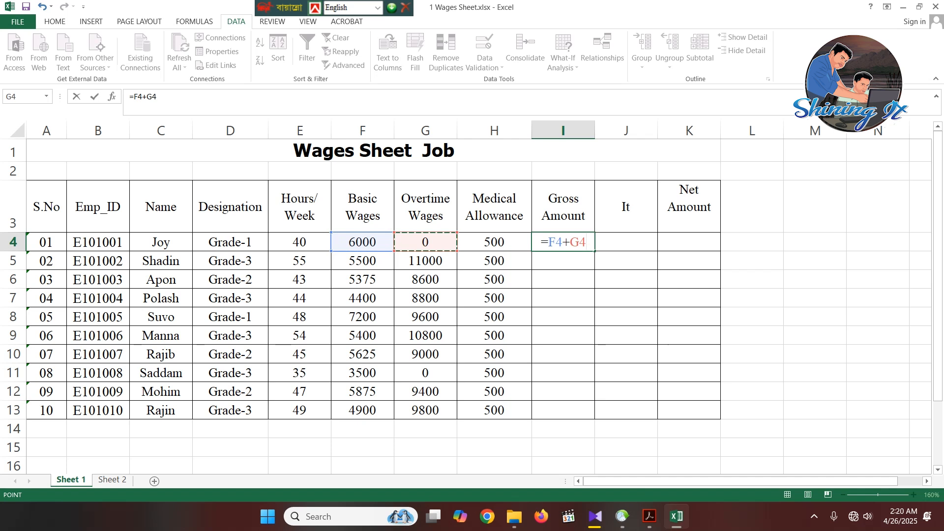
{"action": "key", "text": "Return"}
{"action": "left_click", "coordinate": [563, 242]}
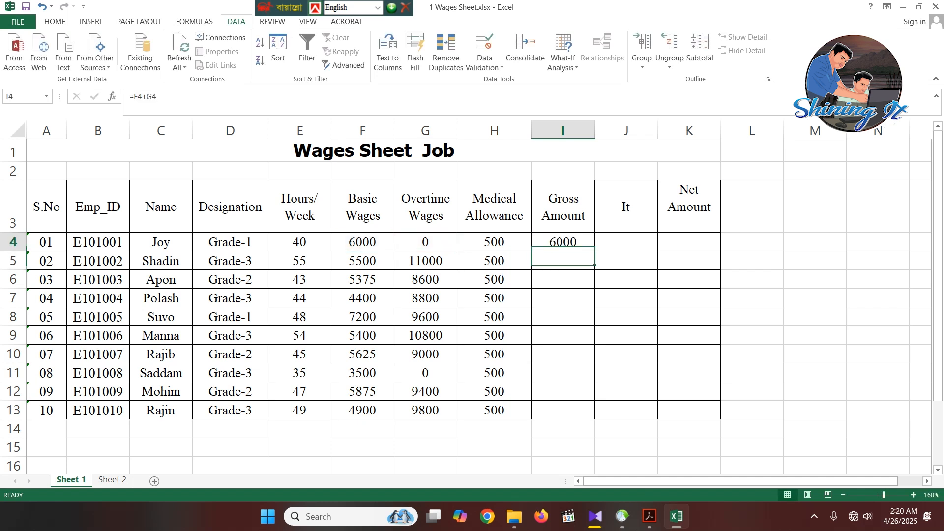
{"action": "left_click_drag", "start_coordinate": [594, 250], "coordinate": [595, 419]}
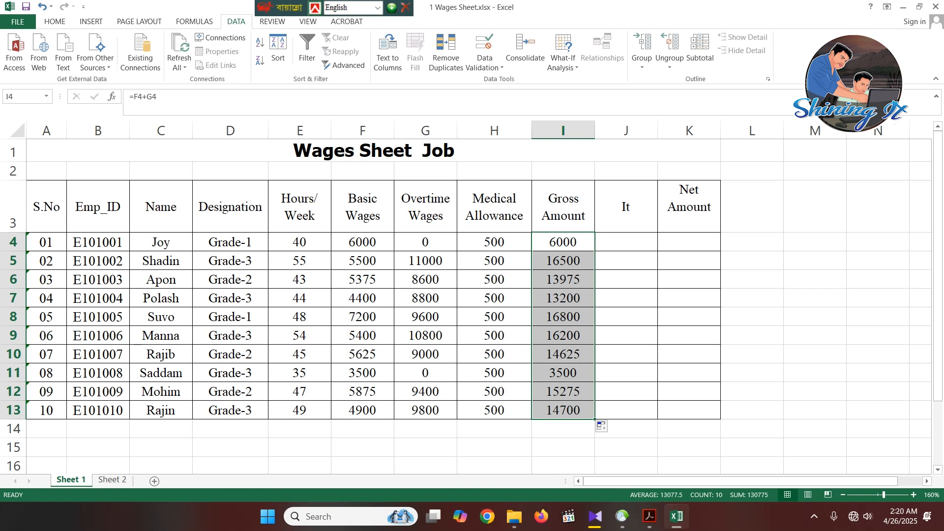
- Correct the column heading in J3 to IT
{"action": "double_click", "coordinate": [630, 207]}
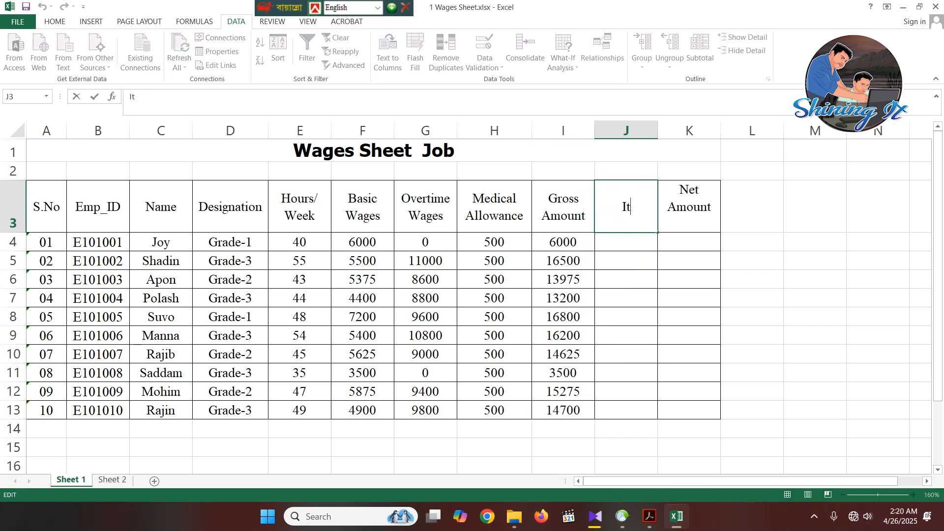
{"action": "key", "text": "BackSpace"}
{"action": "type", "text": "T"}
{"action": "left_click", "coordinate": [689, 241]}
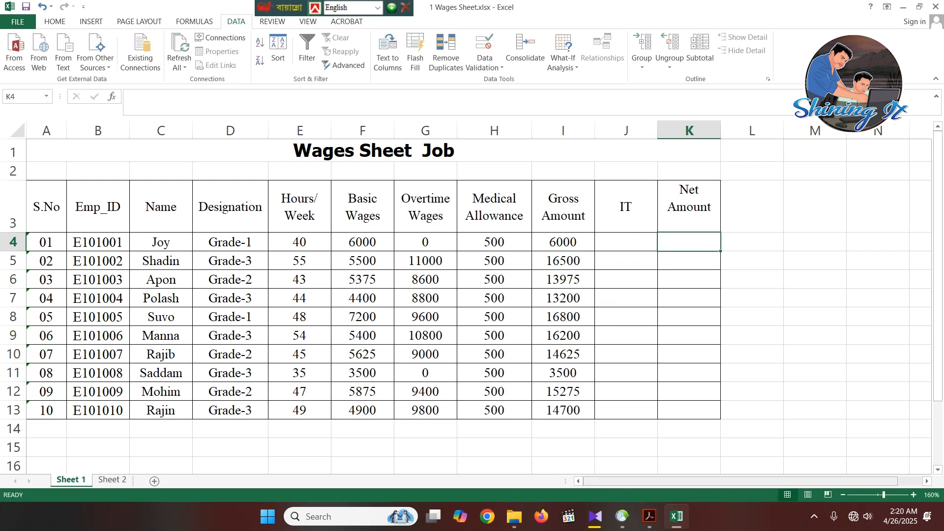
- Switch to the Acrobat PDF, examine the Income Tax rule under Gross Wages, and return to Excel
{"action": "left_click", "coordinate": [649, 517]}
{"action": "left_click", "coordinate": [302, 365]}
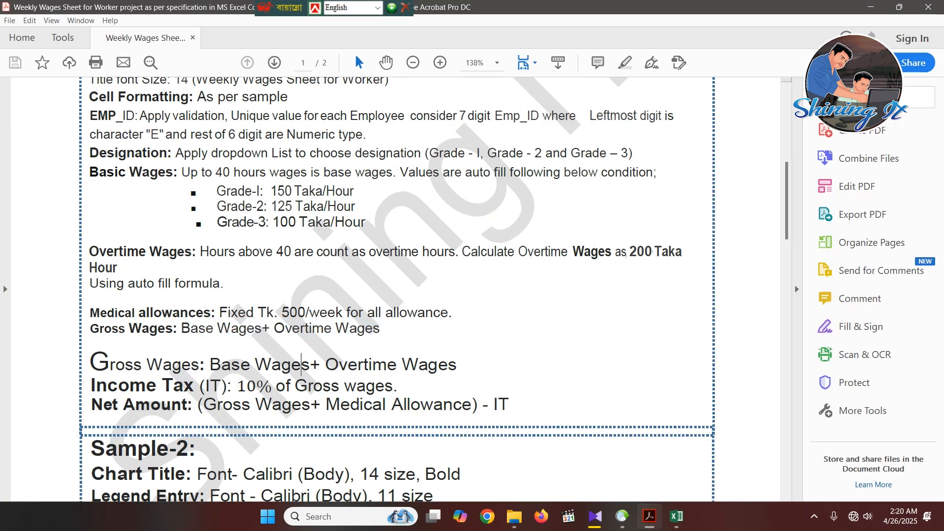
{"action": "left_click_drag", "start_coordinate": [237, 386], "coordinate": [398, 386]}
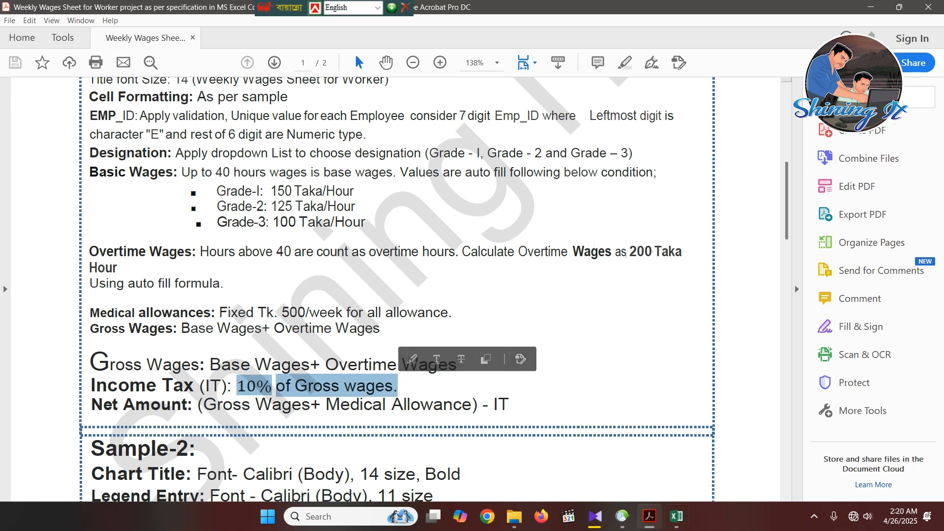
{"action": "left_click", "coordinate": [677, 516]}
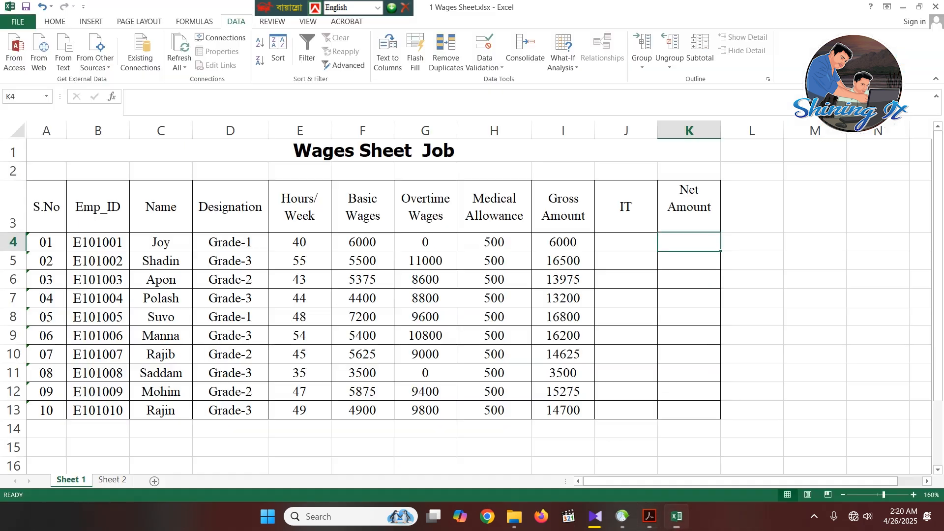
- Calculate the income tax in J4 with =I4*10% and fill the formula down through J13
{"action": "left_click", "coordinate": [626, 242]}
{"action": "type", "text": "="}
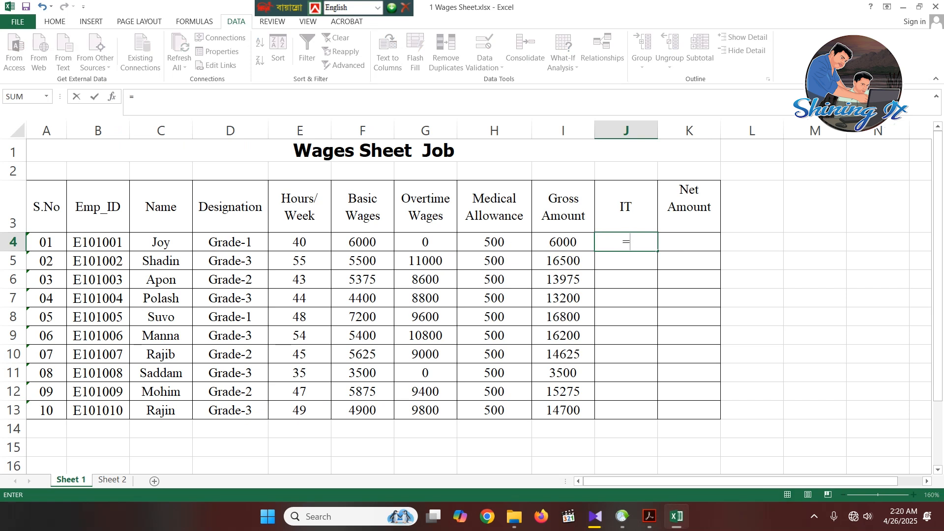
{"action": "key", "text": "Left"}
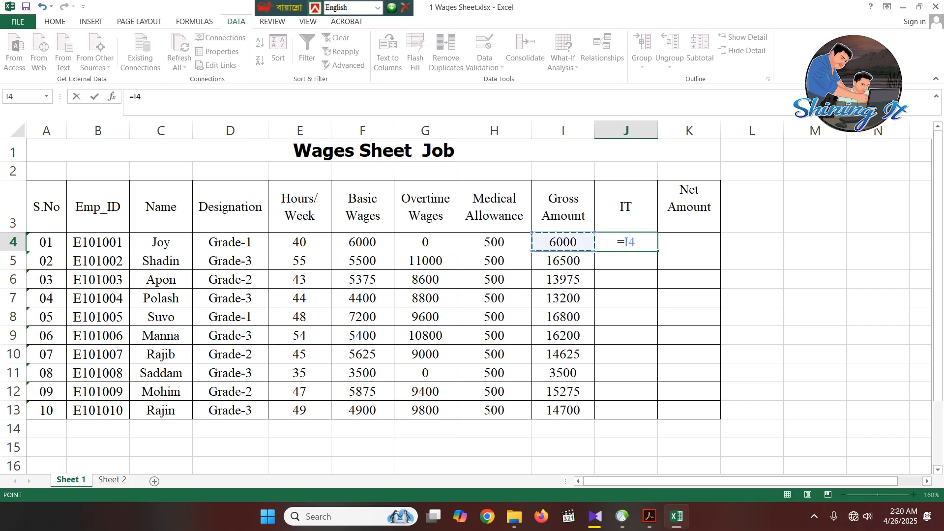
{"action": "type", "text": "*10"}
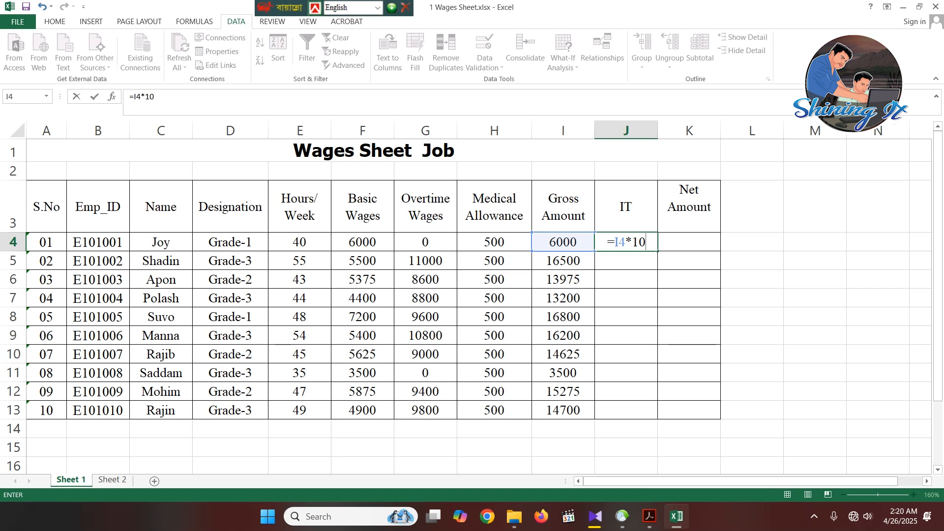
{"action": "type", "text": "%"}
{"action": "key", "text": "Return"}
{"action": "left_click", "coordinate": [626, 242]}
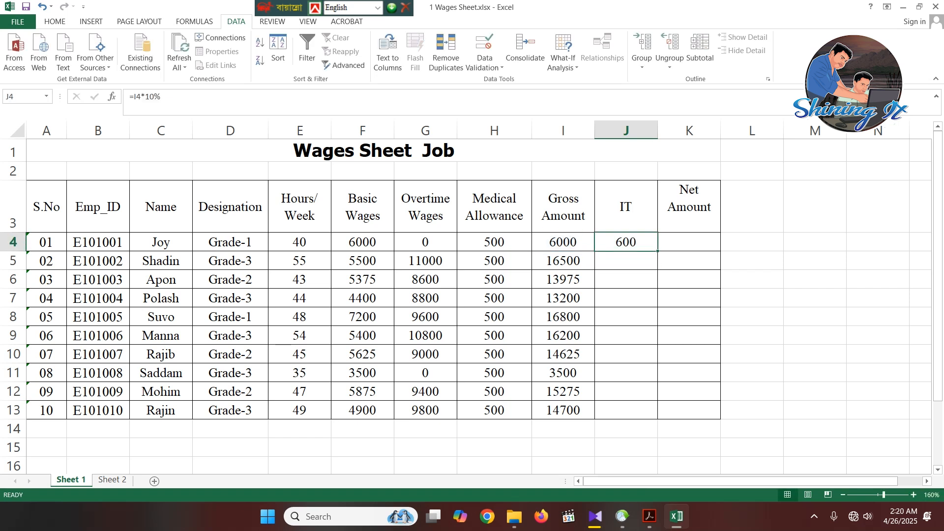
{"action": "left_click_drag", "start_coordinate": [657, 251], "coordinate": [657, 419]}
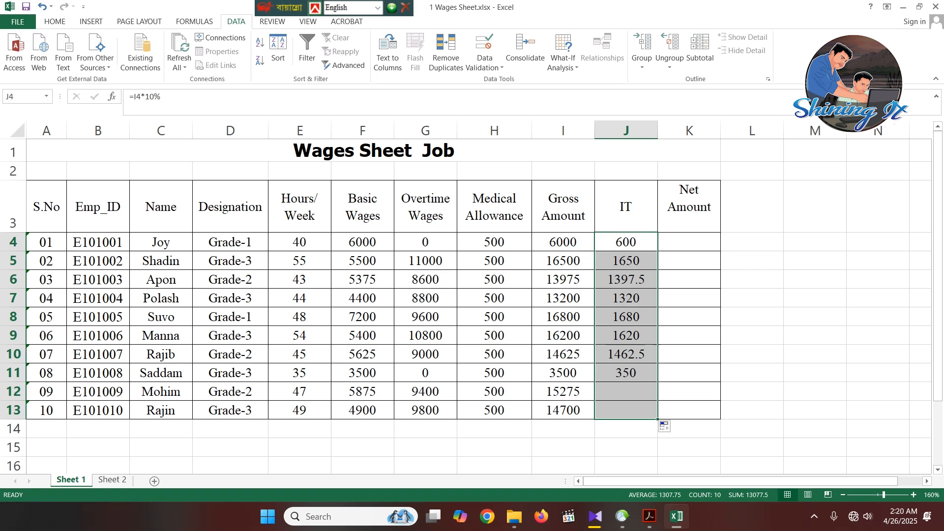
{"action": "left_click", "coordinate": [681, 373]}
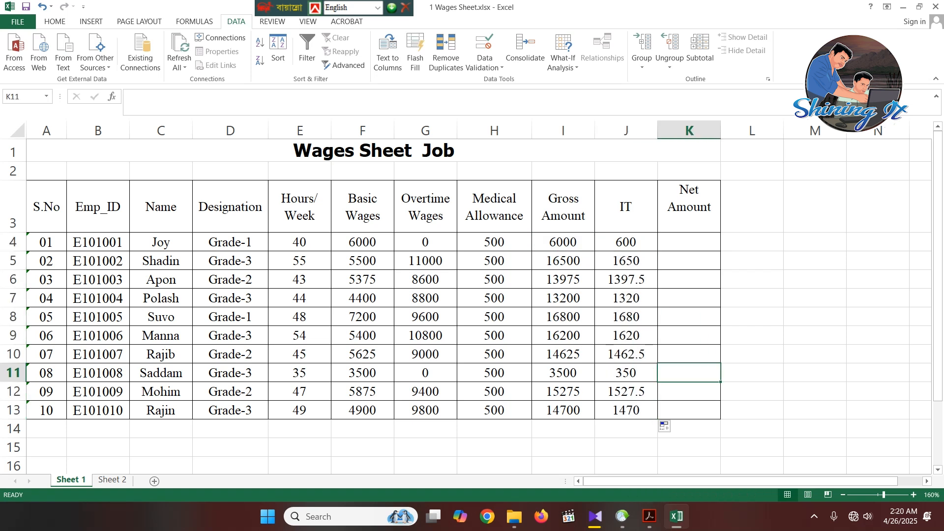
- Select K4, switch to the Acrobat PDF to examine the Net Amount rule, and return to Excel
{"action": "left_click", "coordinate": [688, 242]}
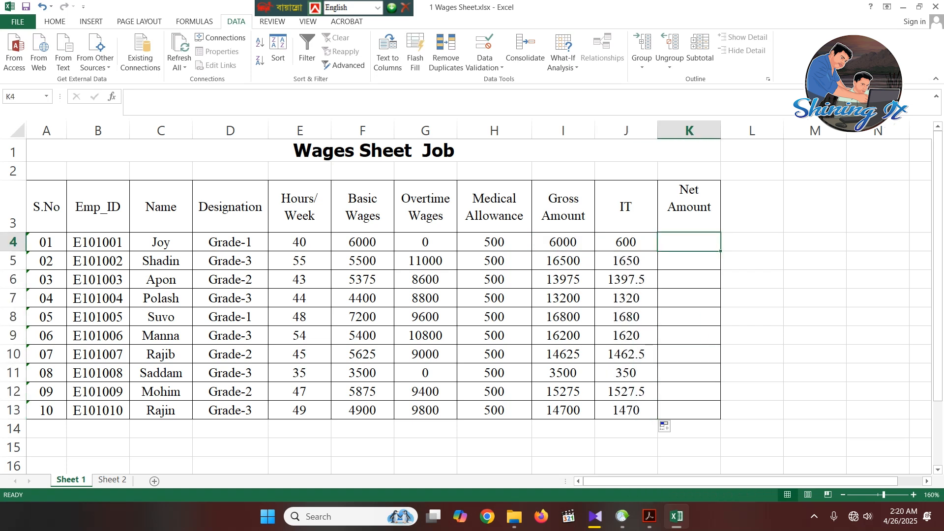
{"action": "left_click", "coordinate": [649, 517]}
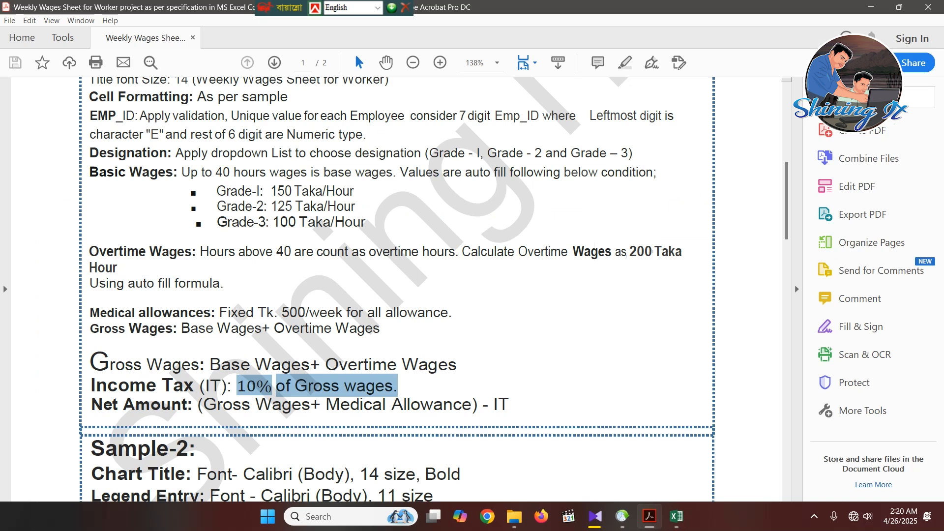
{"action": "left_click", "coordinate": [196, 448]}
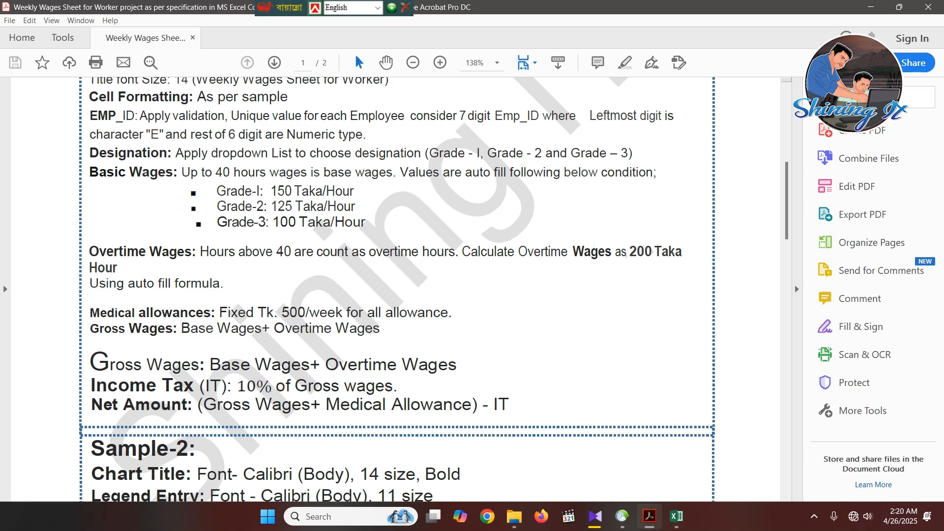
{"action": "left_click_drag", "start_coordinate": [198, 405], "coordinate": [471, 405]}
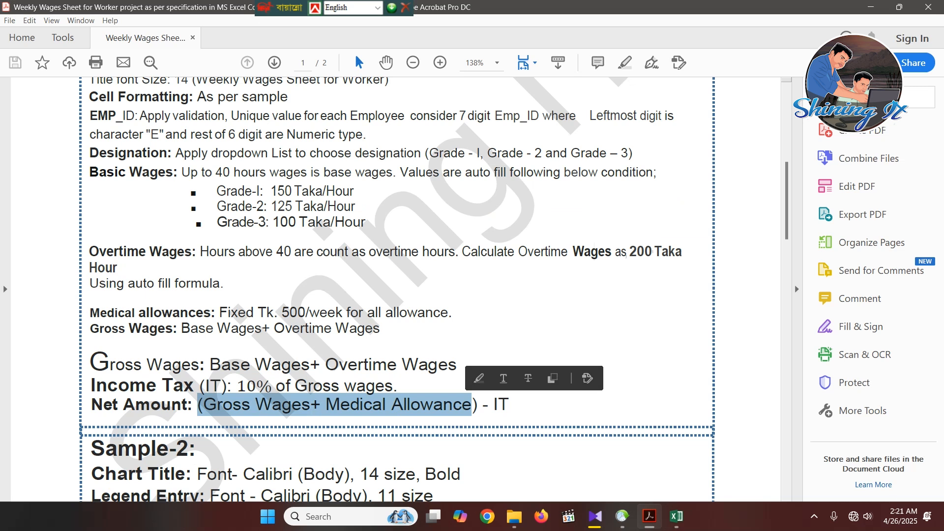
{"action": "left_click", "coordinate": [488, 405]}
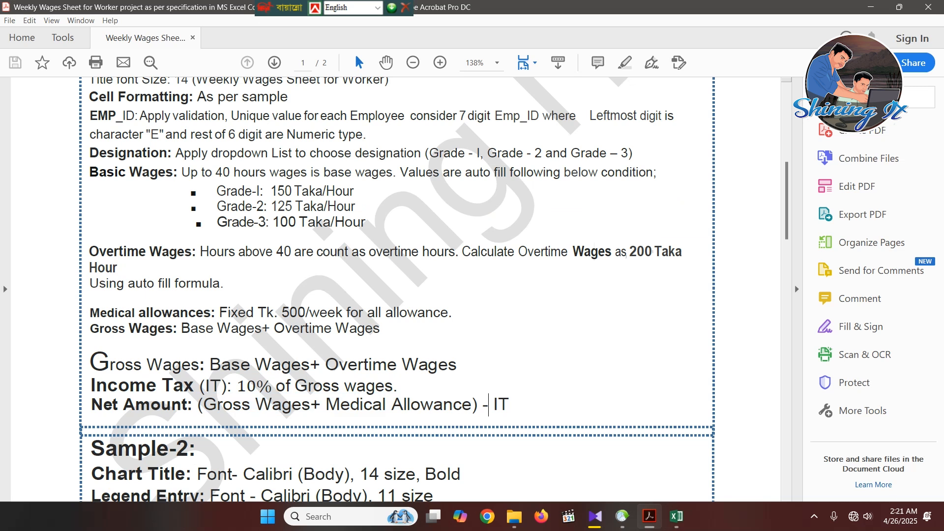
{"action": "key", "text": "alt+Tab"}
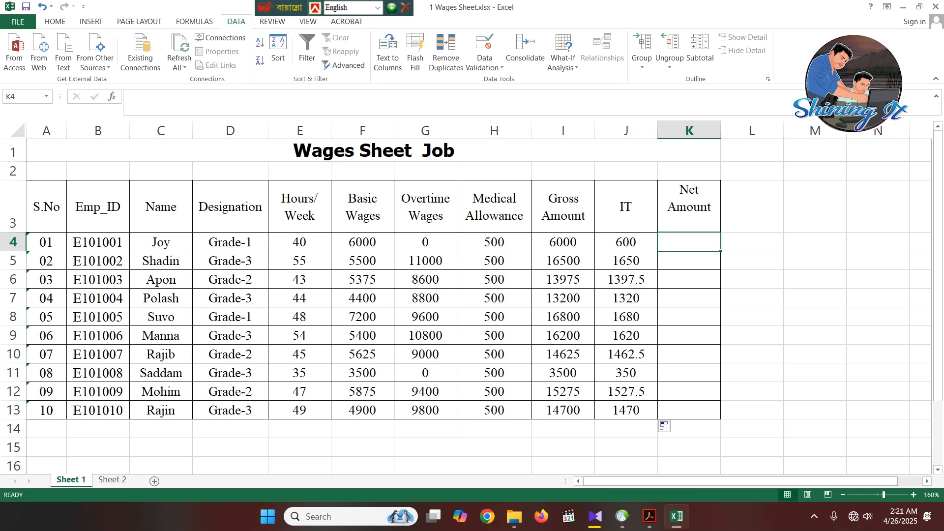
- Calculate the Net Amount in K4 with the formula =(H4+I4)-J4
{"action": "type", "text": "="}
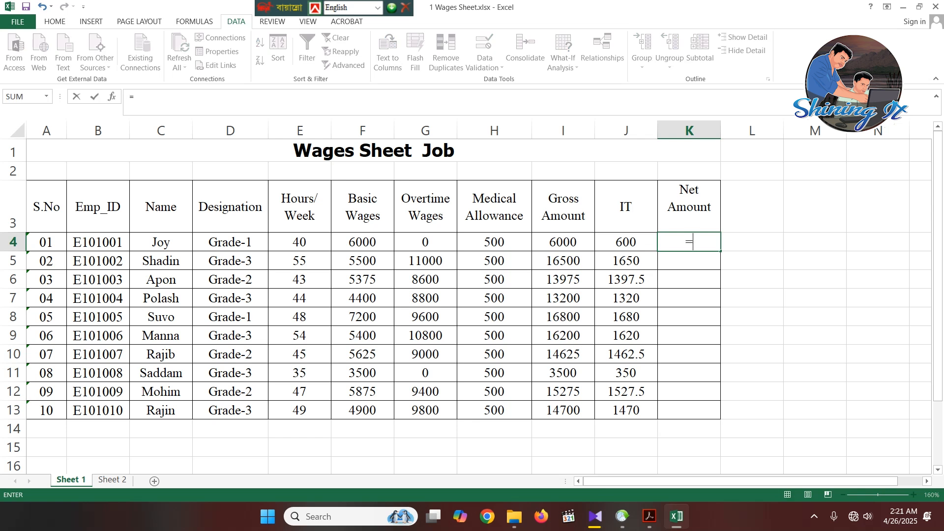
{"action": "key", "text": "Left"}
{"action": "key", "text": "Left"}
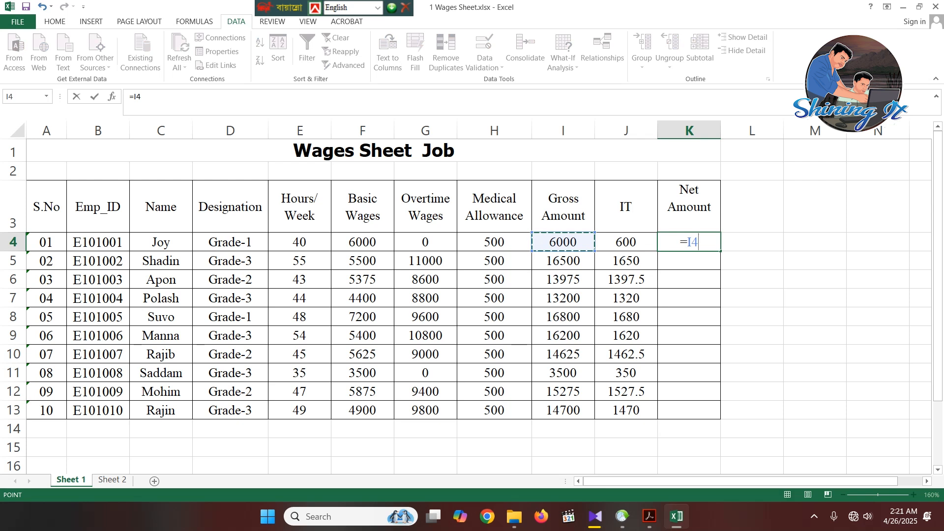
{"action": "key", "text": "BackSpace"}
{"action": "key", "text": "BackSpace"}
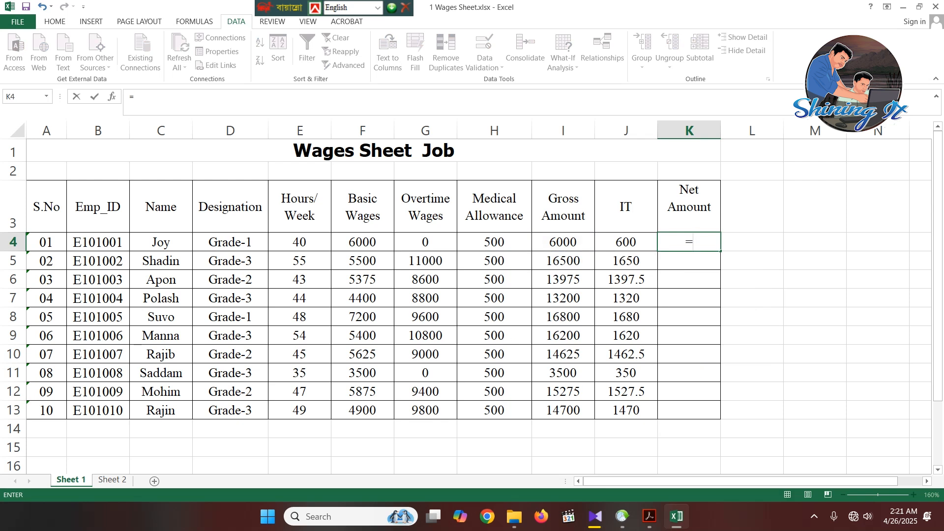
{"action": "type", "text": "("}
{"action": "key", "text": "Left"}
{"action": "key", "text": "Left"}
{"action": "key", "text": "Left"}
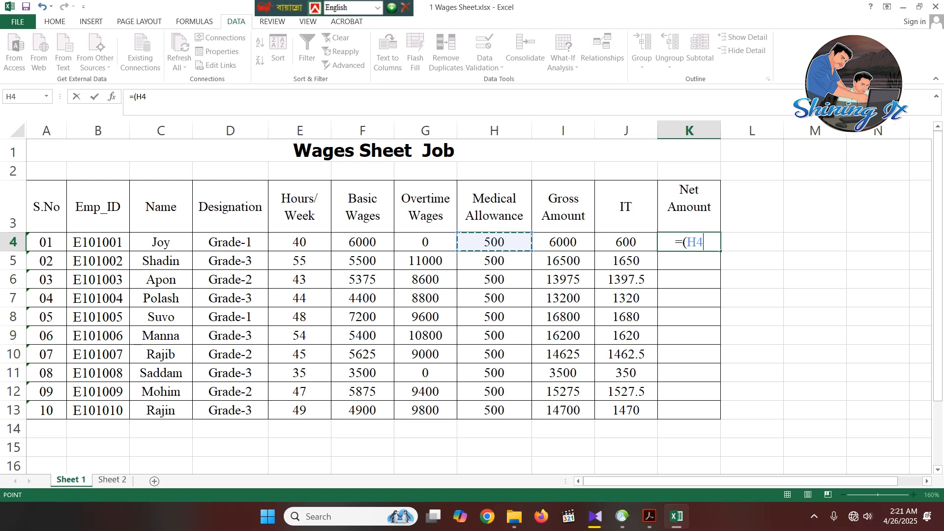
{"action": "type", "text": "+"}
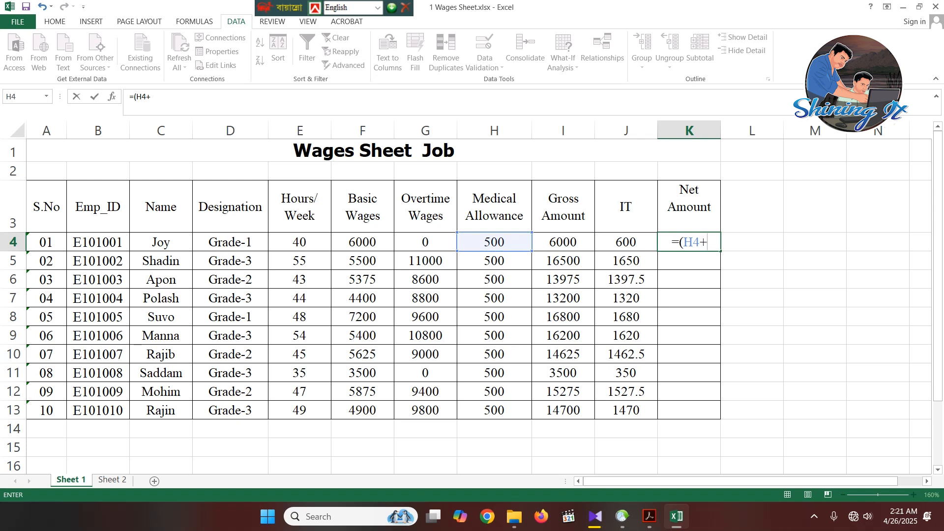
{"action": "key", "text": "Left"}
{"action": "key", "text": "Left"}
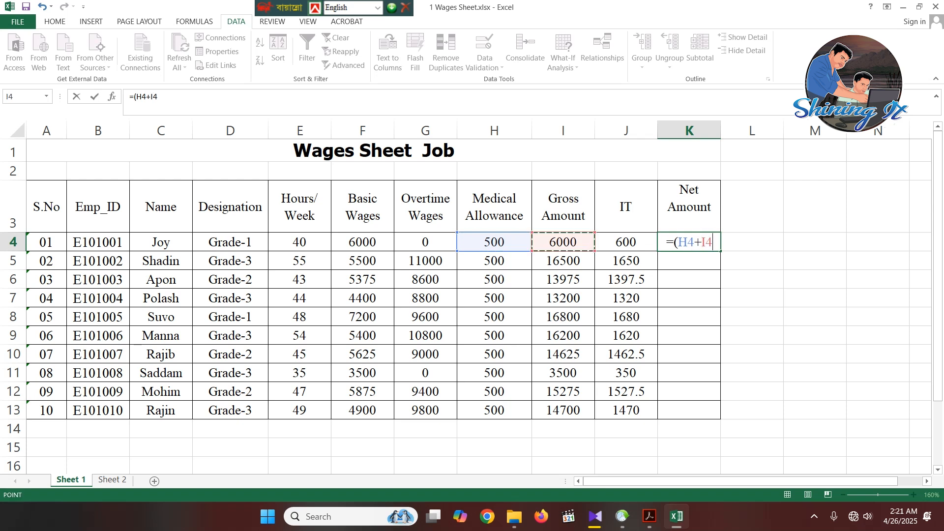
{"action": "type", "text": ")-"}
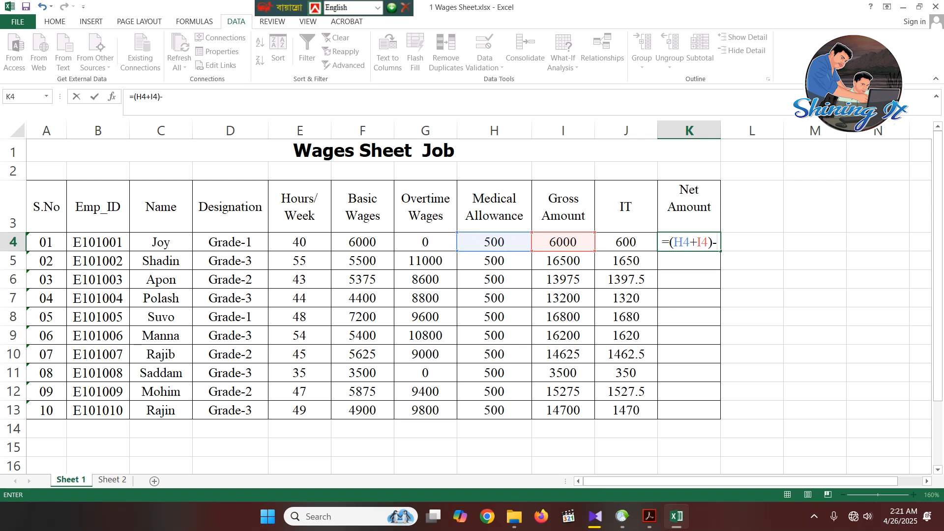
{"action": "key", "text": "Left"}
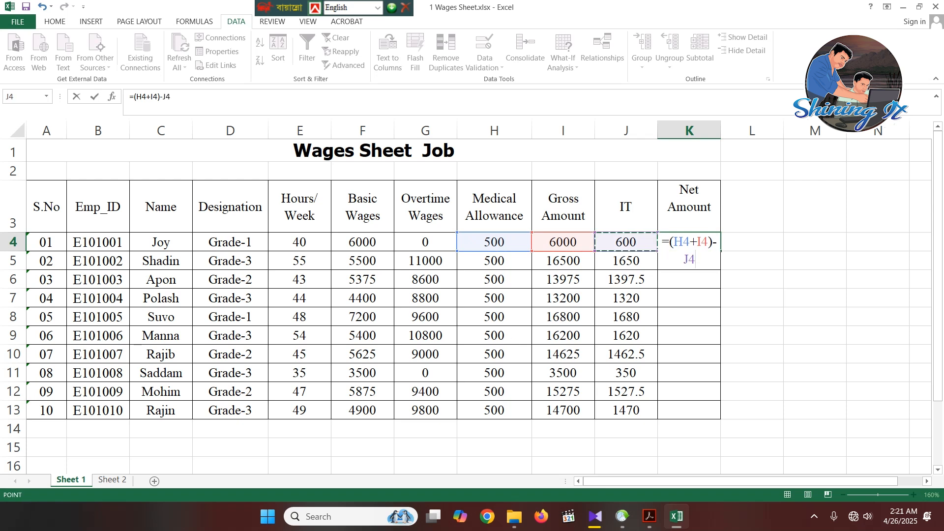
{"action": "key", "text": "Return"}
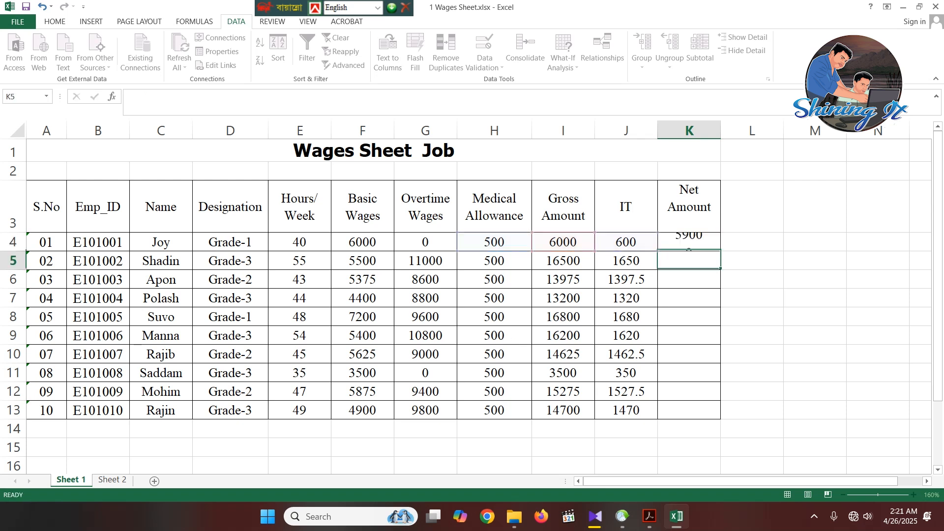
- Fill the Net Amount formula from K4 down through K13
{"action": "key", "text": "Up"}
{"action": "key", "text": "Right"}
{"action": "key", "text": "Left"}
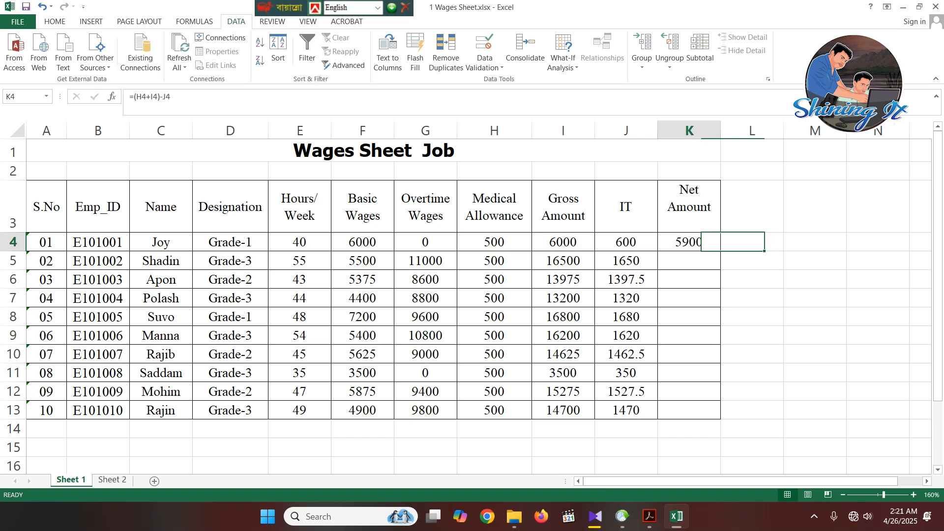
{"action": "left_click_drag", "start_coordinate": [720, 251], "coordinate": [708, 413]}
{"action": "left_click", "coordinate": [752, 298]}
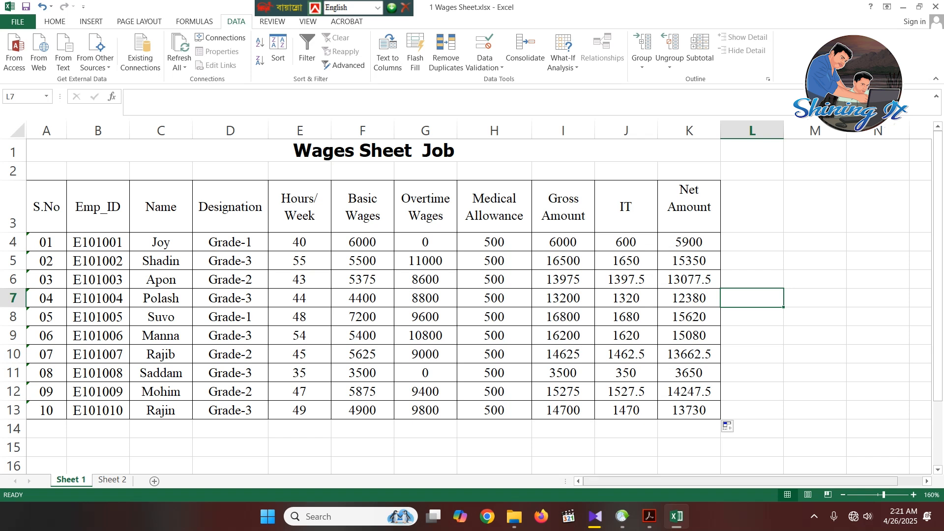
- Switch to the Acrobat PDF and examine the Sample-2 chart requirements, the Book Sell table and the Book Sell Report chart
{"action": "left_click", "coordinate": [649, 516]}
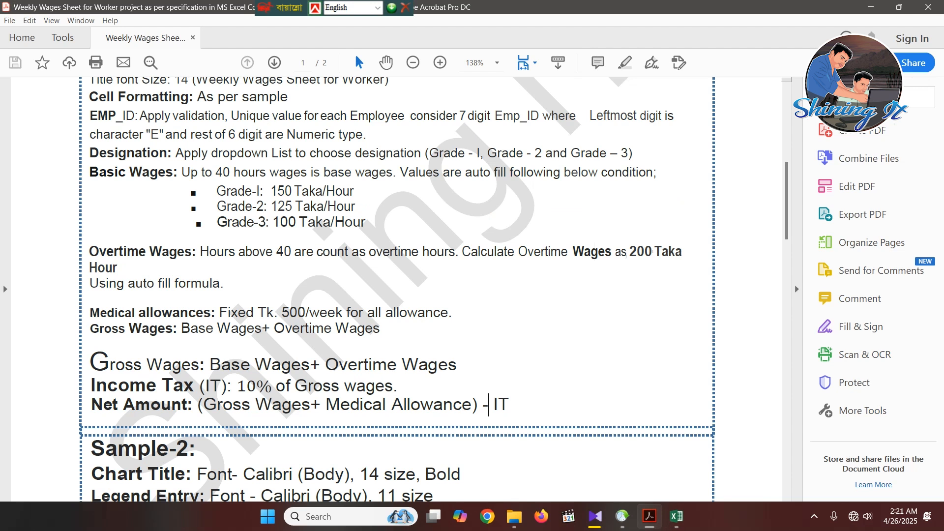
{"action": "scroll", "coordinate": [432, 289], "scroll_direction": "down", "scroll_amount": 1}
{"action": "scroll", "coordinate": [433, 289], "scroll_direction": "down", "scroll_amount": 5}
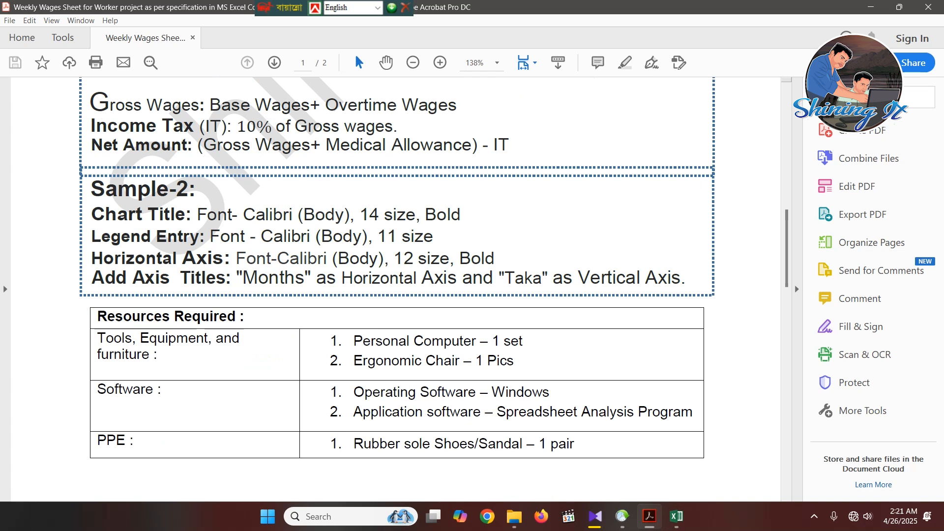
{"action": "scroll", "coordinate": [396, 289], "scroll_direction": "down", "scroll_amount": 15}
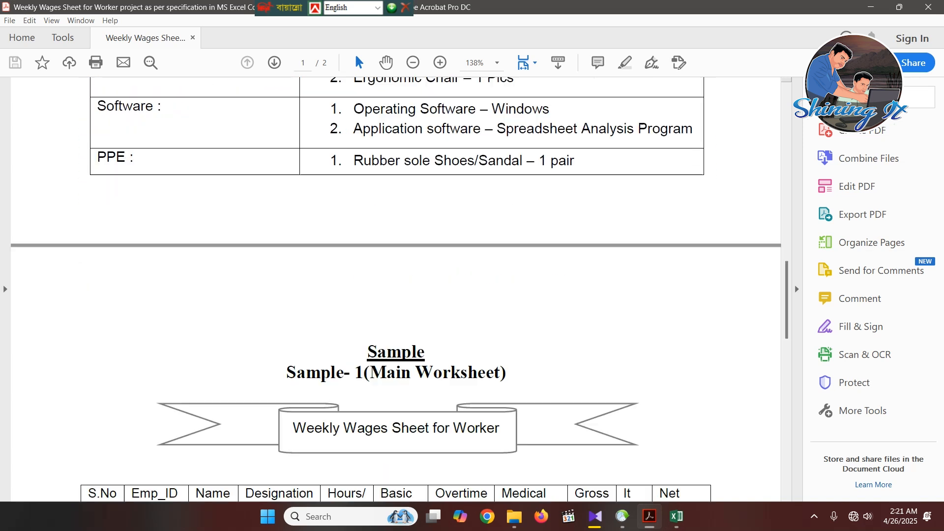
{"action": "scroll", "coordinate": [409, 289], "scroll_direction": "down", "scroll_amount": 3}
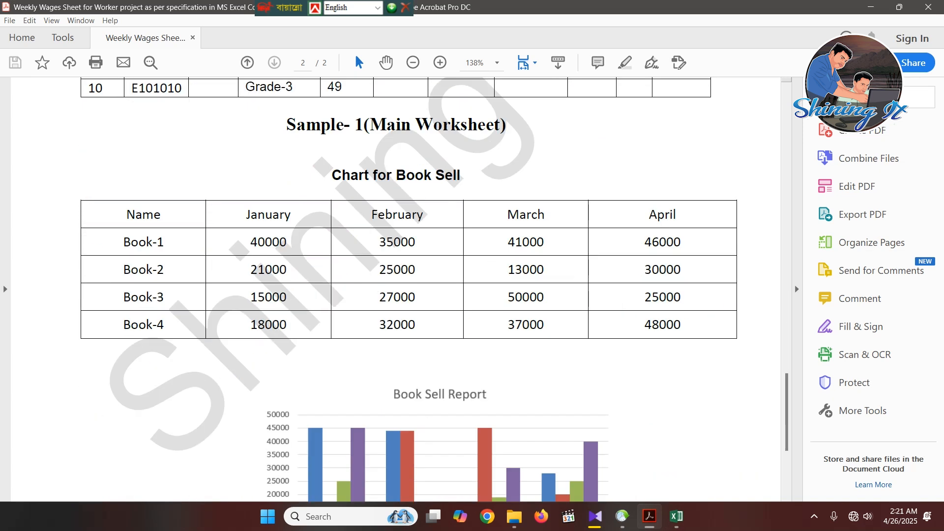
{"action": "scroll", "coordinate": [408, 289], "scroll_direction": "down", "scroll_amount": 2}
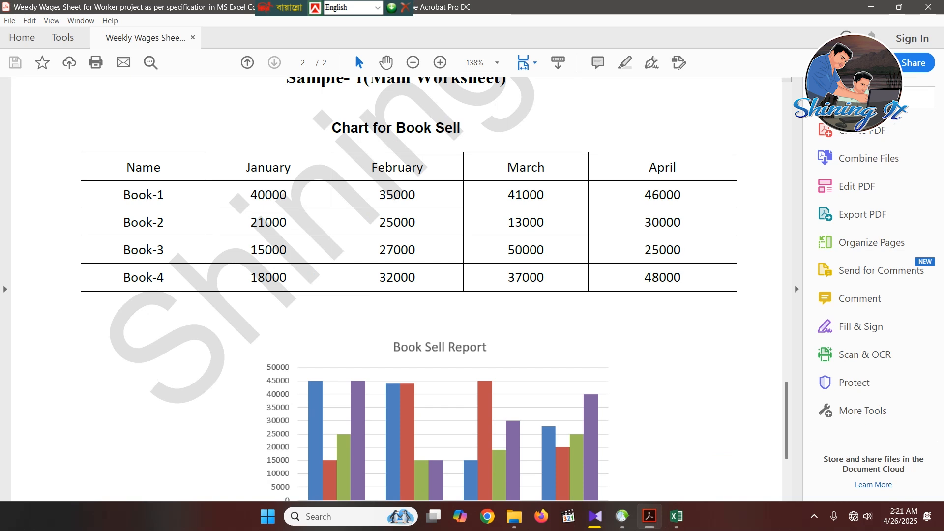
{"action": "scroll", "coordinate": [408, 289], "scroll_direction": "up", "scroll_amount": 1}
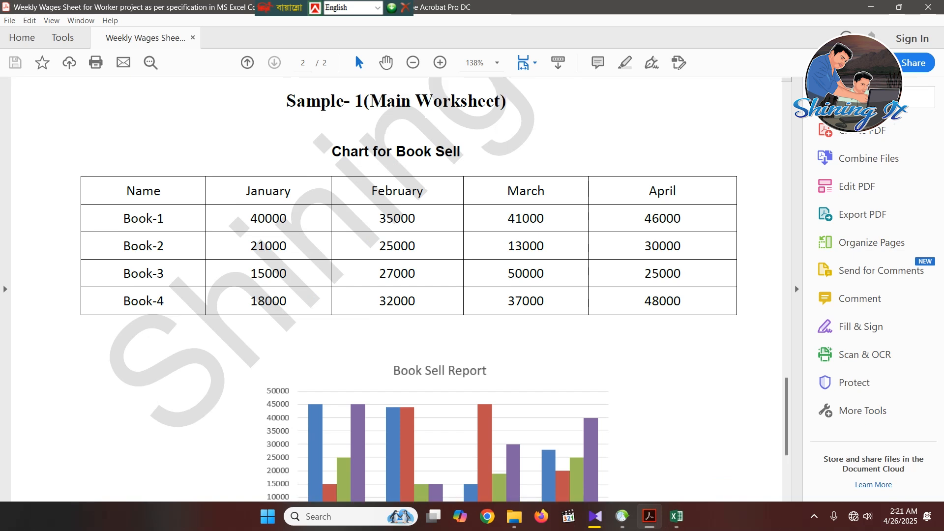
{"action": "scroll", "coordinate": [408, 289], "scroll_direction": "down", "scroll_amount": 5}
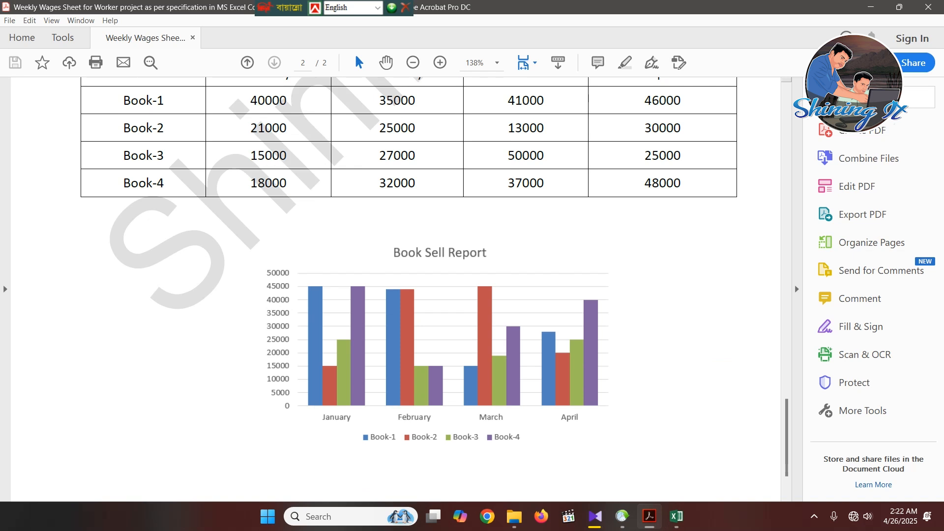
- Examine the sample Weekly Wages Sheet for Worker table and return to the Sample-2 chart formatting requirements
{"action": "scroll", "coordinate": [409, 289], "scroll_direction": "up", "scroll_amount": 20}
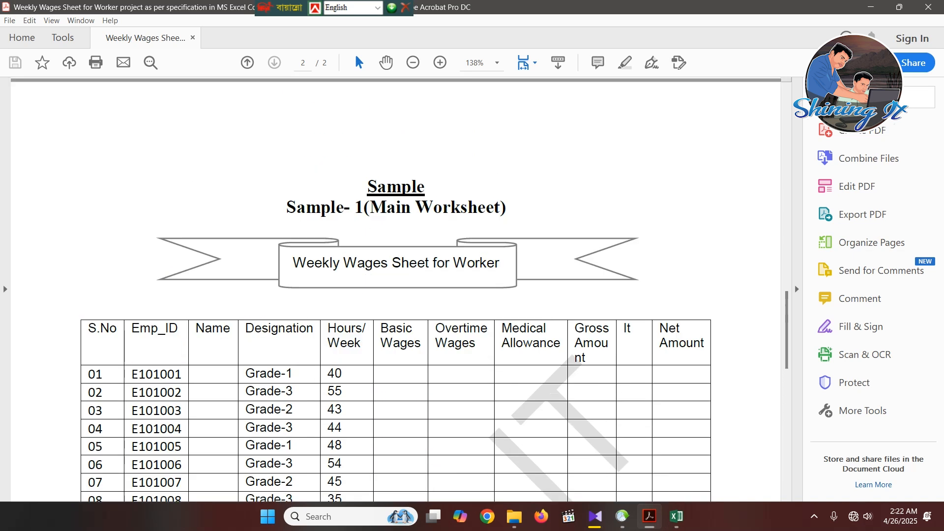
{"action": "scroll", "coordinate": [409, 289], "scroll_direction": "down", "scroll_amount": 19}
{"action": "scroll", "coordinate": [408, 289], "scroll_direction": "up", "scroll_amount": 8}
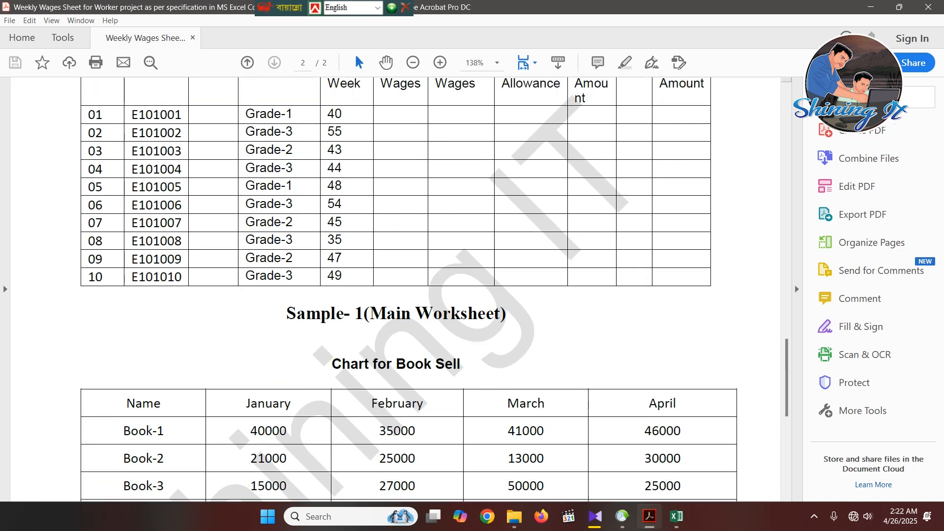
{"action": "scroll", "coordinate": [408, 289], "scroll_direction": "up", "scroll_amount": 8}
{"action": "scroll", "coordinate": [409, 289], "scroll_direction": "down", "scroll_amount": 4}
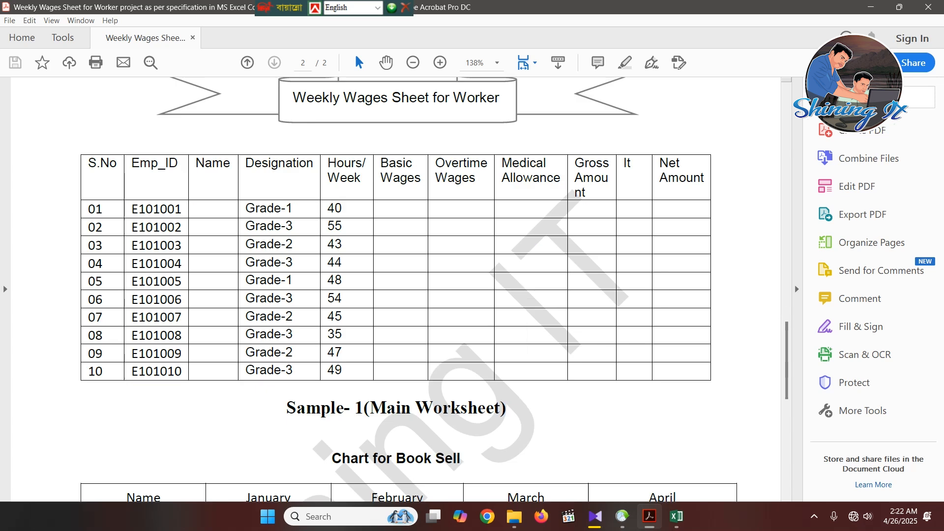
{"action": "scroll", "coordinate": [409, 289], "scroll_direction": "down", "scroll_amount": 8}
{"action": "scroll", "coordinate": [408, 289], "scroll_direction": "up", "scroll_amount": 10}
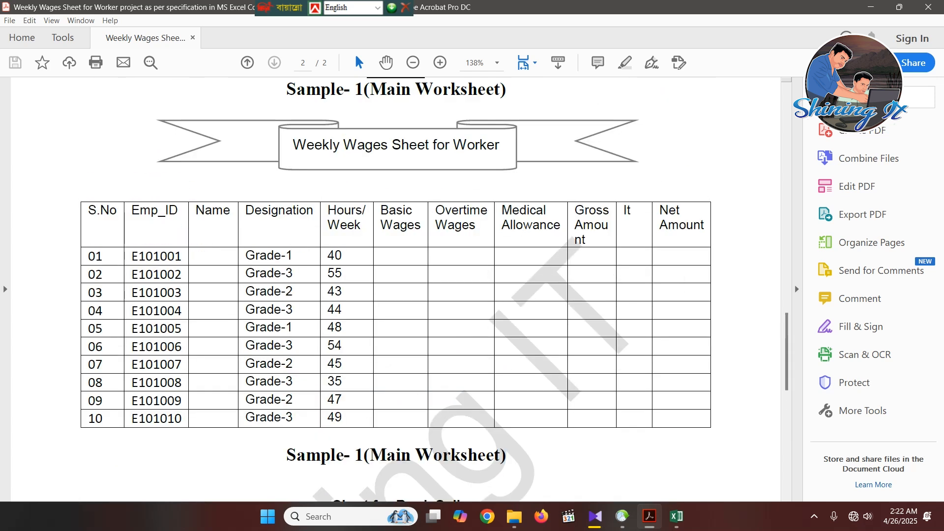
{"action": "scroll", "coordinate": [408, 289], "scroll_direction": "up", "scroll_amount": 20}
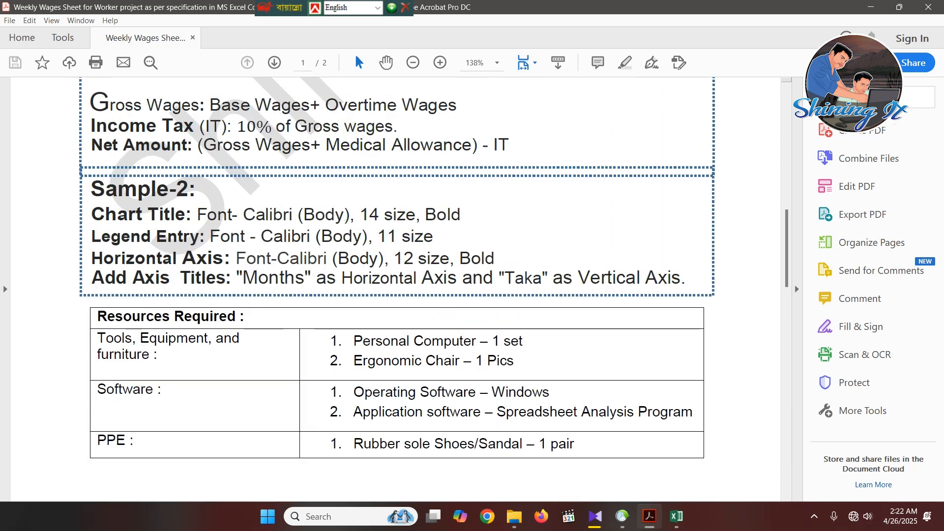
- Switch from the PDF back to Excel and open Sheet 2 with the Book Sell table
{"action": "scroll", "coordinate": [408, 289], "scroll_direction": "up", "scroll_amount": 1}
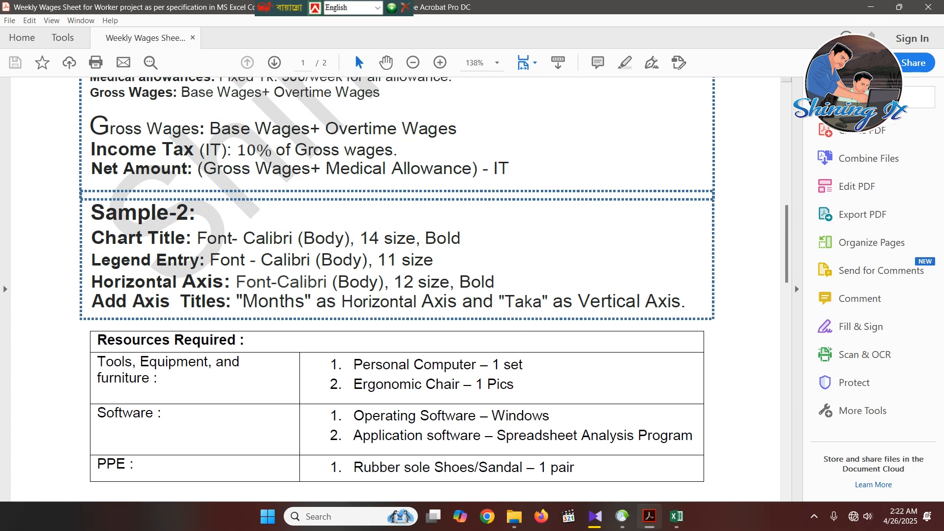
{"action": "left_click", "coordinate": [871, 7]}
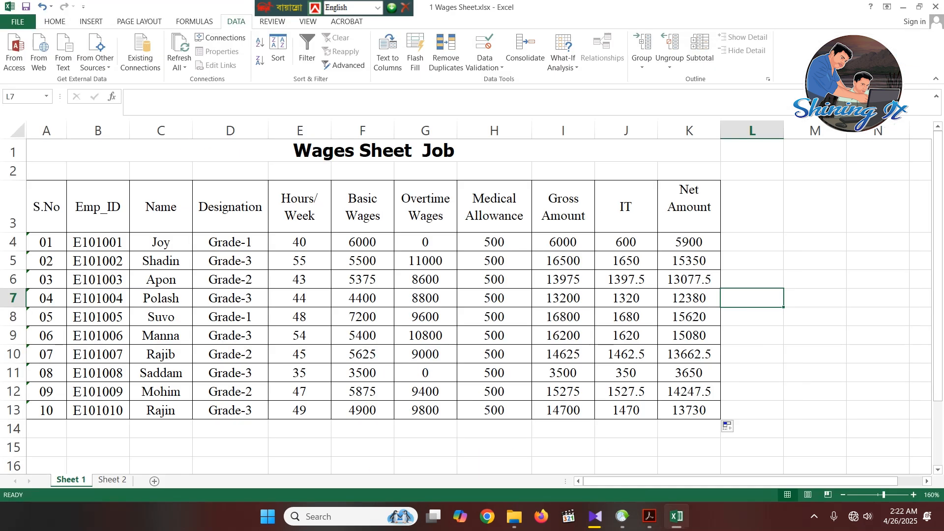
{"action": "left_click", "coordinate": [563, 447]}
{"action": "key", "text": "ctrl+Page_Down"}
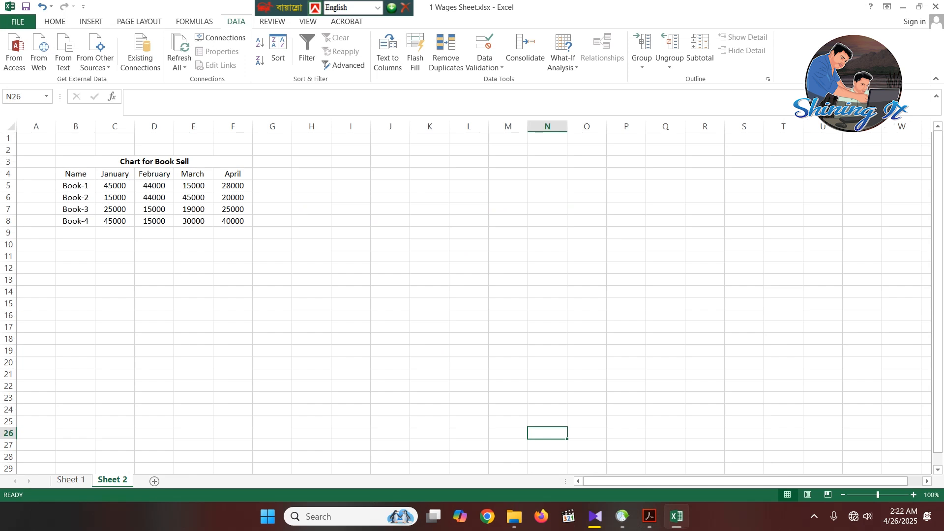
{"action": "left_click_drag", "start_coordinate": [154, 161], "coordinate": [227, 221]}
{"action": "left_click", "coordinate": [351, 292]}
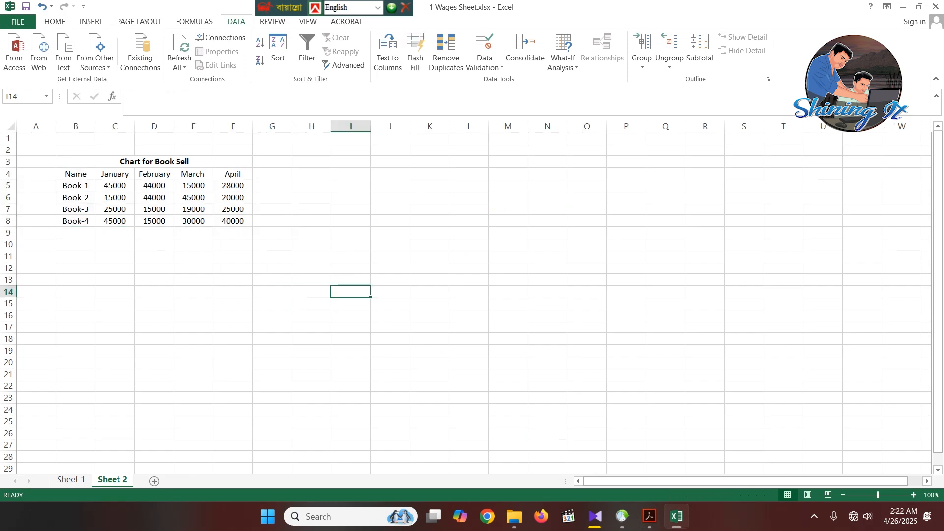
- Set the font size of the merged "Chart for Book Sell" heading in B3 to 14
{"action": "left_click", "coordinate": [154, 161]}
{"action": "left_click", "coordinate": [55, 21]}
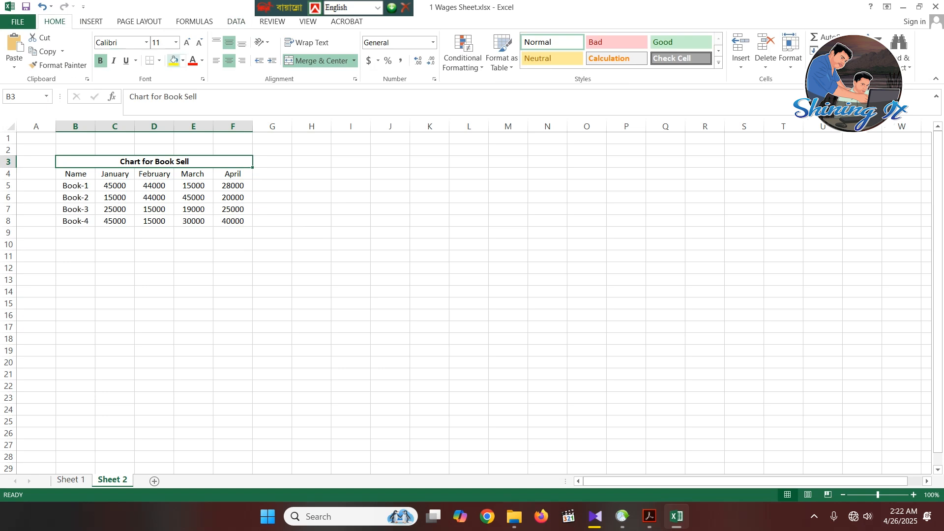
{"action": "left_click", "coordinate": [176, 43]}
{"action": "left_click", "coordinate": [158, 115]}
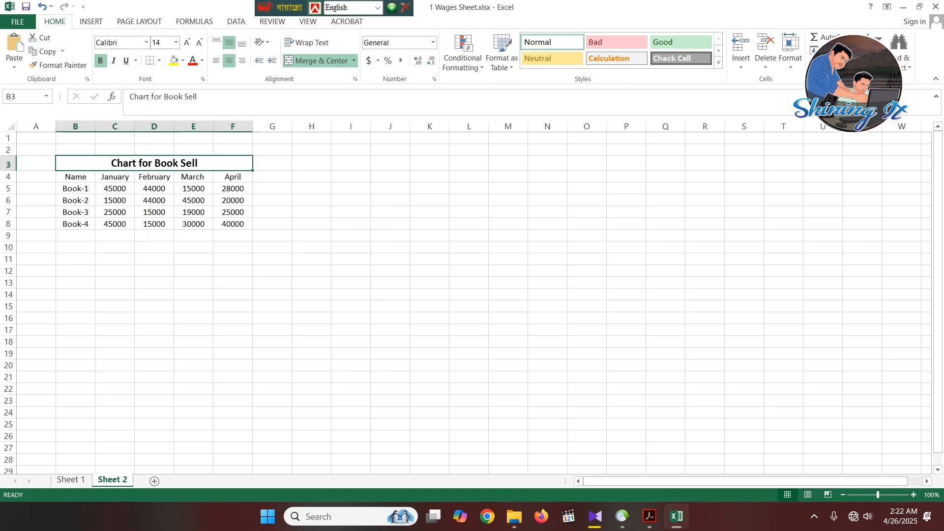
{"action": "left_click", "coordinate": [350, 270]}
- Check the Sample-2 font requirements in the Acrobat PDF and return to the Book Sell table in Excel
{"action": "left_click", "coordinate": [649, 517]}
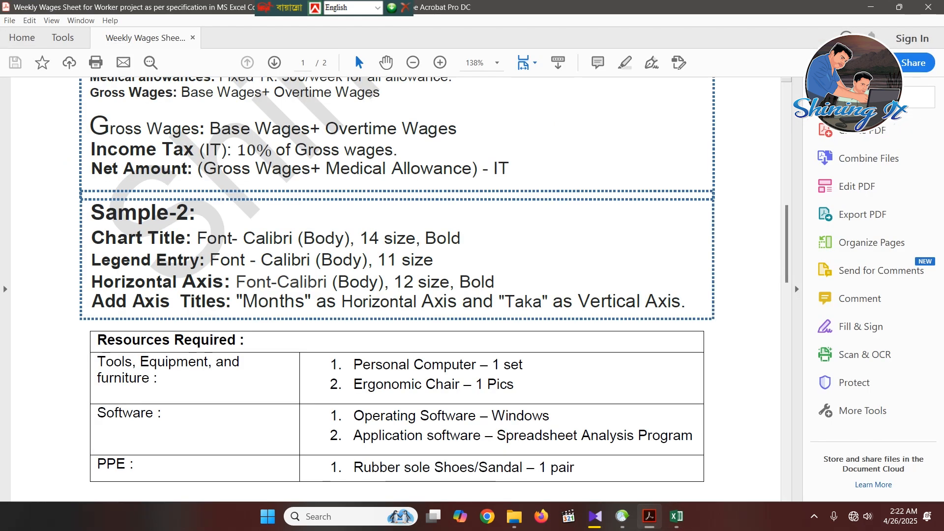
{"action": "left_click", "coordinate": [676, 517]}
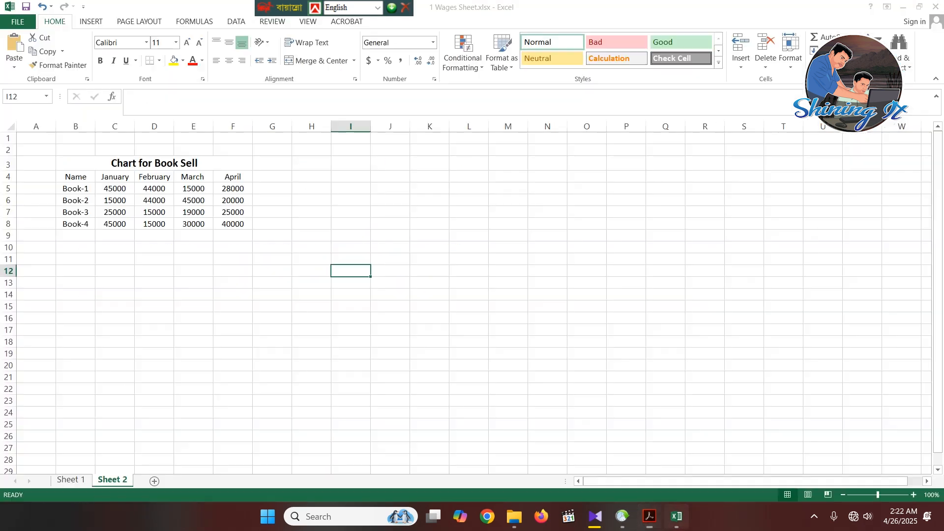
{"action": "left_click", "coordinate": [232, 306]}
{"action": "left_click_drag", "start_coordinate": [75, 176], "coordinate": [233, 224]}
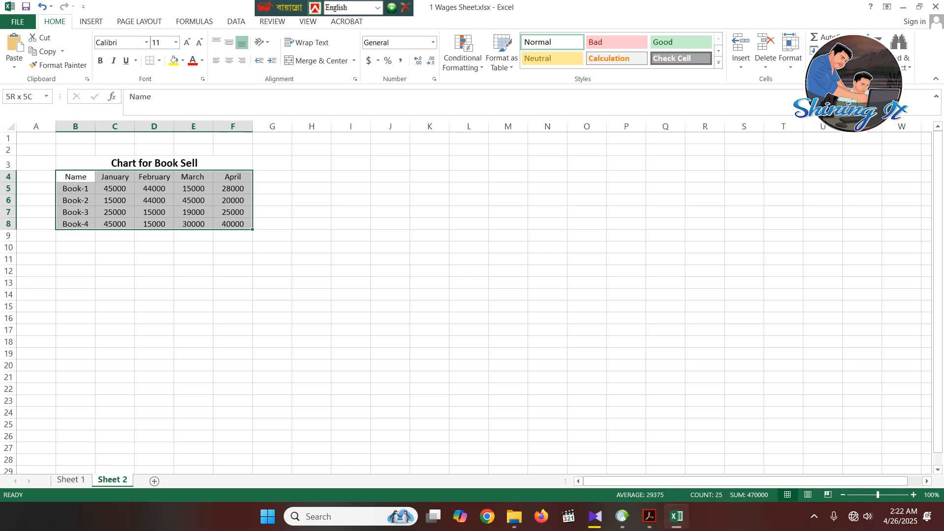
{"action": "left_click", "coordinate": [430, 342]}
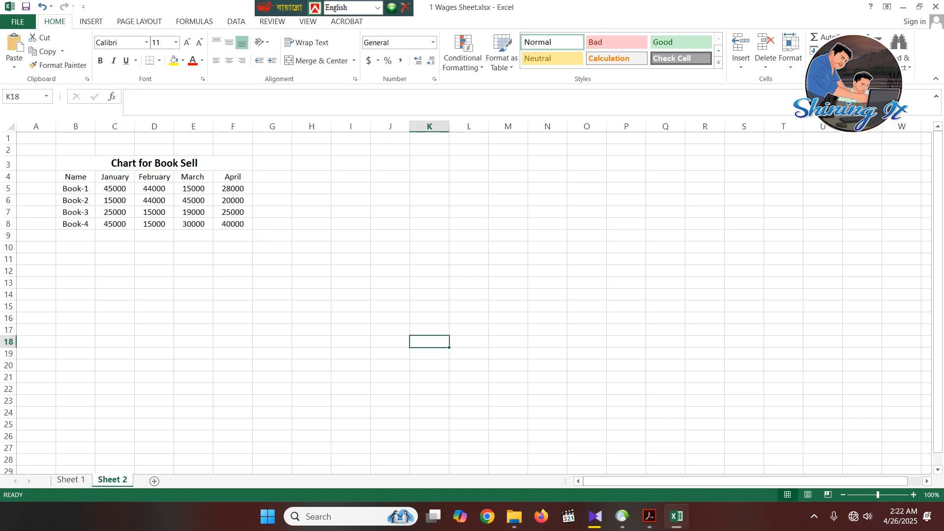
{"action": "left_click", "coordinate": [389, 259]}
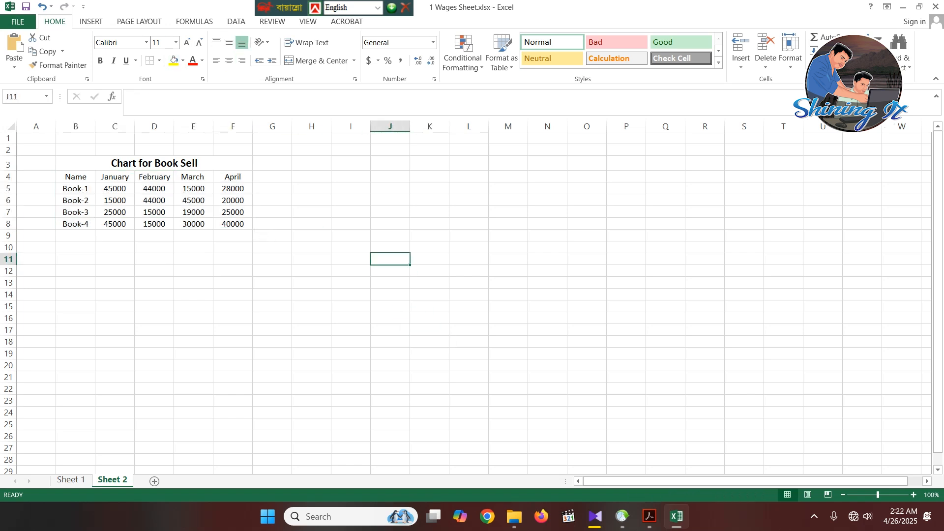
- Insert a 2-D clustered column chart from the Book Sell table, including its heading, in B3:F8
{"action": "left_click_drag", "start_coordinate": [115, 163], "coordinate": [233, 223]}
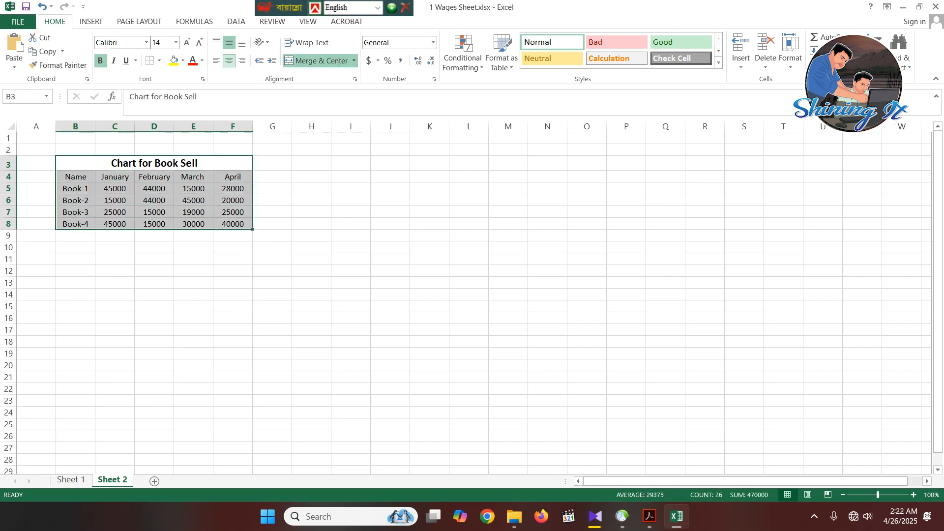
{"action": "left_click", "coordinate": [91, 22]}
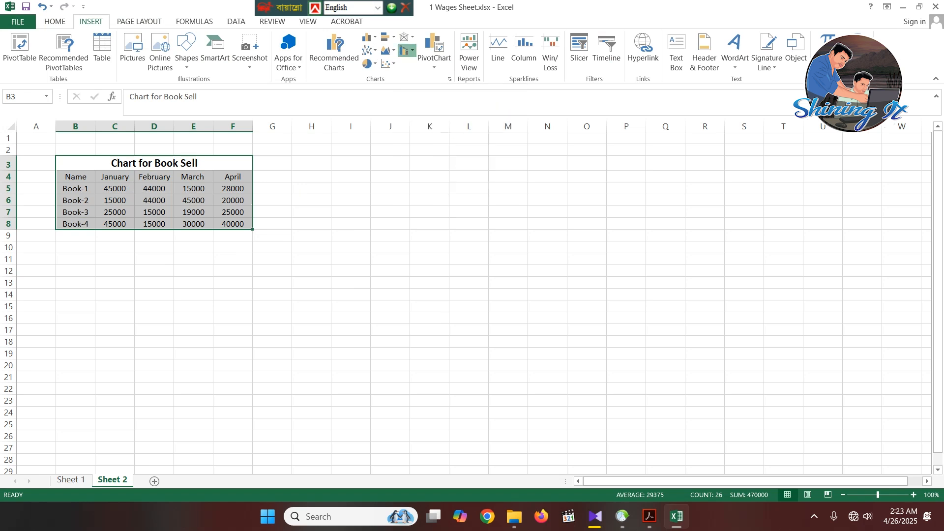
{"action": "scroll", "coordinate": [466, 296], "scroll_direction": "up", "scroll_amount": 3}
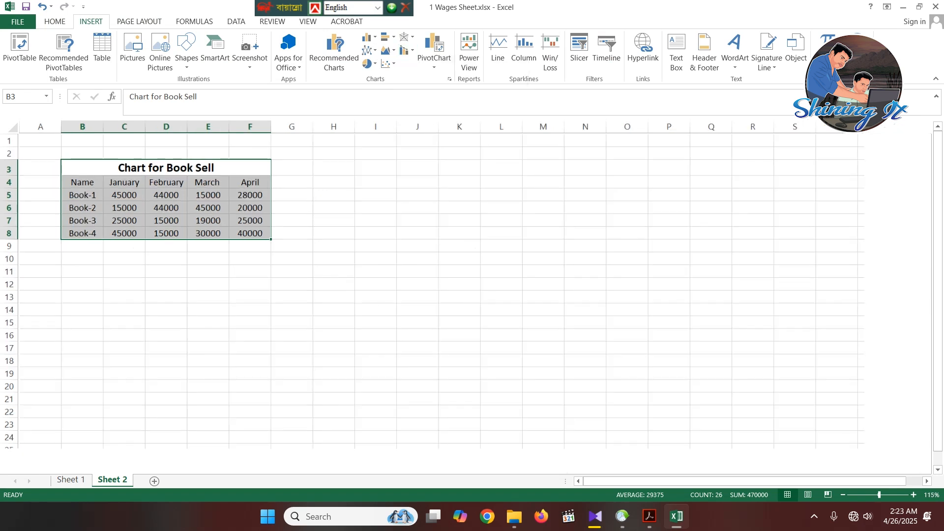
{"action": "scroll", "coordinate": [466, 297], "scroll_direction": "down", "scroll_amount": 1}
{"action": "scroll", "coordinate": [466, 297], "scroll_direction": "up", "scroll_amount": 1}
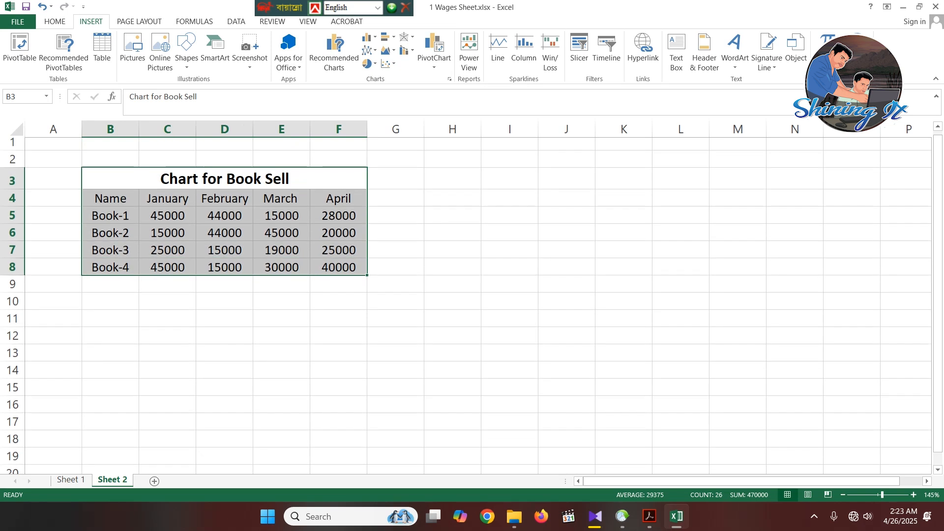
{"action": "scroll", "coordinate": [466, 297], "scroll_direction": "up", "scroll_amount": 1}
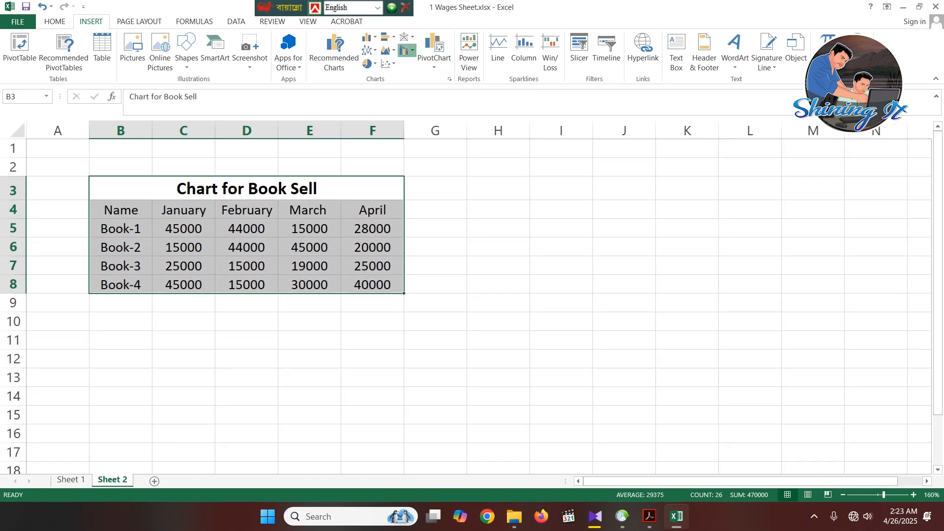
{"action": "left_click", "coordinate": [406, 50]}
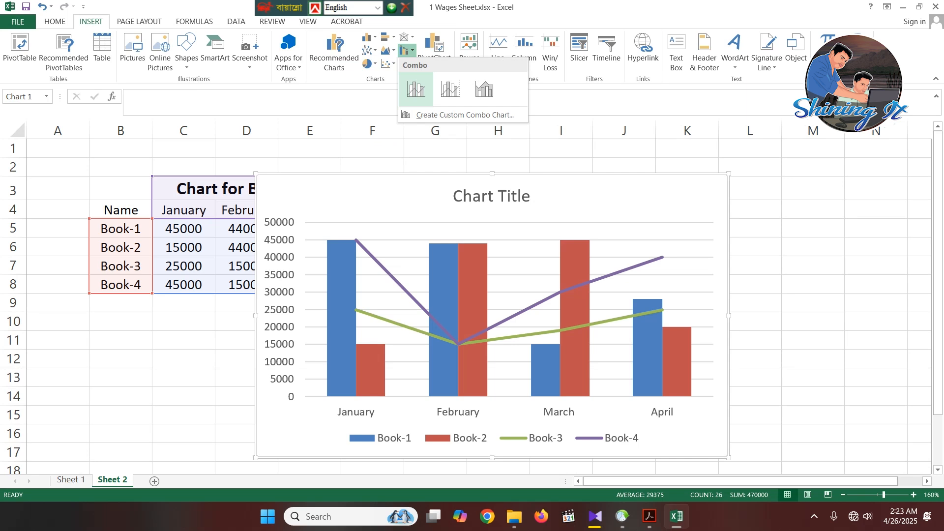
{"action": "left_click", "coordinate": [369, 37]}
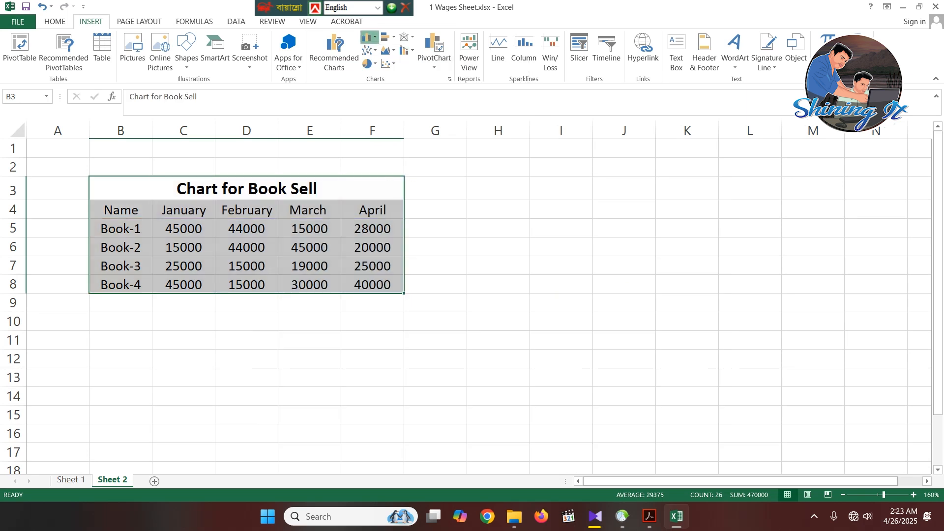
{"action": "left_click", "coordinate": [369, 38]}
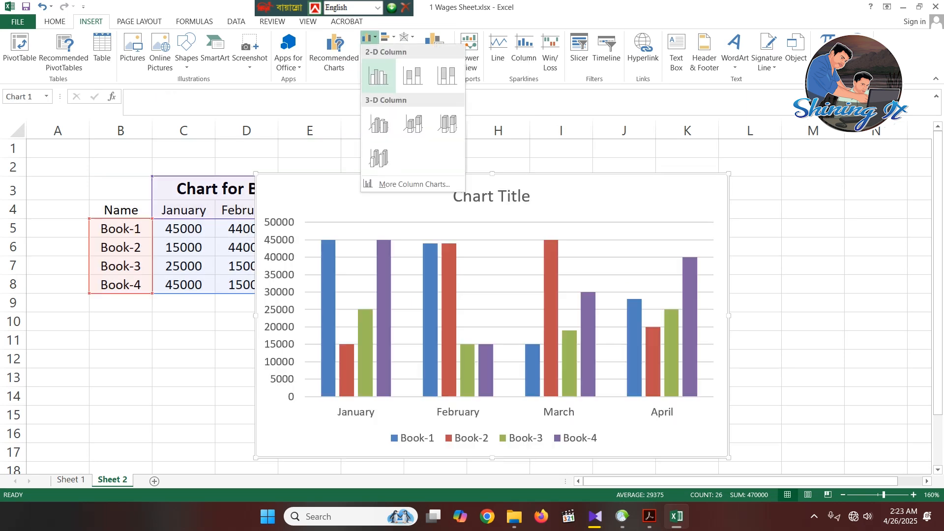
{"action": "left_click", "coordinate": [378, 75]}
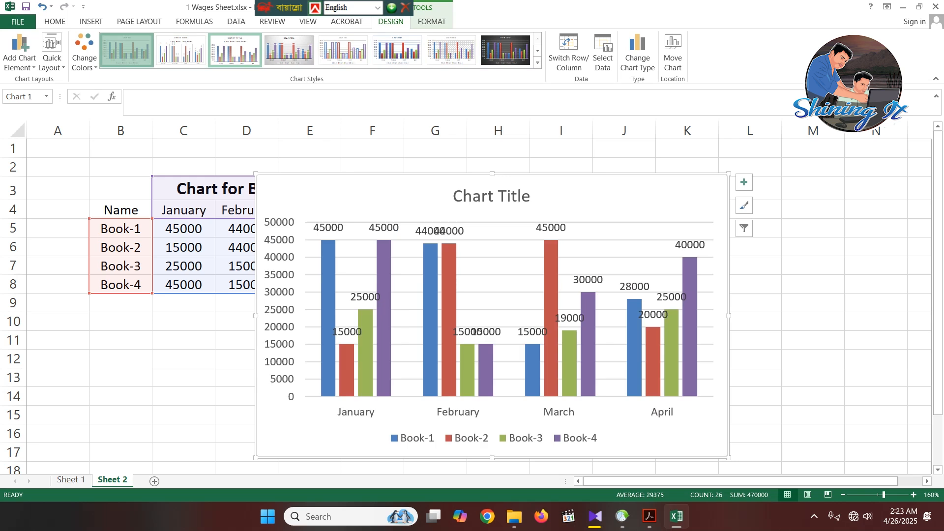
- Try the fourth chart style with data labels and reapply the first chart style
{"action": "left_click", "coordinate": [289, 50]}
{"action": "left_click", "coordinate": [344, 50]}
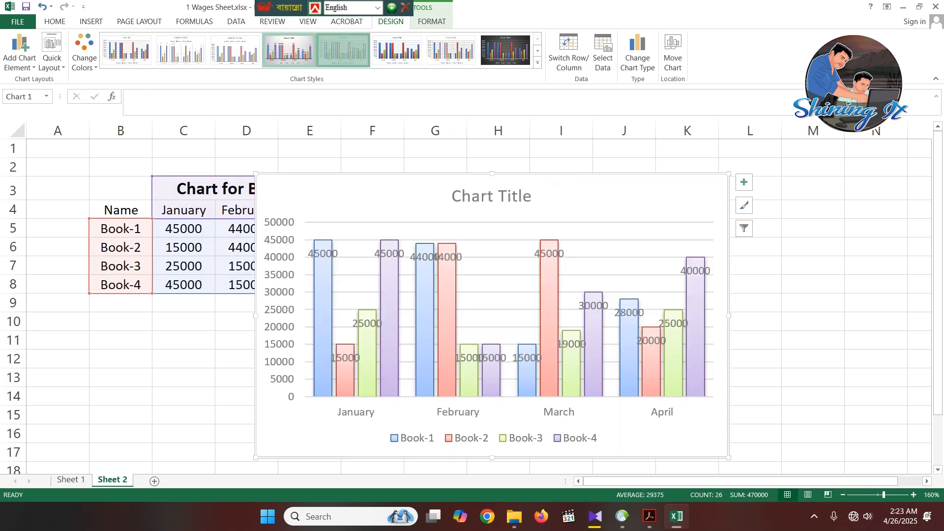
{"action": "left_click", "coordinate": [127, 51]}
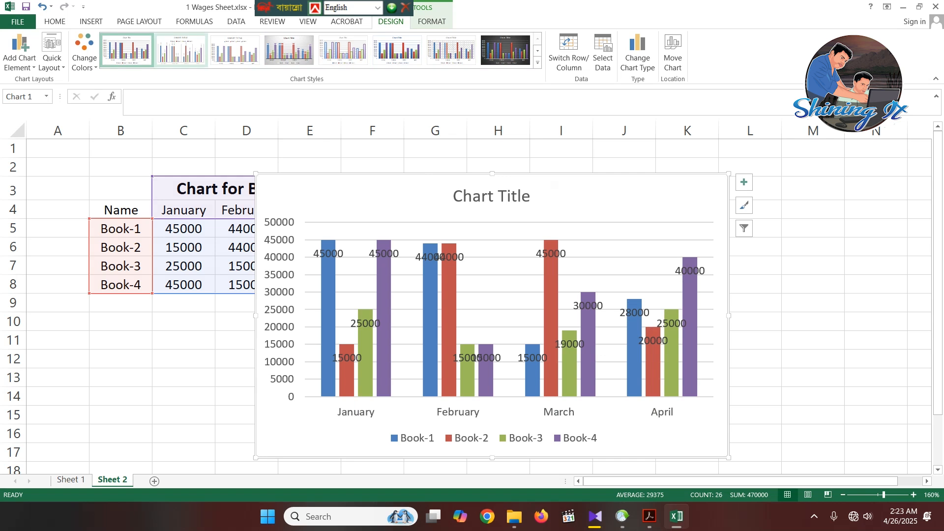
- Compare the chart with the Book Sell Report sample in the Acrobat PDF and return to Excel
{"action": "left_click", "coordinate": [649, 516]}
{"action": "scroll", "coordinate": [395, 278], "scroll_direction": "down", "scroll_amount": 10}
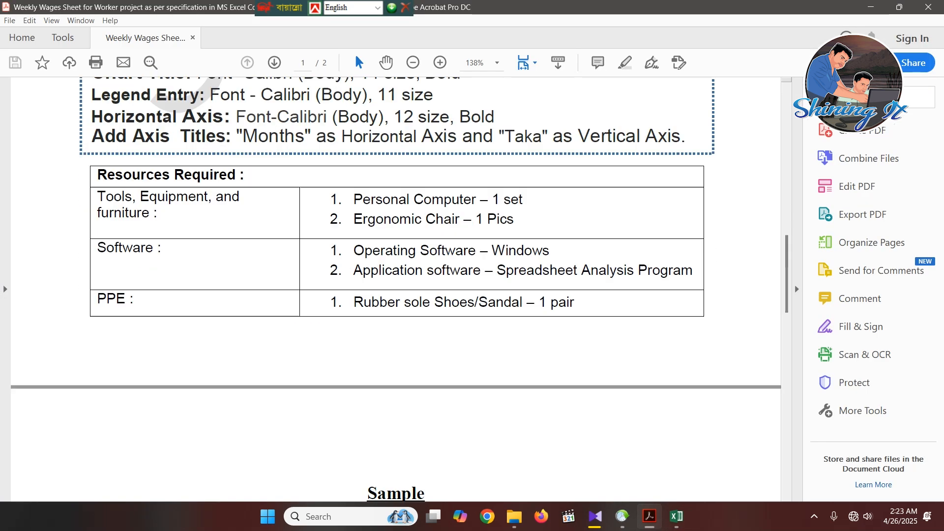
{"action": "scroll", "coordinate": [396, 289], "scroll_direction": "down", "scroll_amount": 10}
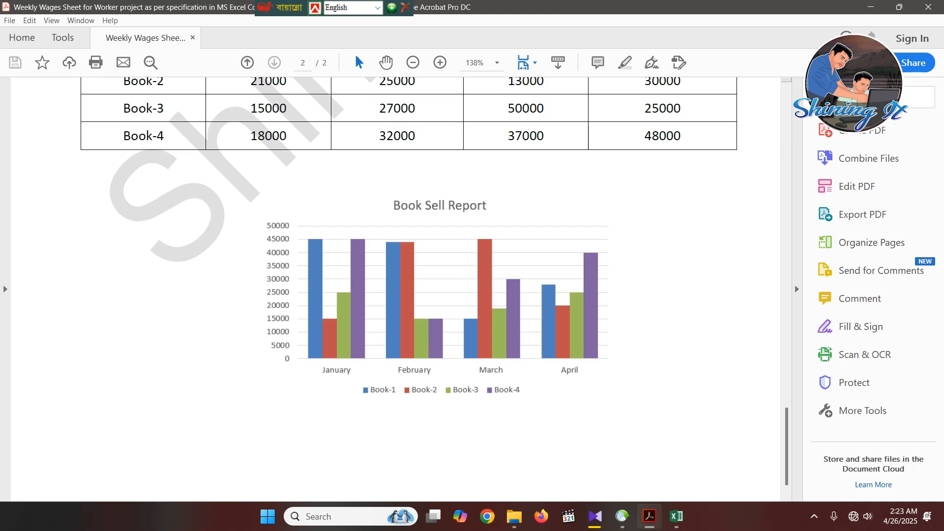
{"action": "left_click", "coordinate": [677, 516]}
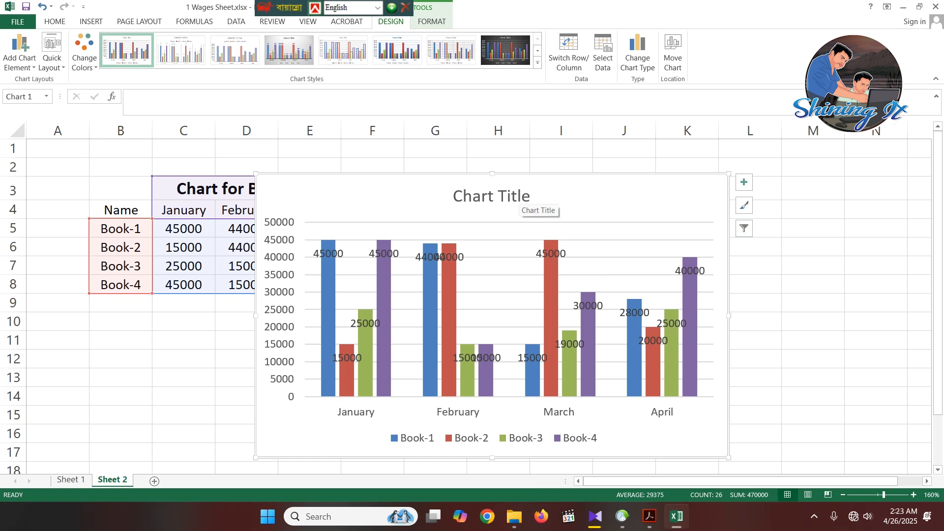
{"action": "mouse_move", "coordinate": [649, 516]}
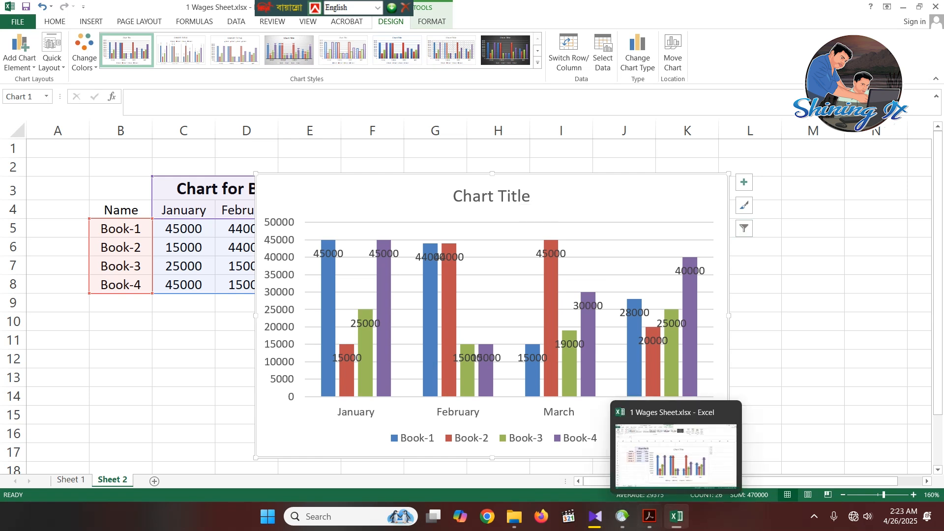
{"action": "left_click", "coordinate": [649, 516]}
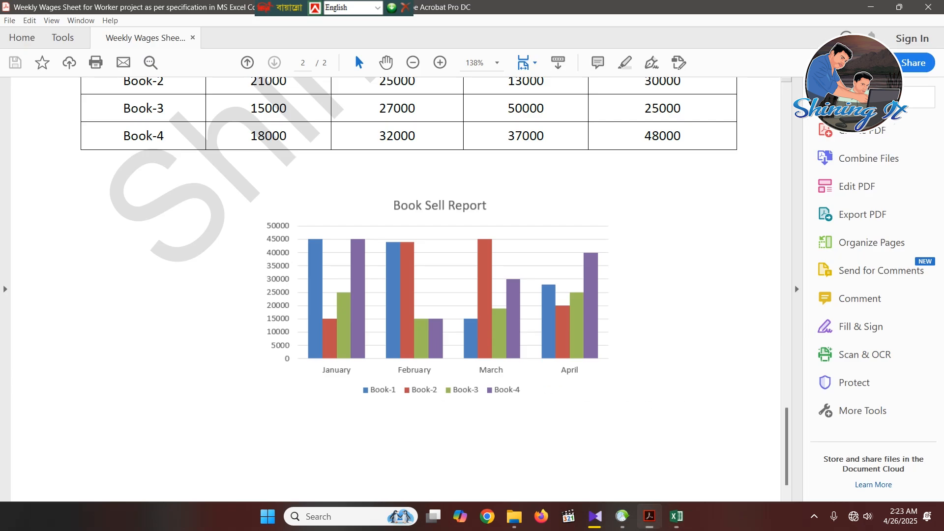
{"action": "left_click", "coordinate": [648, 516]}
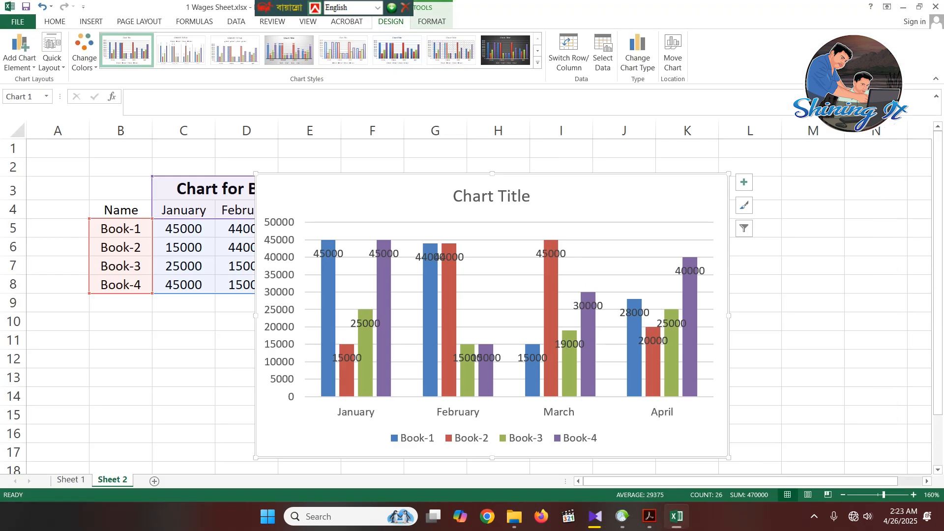
- Replace the placeholder chart title with "Book Sell Report"
{"action": "double_click", "coordinate": [455, 197]}
{"action": "left_click_drag", "start_coordinate": [453, 196], "coordinate": [532, 197]}
{"action": "type", "text": "B"}
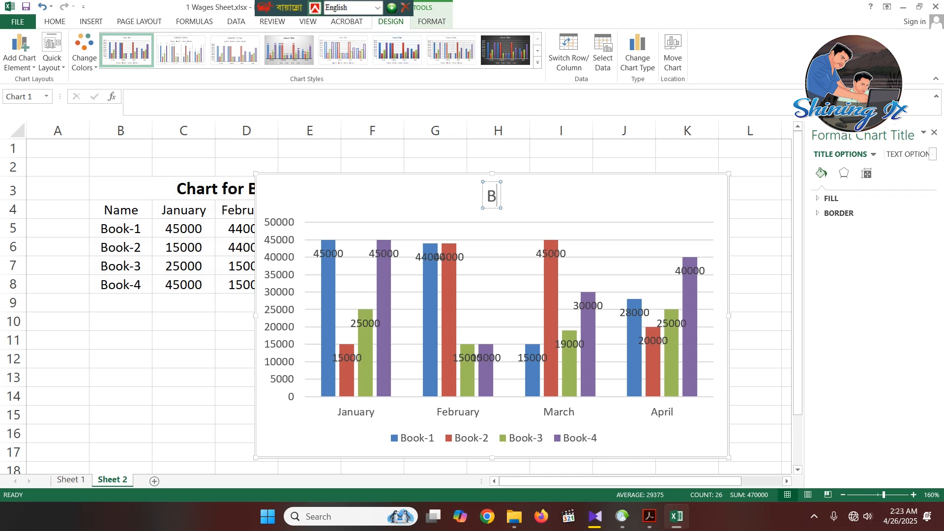
{"action": "type", "text": "ook Se"}
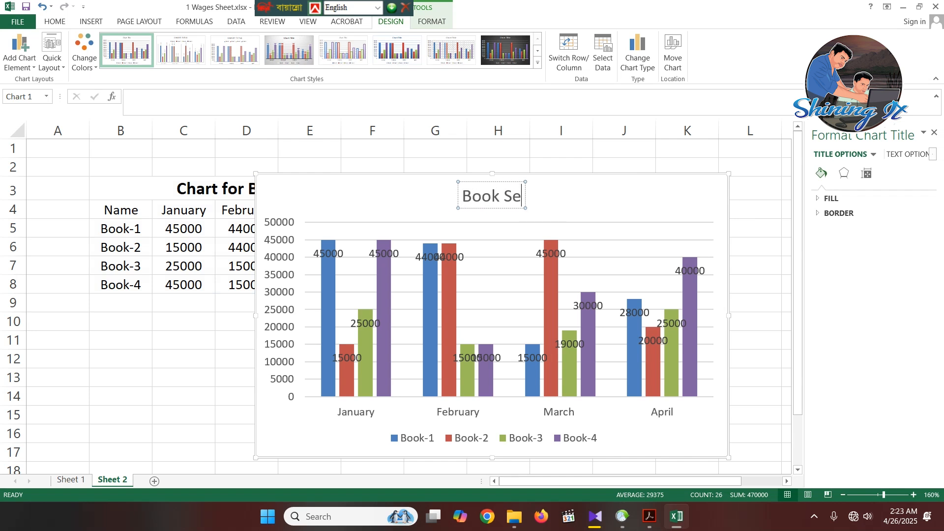
{"action": "type", "text": "ll Report"}
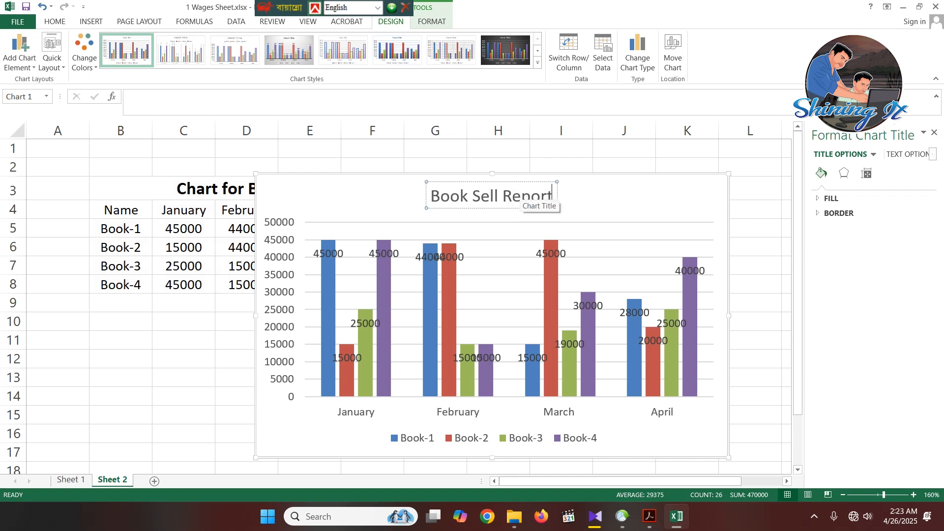
{"action": "left_click", "coordinate": [754, 228]}
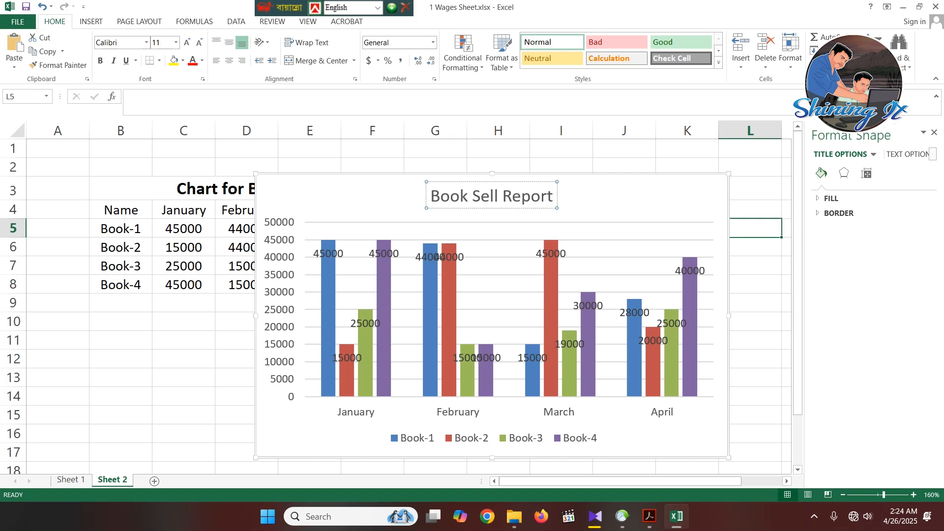
- Move the Book Sell Report chart below the data table so that it starts at about row 10
{"action": "left_click", "coordinate": [654, 195]}
{"action": "scroll", "coordinate": [654, 195], "scroll_direction": "down", "scroll_amount": 3}
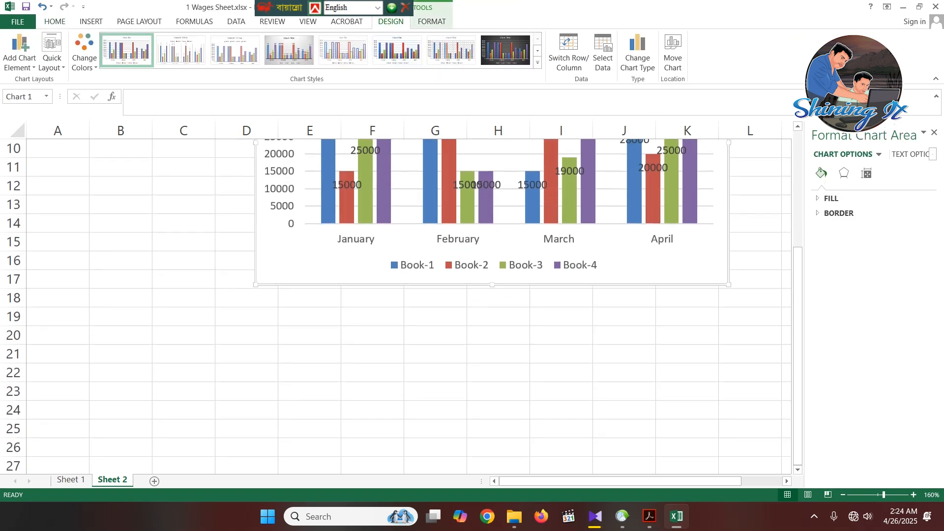
{"action": "scroll", "coordinate": [654, 196], "scroll_direction": "up", "scroll_amount": 2}
{"action": "scroll", "coordinate": [492, 294], "scroll_direction": "up", "scroll_amount": 1}
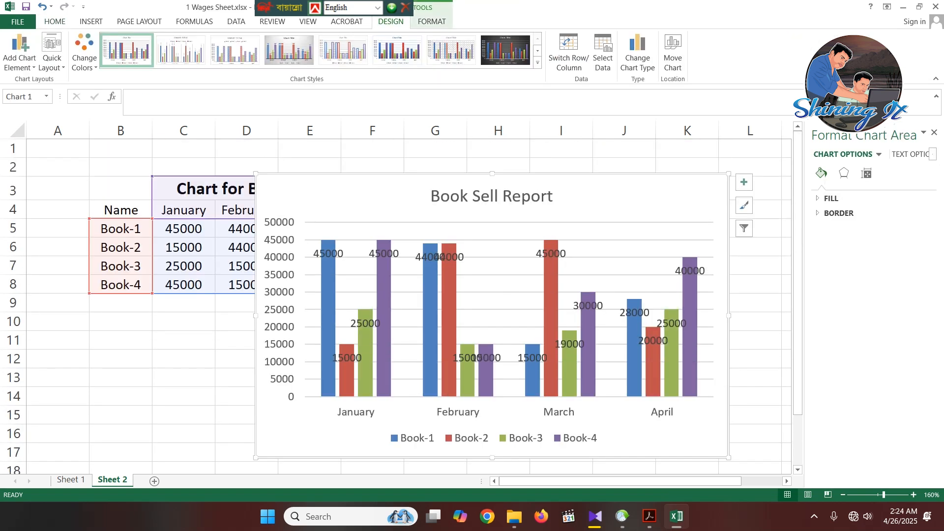
{"action": "left_click_drag", "start_coordinate": [654, 196], "coordinate": [622, 332]}
{"action": "scroll", "coordinate": [622, 332], "scroll_direction": "down", "scroll_amount": 6}
{"action": "scroll", "coordinate": [622, 332], "scroll_direction": "up", "scroll_amount": 4}
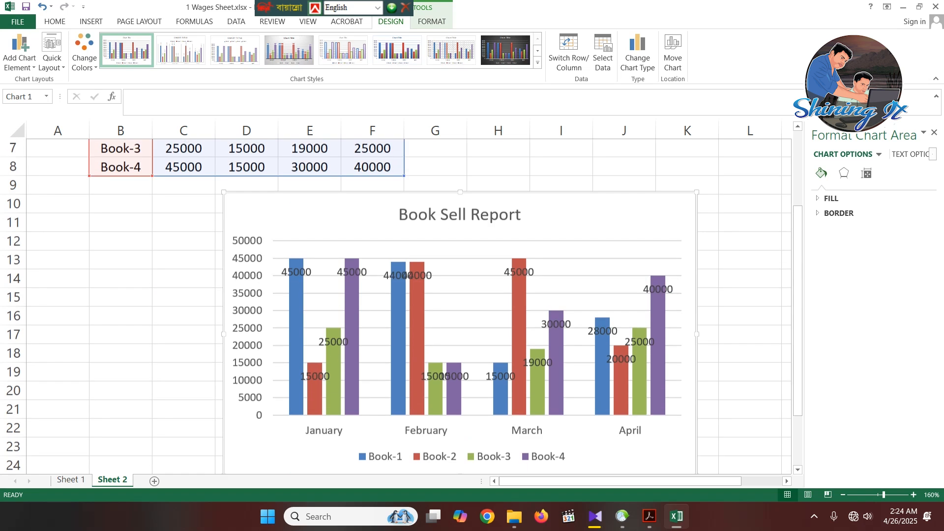
- Deselect the Book Sell Report chart and review it together with the data table above it
{"action": "left_click", "coordinate": [750, 316]}
{"action": "left_click", "coordinate": [708, 241]}
{"action": "scroll", "coordinate": [708, 242], "scroll_direction": "up", "scroll_amount": 2}
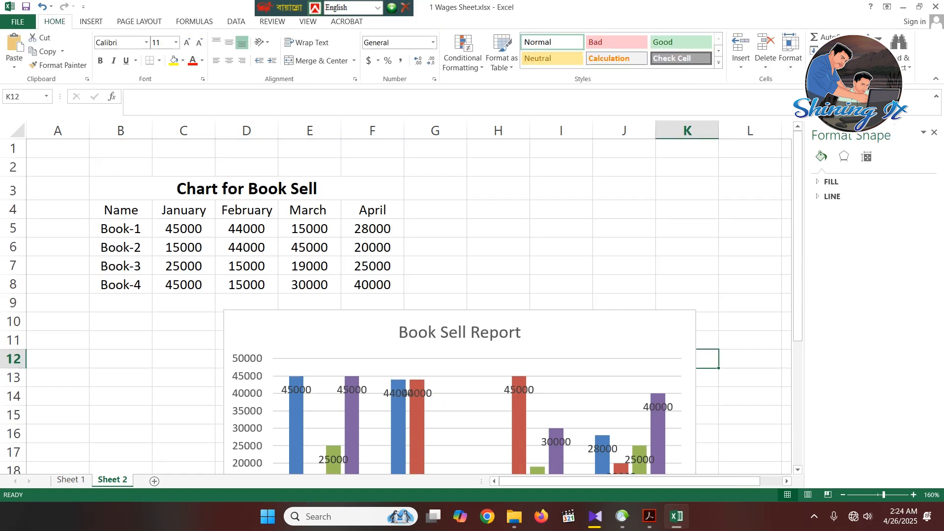
{"action": "scroll", "coordinate": [401, 295], "scroll_direction": "down", "scroll_amount": 2}
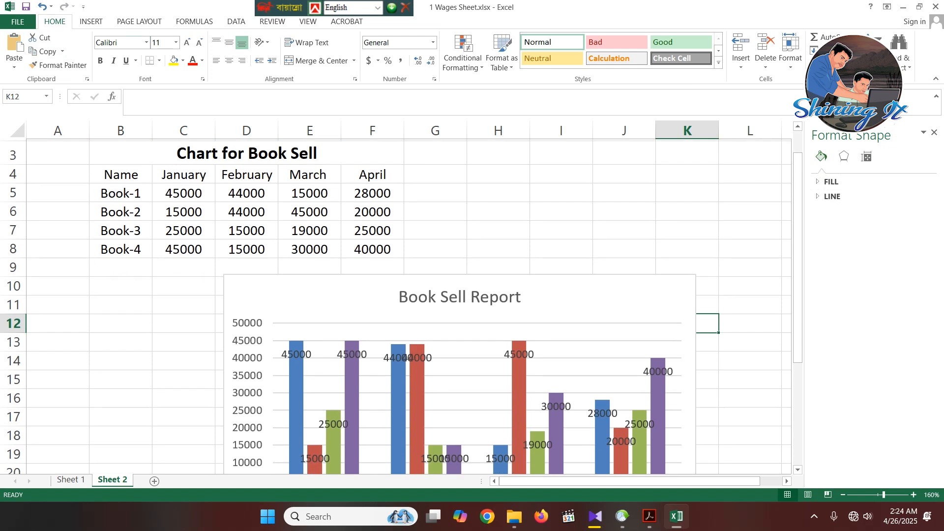
- Review the Wages Sheet Job table on Sheet 1, from the column headings down to the last employee row
{"action": "key", "text": "ctrl+Page_Up"}
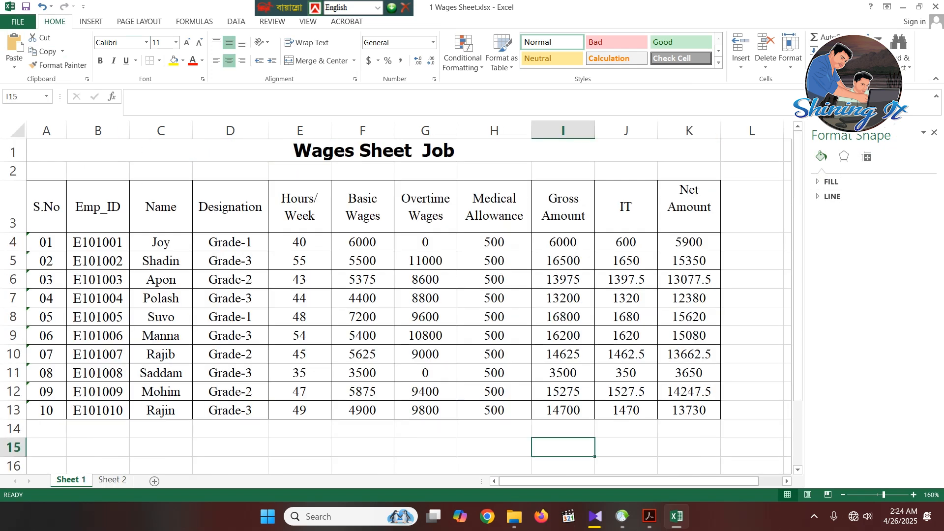
{"action": "left_click", "coordinate": [47, 206]}
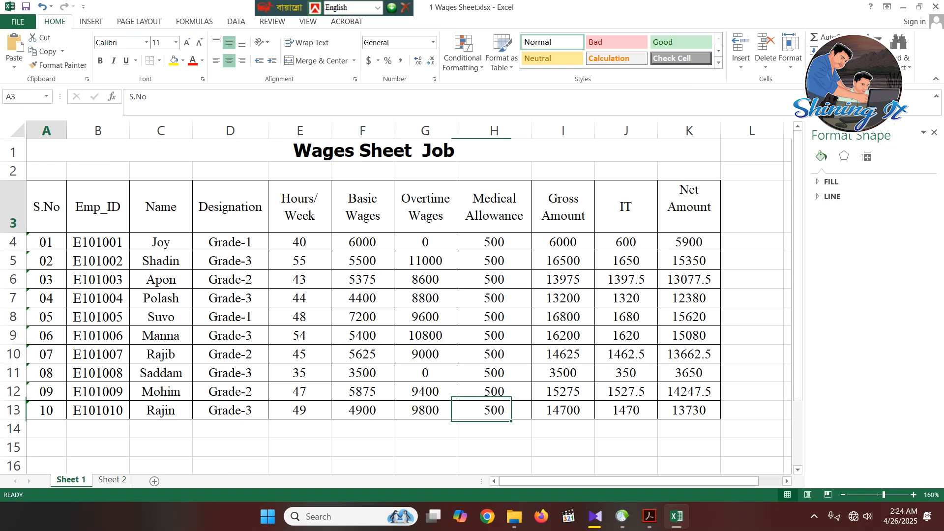
{"action": "left_click", "coordinate": [46, 242]}
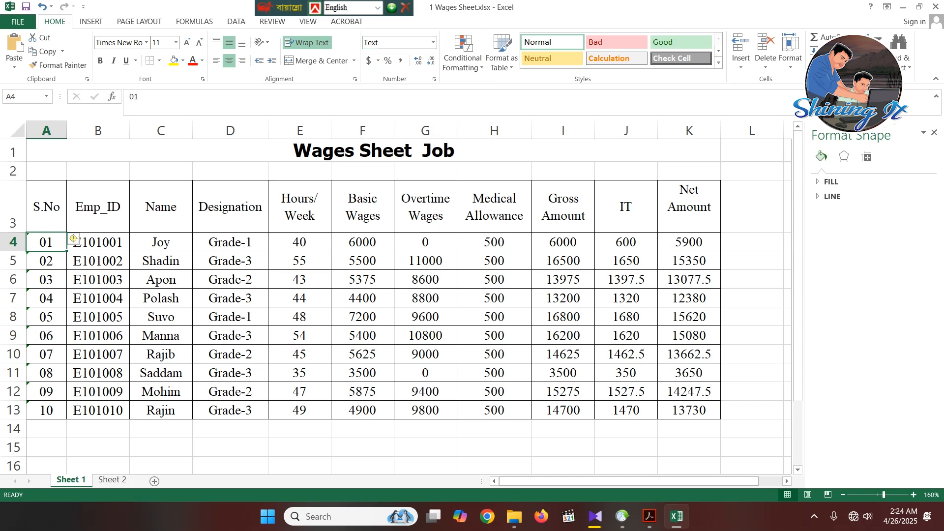
{"action": "scroll", "coordinate": [393, 295], "scroll_direction": "down", "scroll_amount": 1}
{"action": "scroll", "coordinate": [393, 295], "scroll_direction": "up", "scroll_amount": 1}
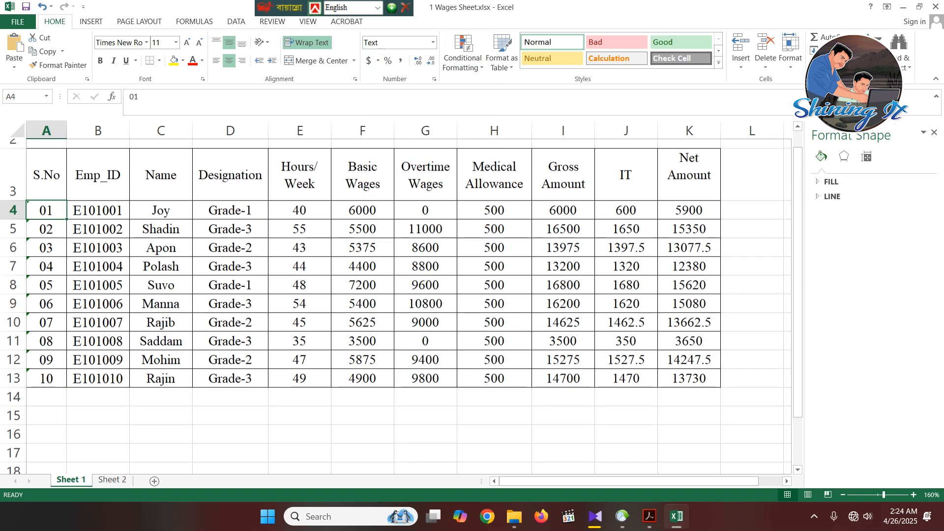
{"action": "scroll", "coordinate": [394, 295], "scroll_direction": "down", "scroll_amount": 1}
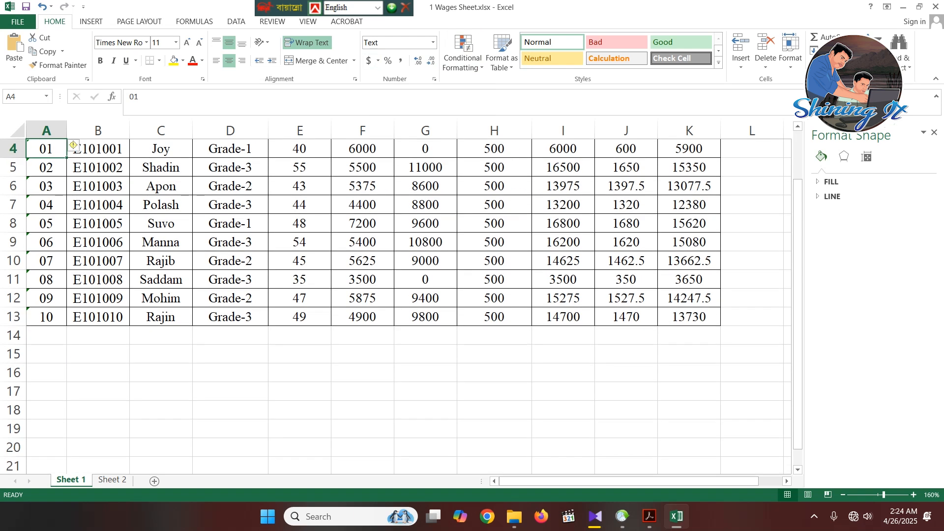
{"action": "left_click", "coordinate": [161, 354]}
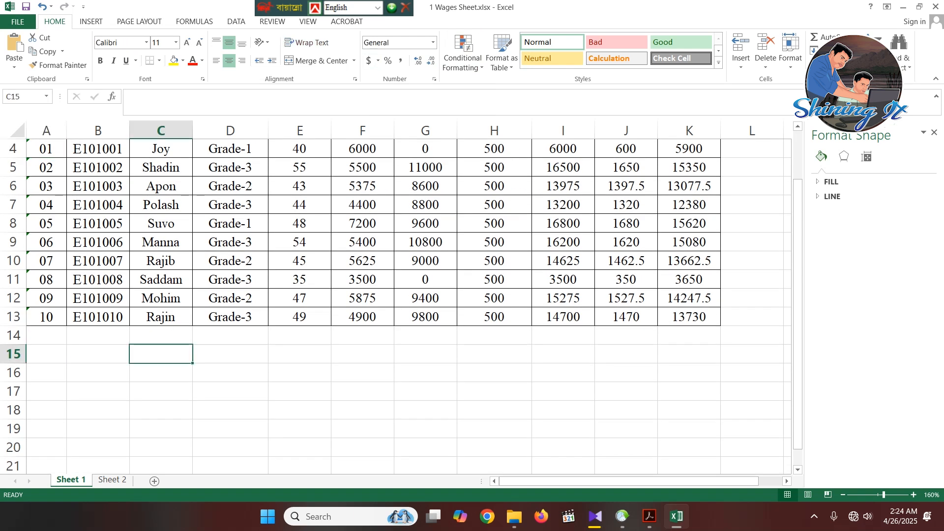
{"action": "scroll", "coordinate": [393, 295], "scroll_direction": "up", "scroll_amount": 1}
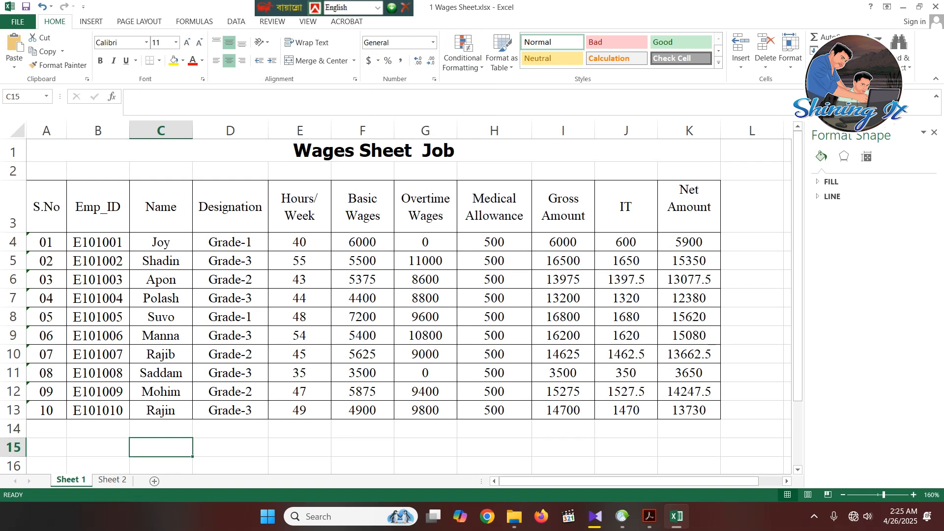
{"action": "scroll", "coordinate": [401, 302], "scroll_direction": "down", "scroll_amount": 14}
{"action": "scroll", "coordinate": [401, 302], "scroll_direction": "up", "scroll_amount": 14}
- Return to Sheet 2 and check the Chart for Book Sell table and its column chart once more
{"action": "left_click", "coordinate": [112, 479]}
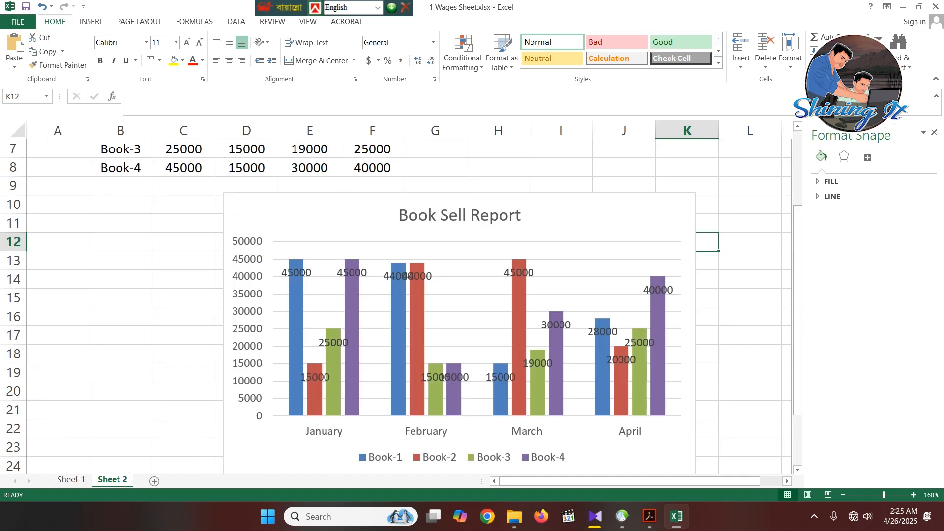
{"action": "left_click", "coordinate": [750, 316]}
{"action": "scroll", "coordinate": [750, 316], "scroll_direction": "up", "scroll_amount": 2}
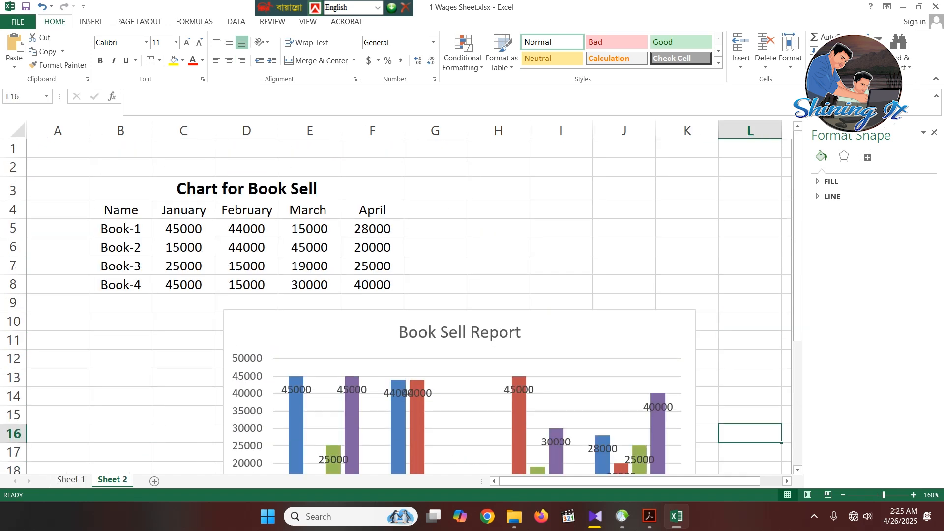